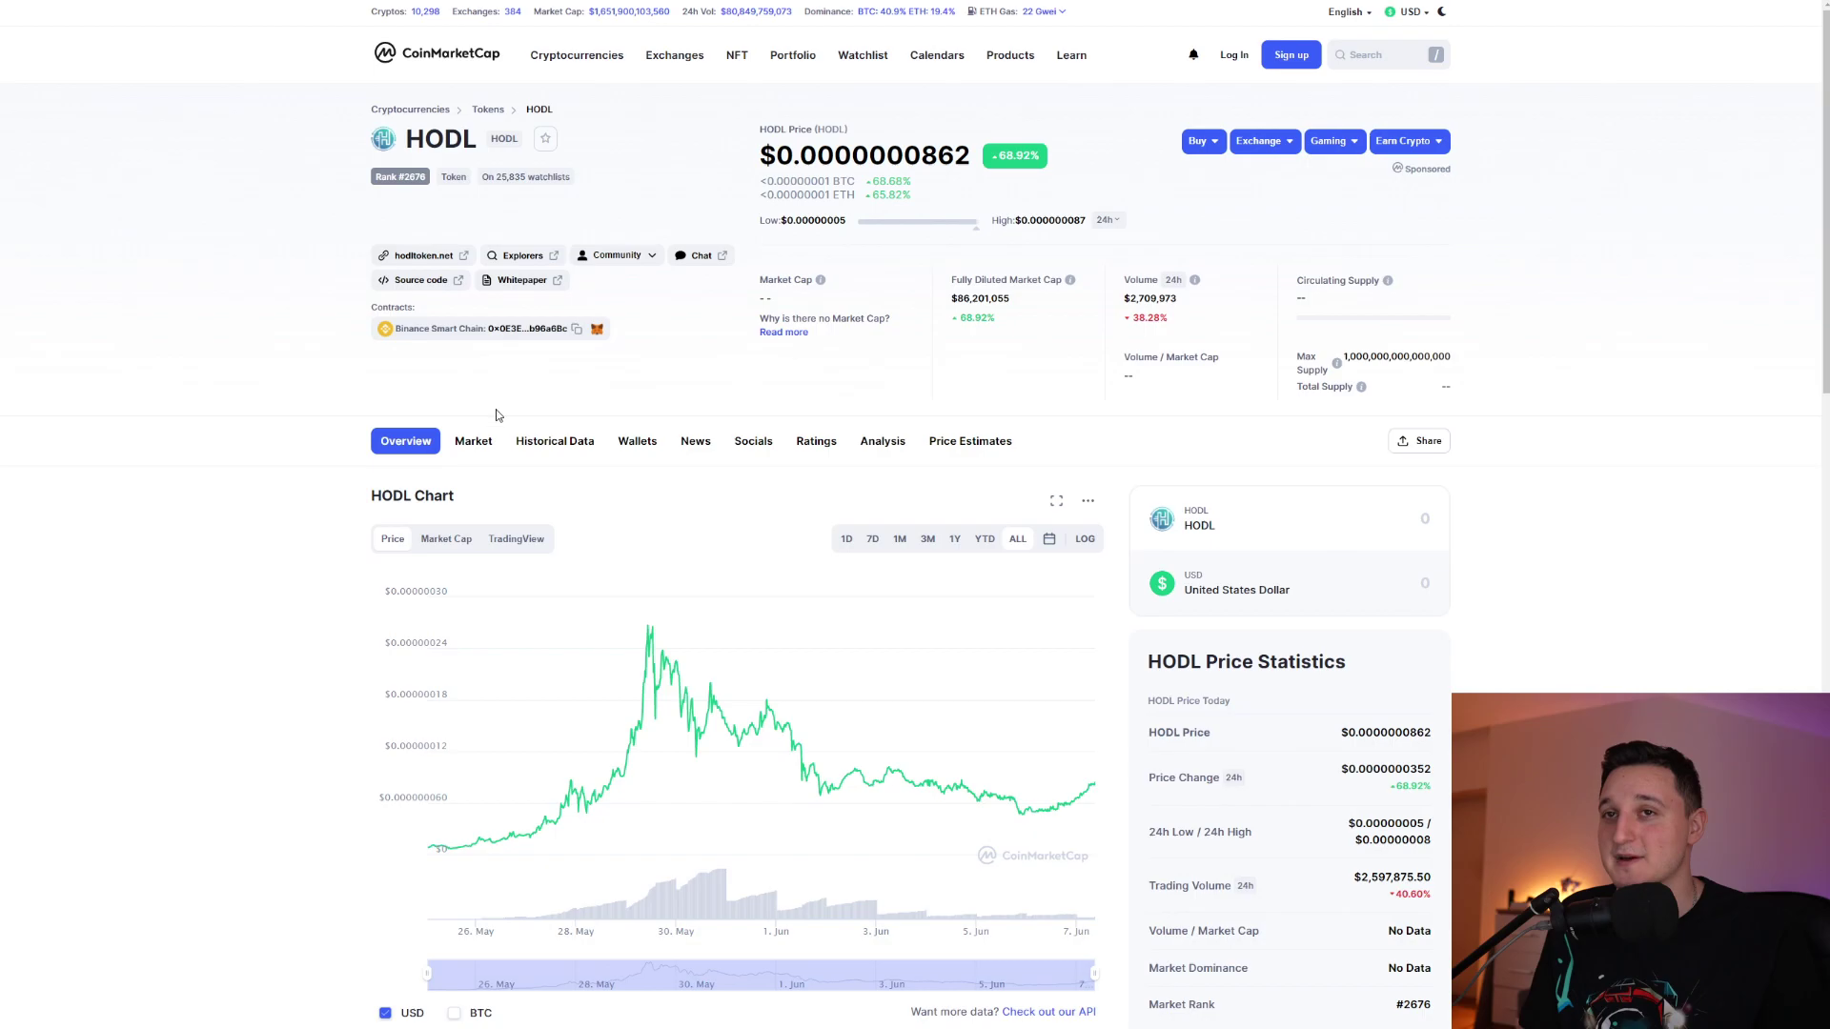
- Check HODL's exchange markets sorted by volume, return to its chart, and clear the Charity pool selection
click(474, 442)
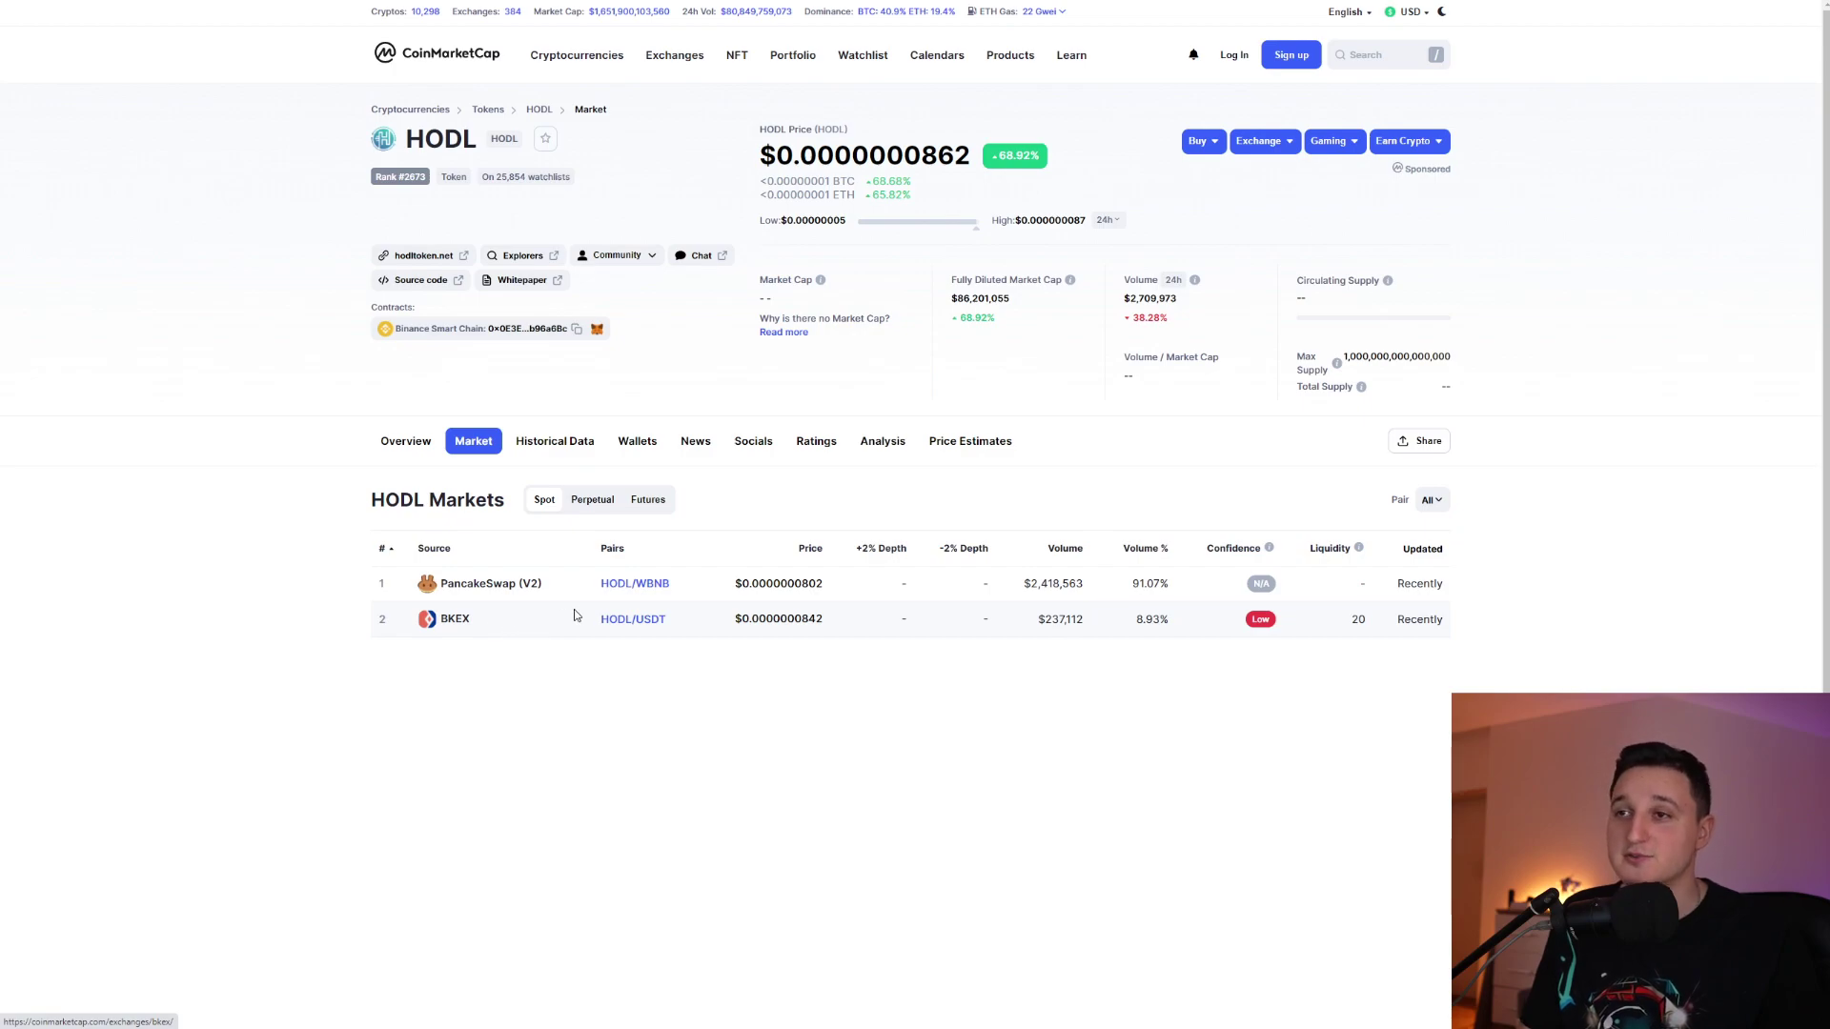
click(1064, 549)
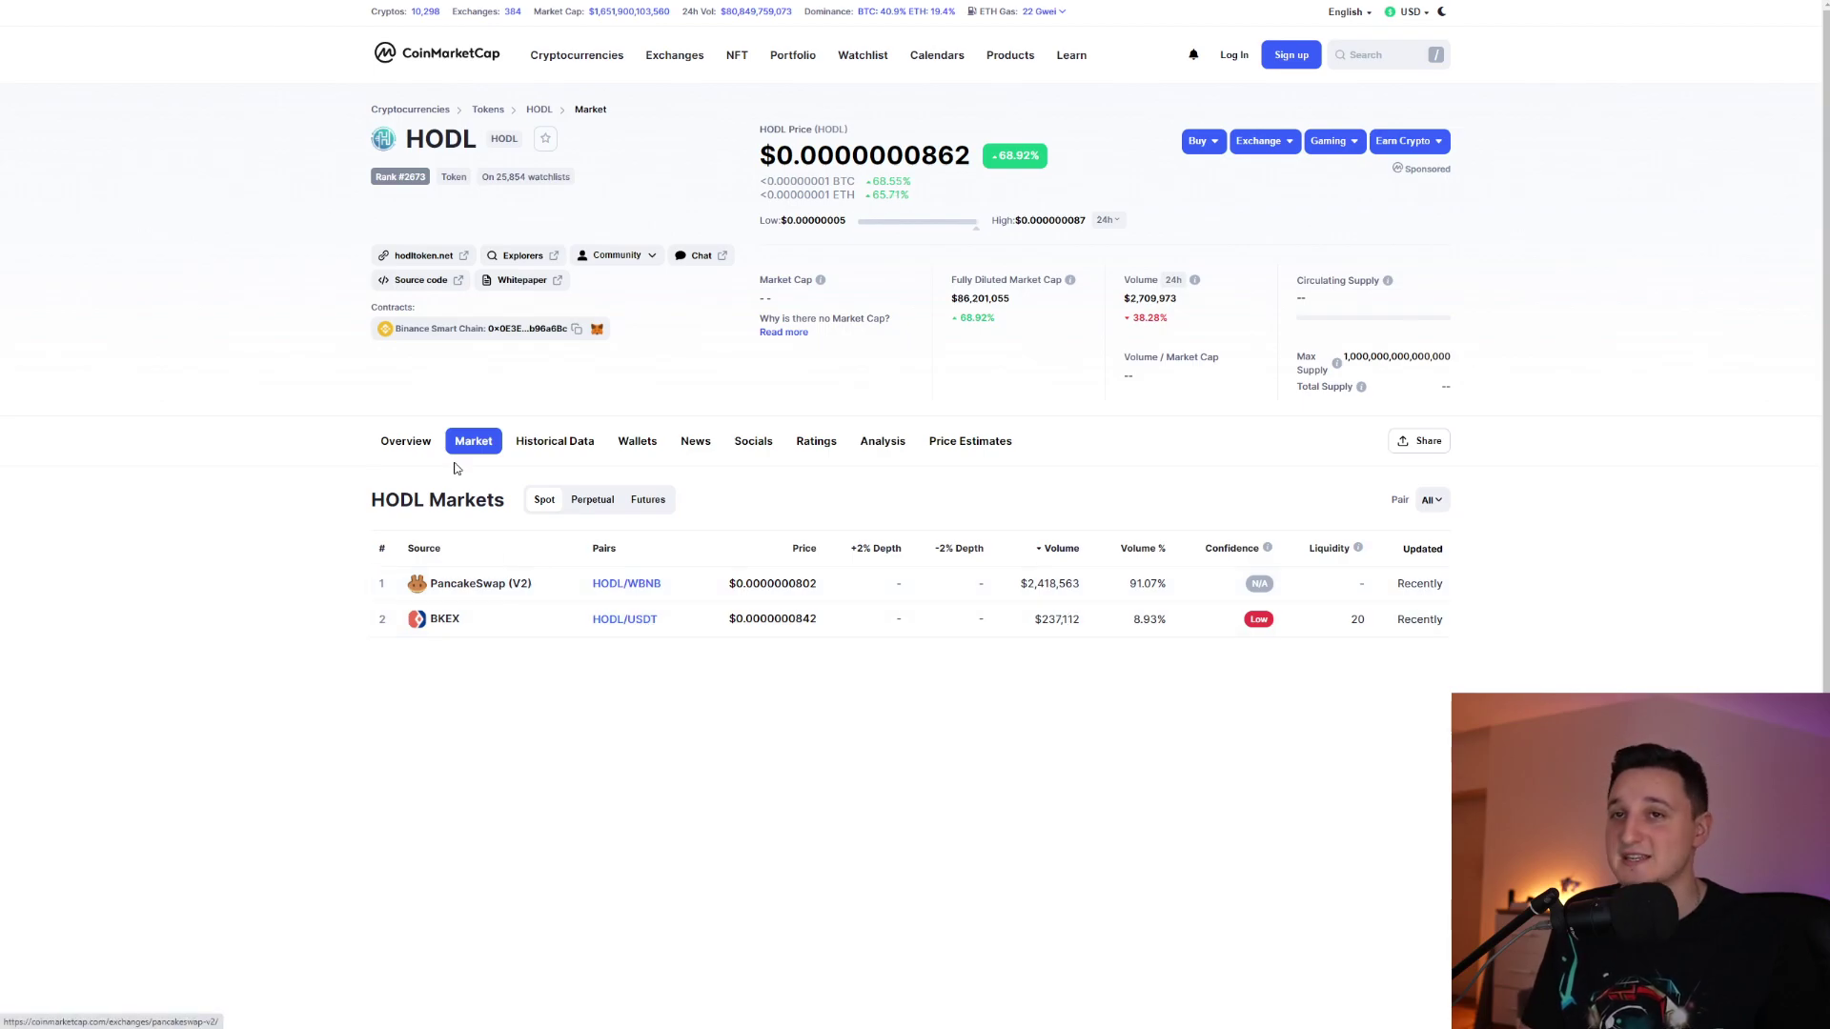
click(412, 446)
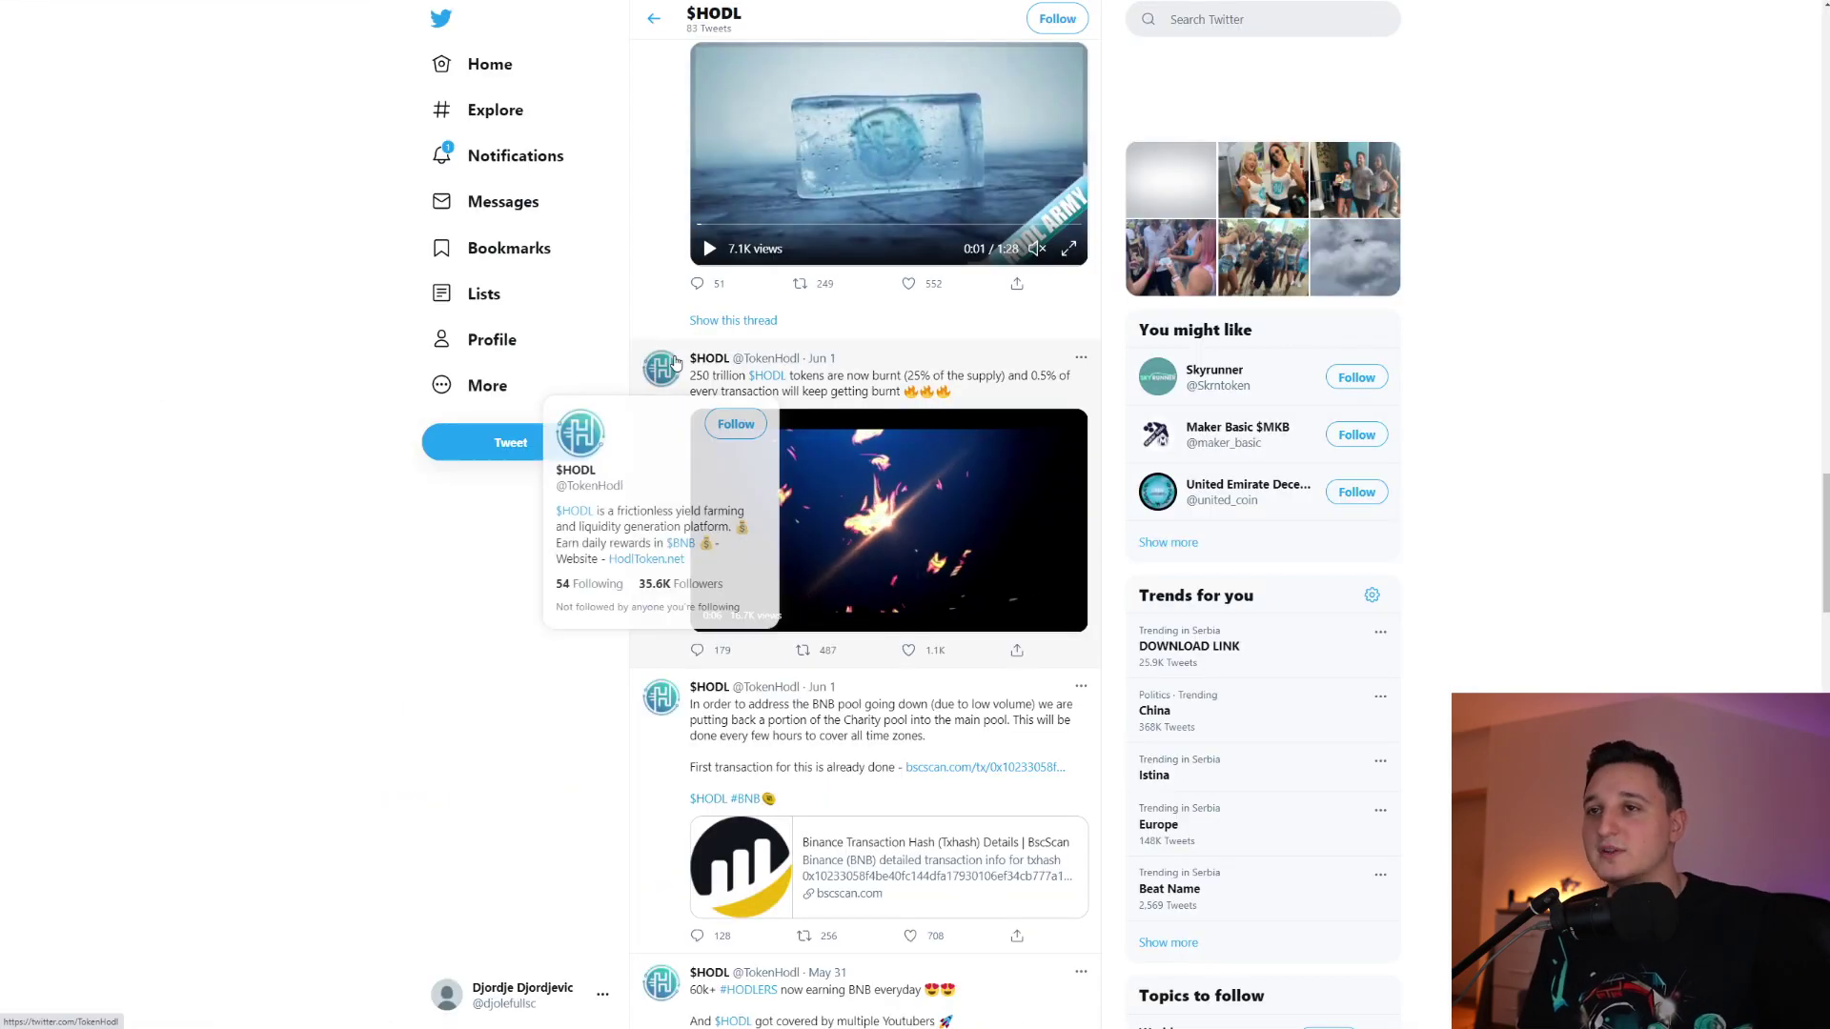
scroll(1106, 490, down, 1)
scroll(1062, 443, down, 3)
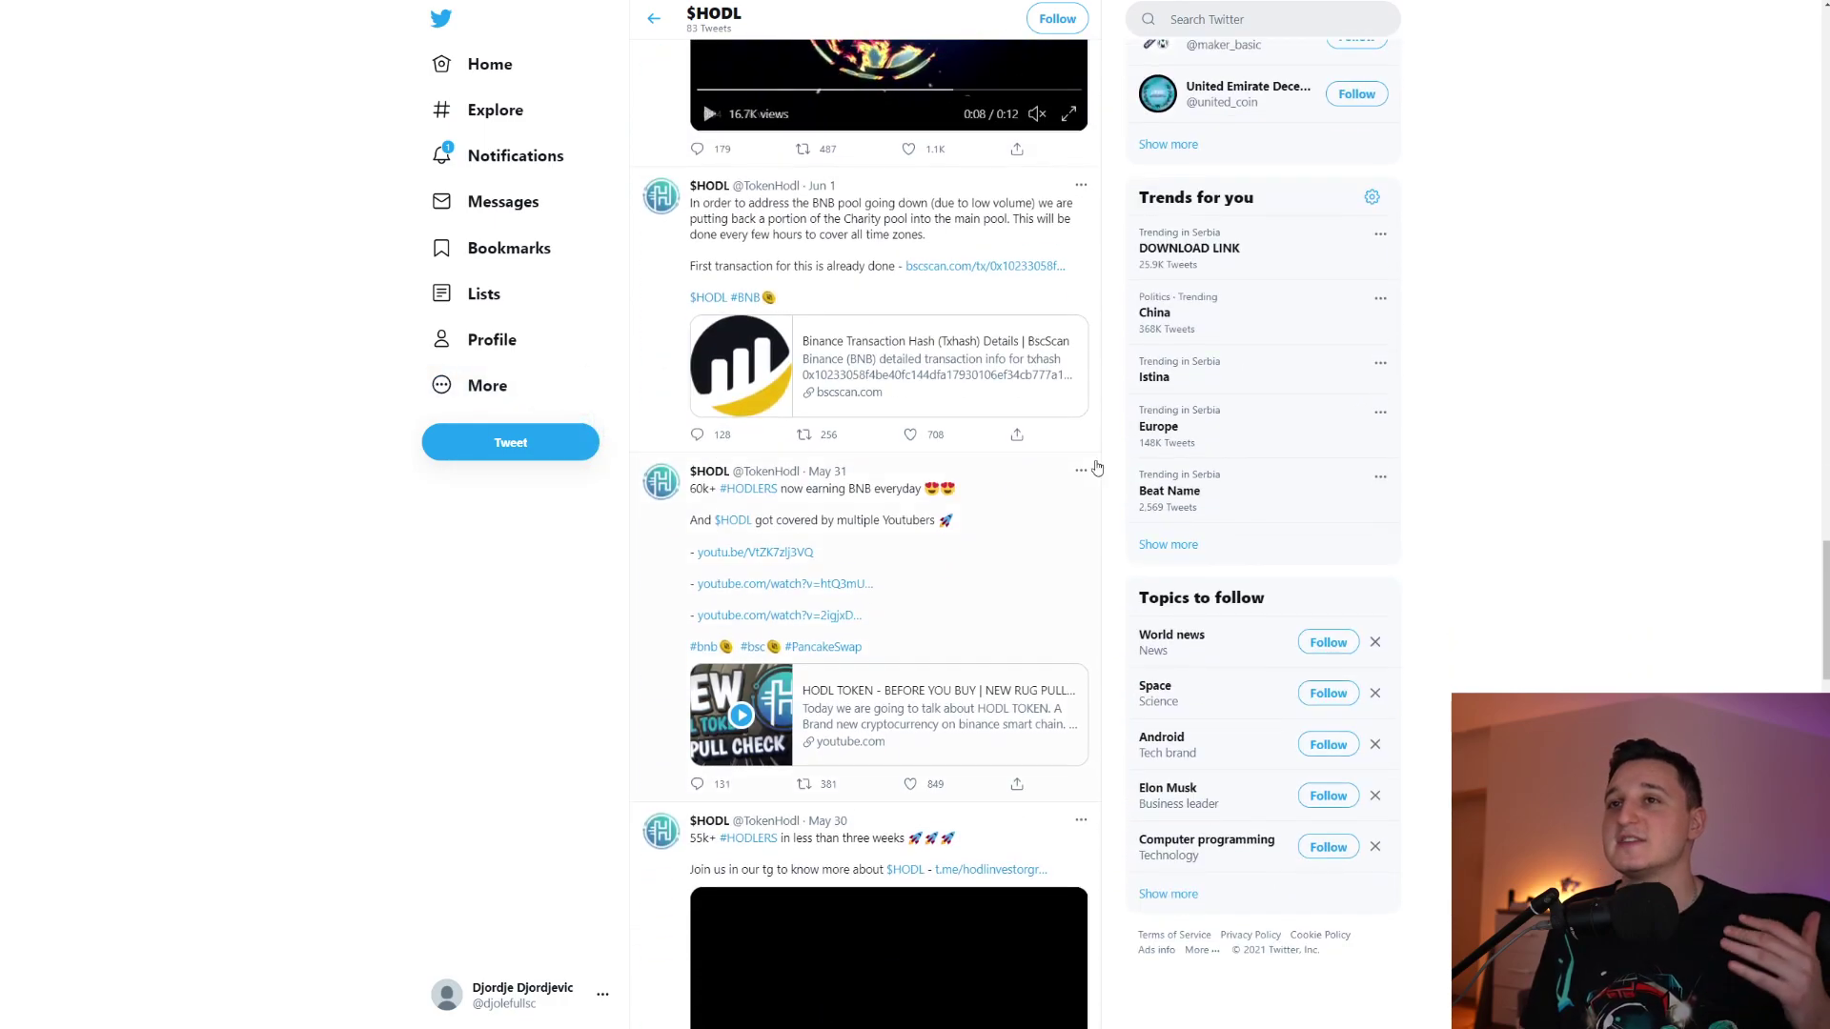
scroll(1061, 442, down, 1)
scroll(1042, 469, down, 2)
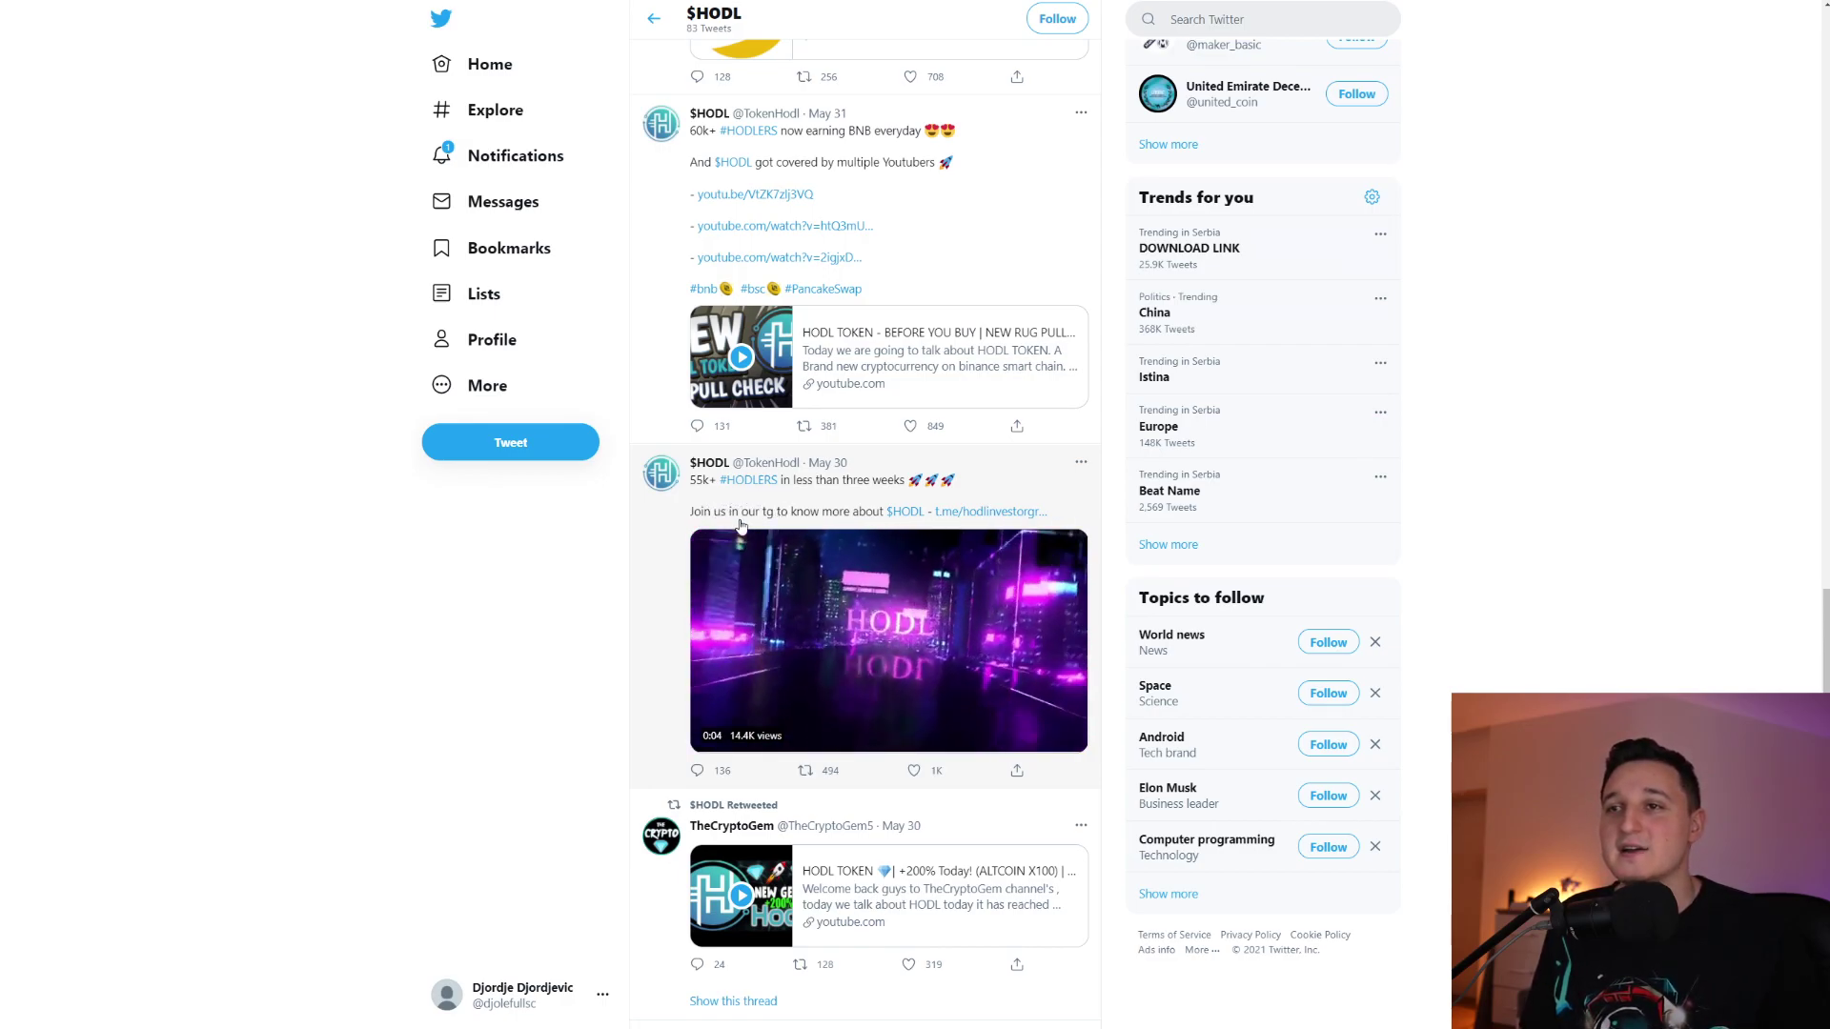
scroll(766, 527, up, 2)
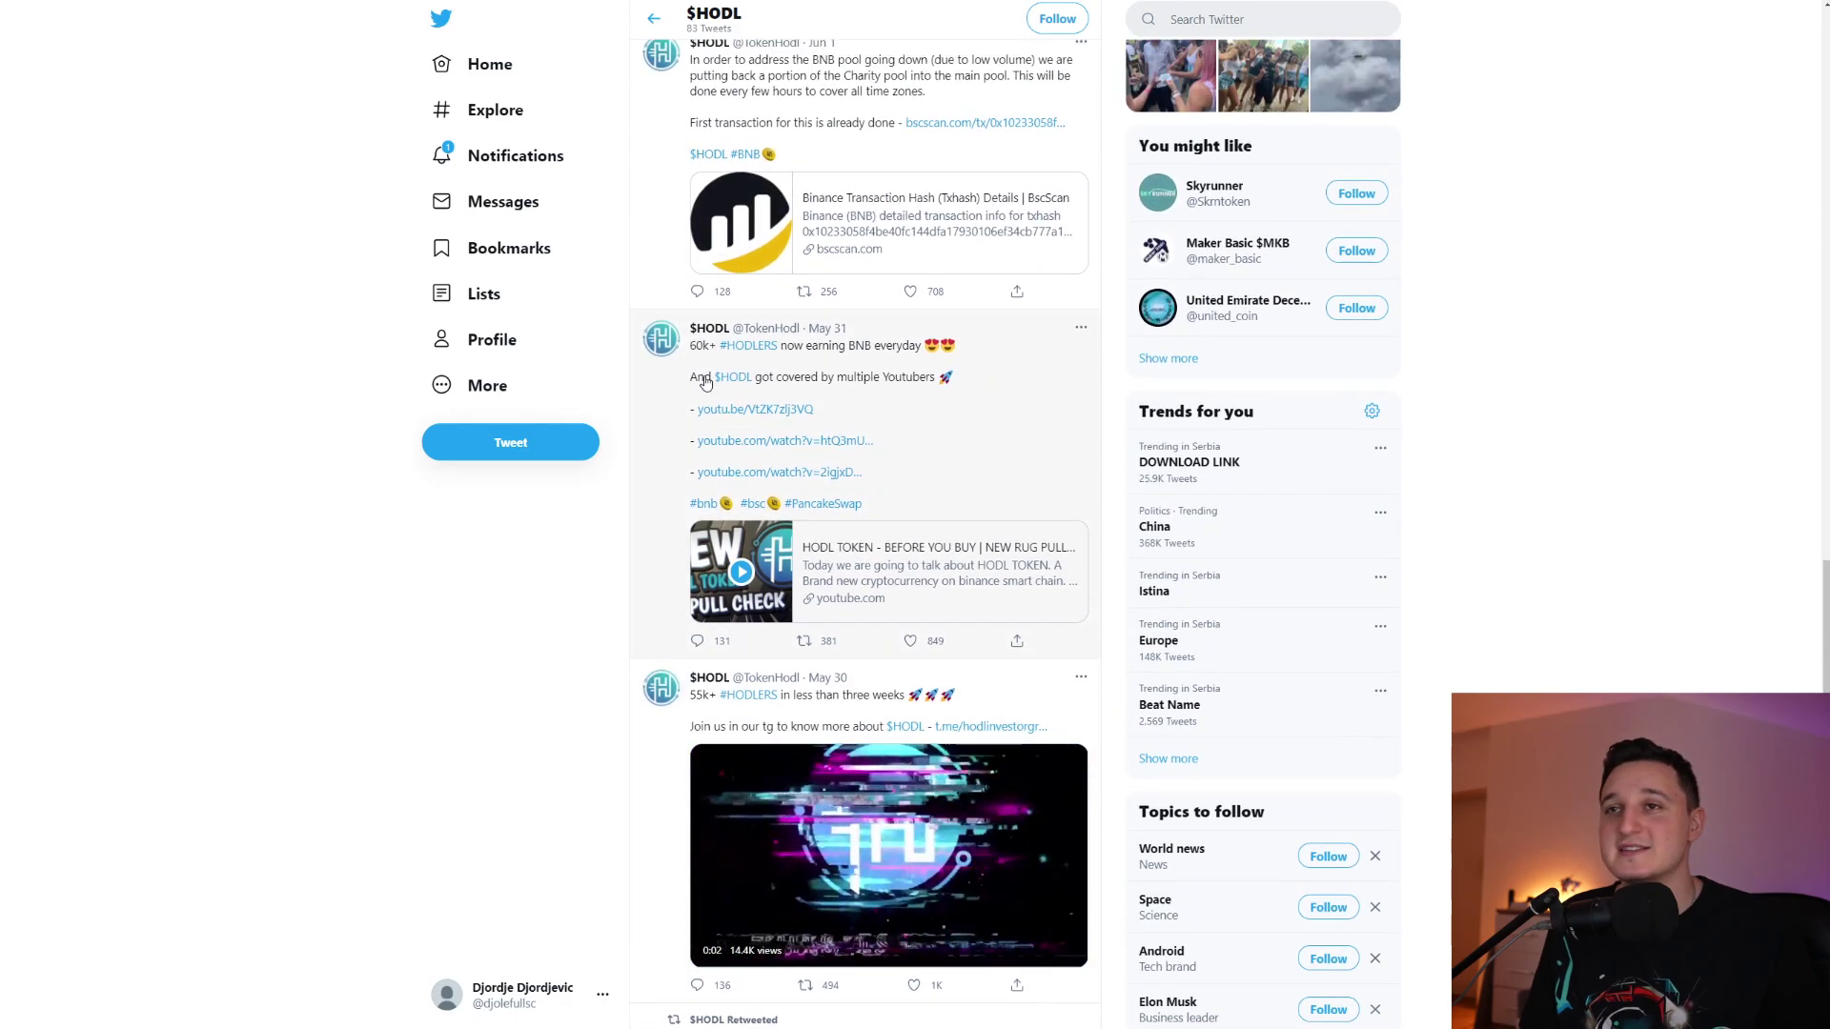
scroll(832, 434, up, 1)
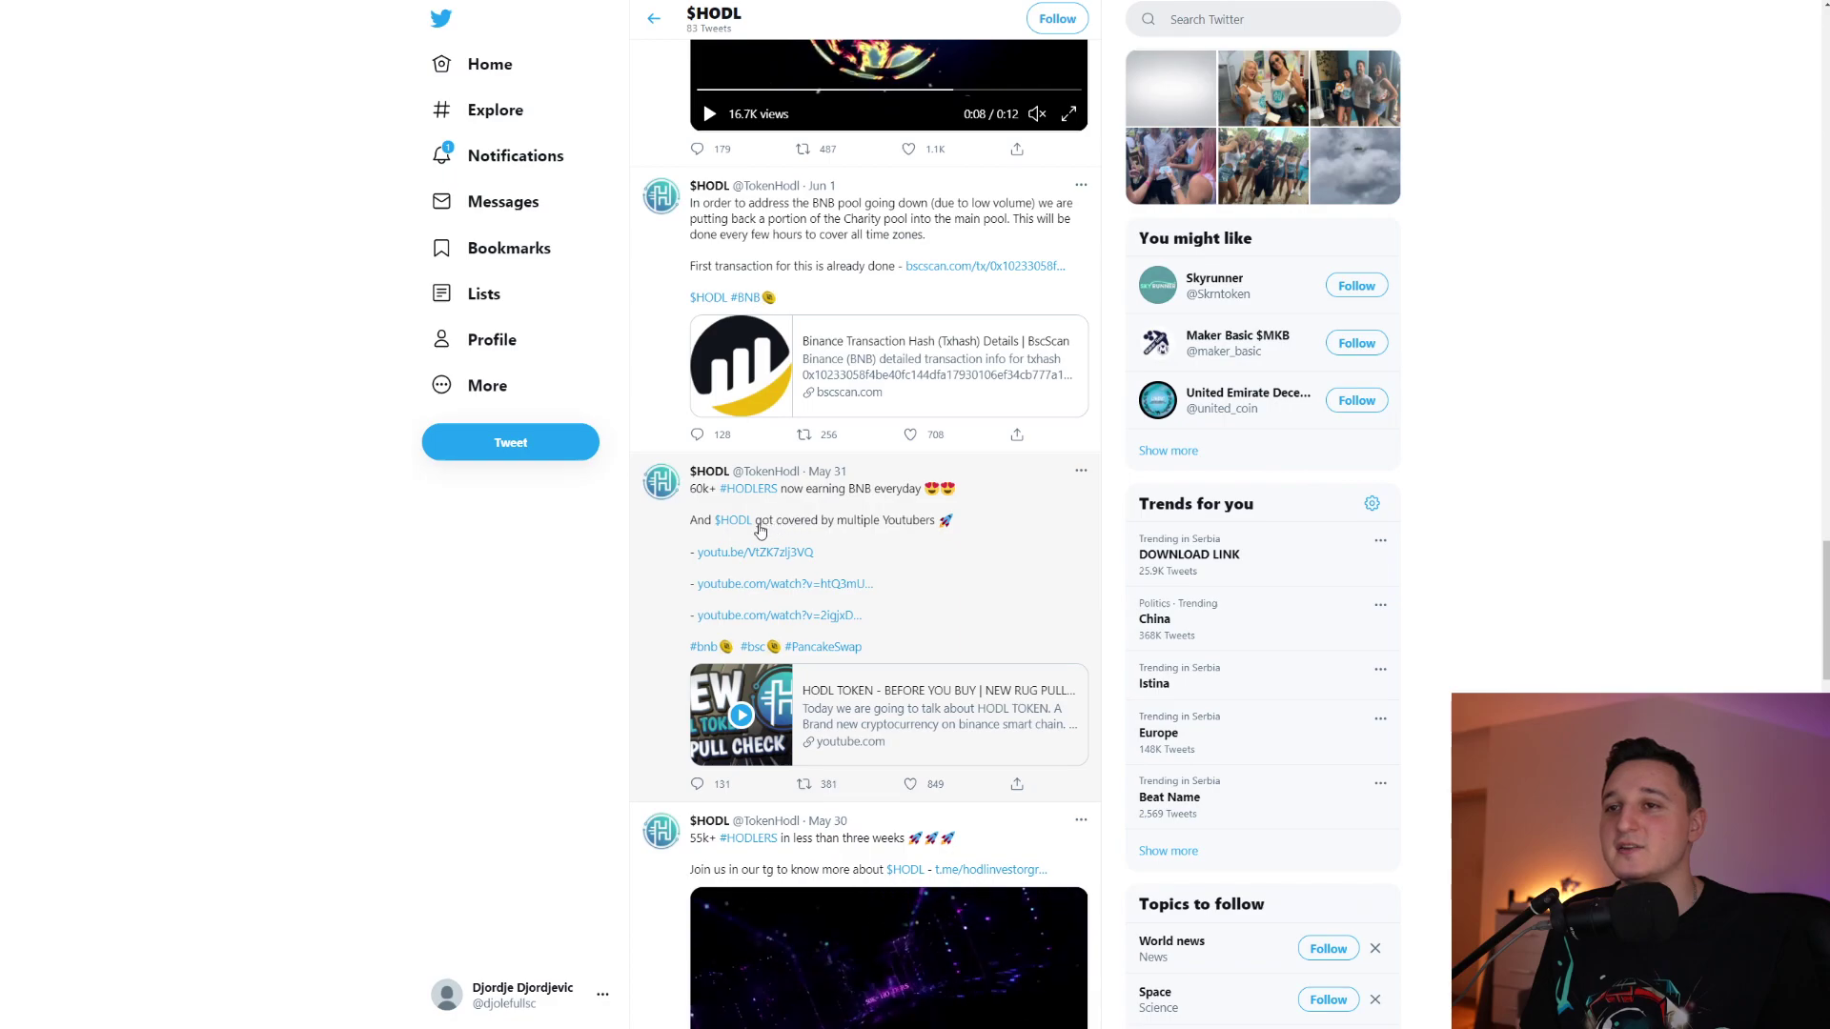
scroll(942, 523, up, 2)
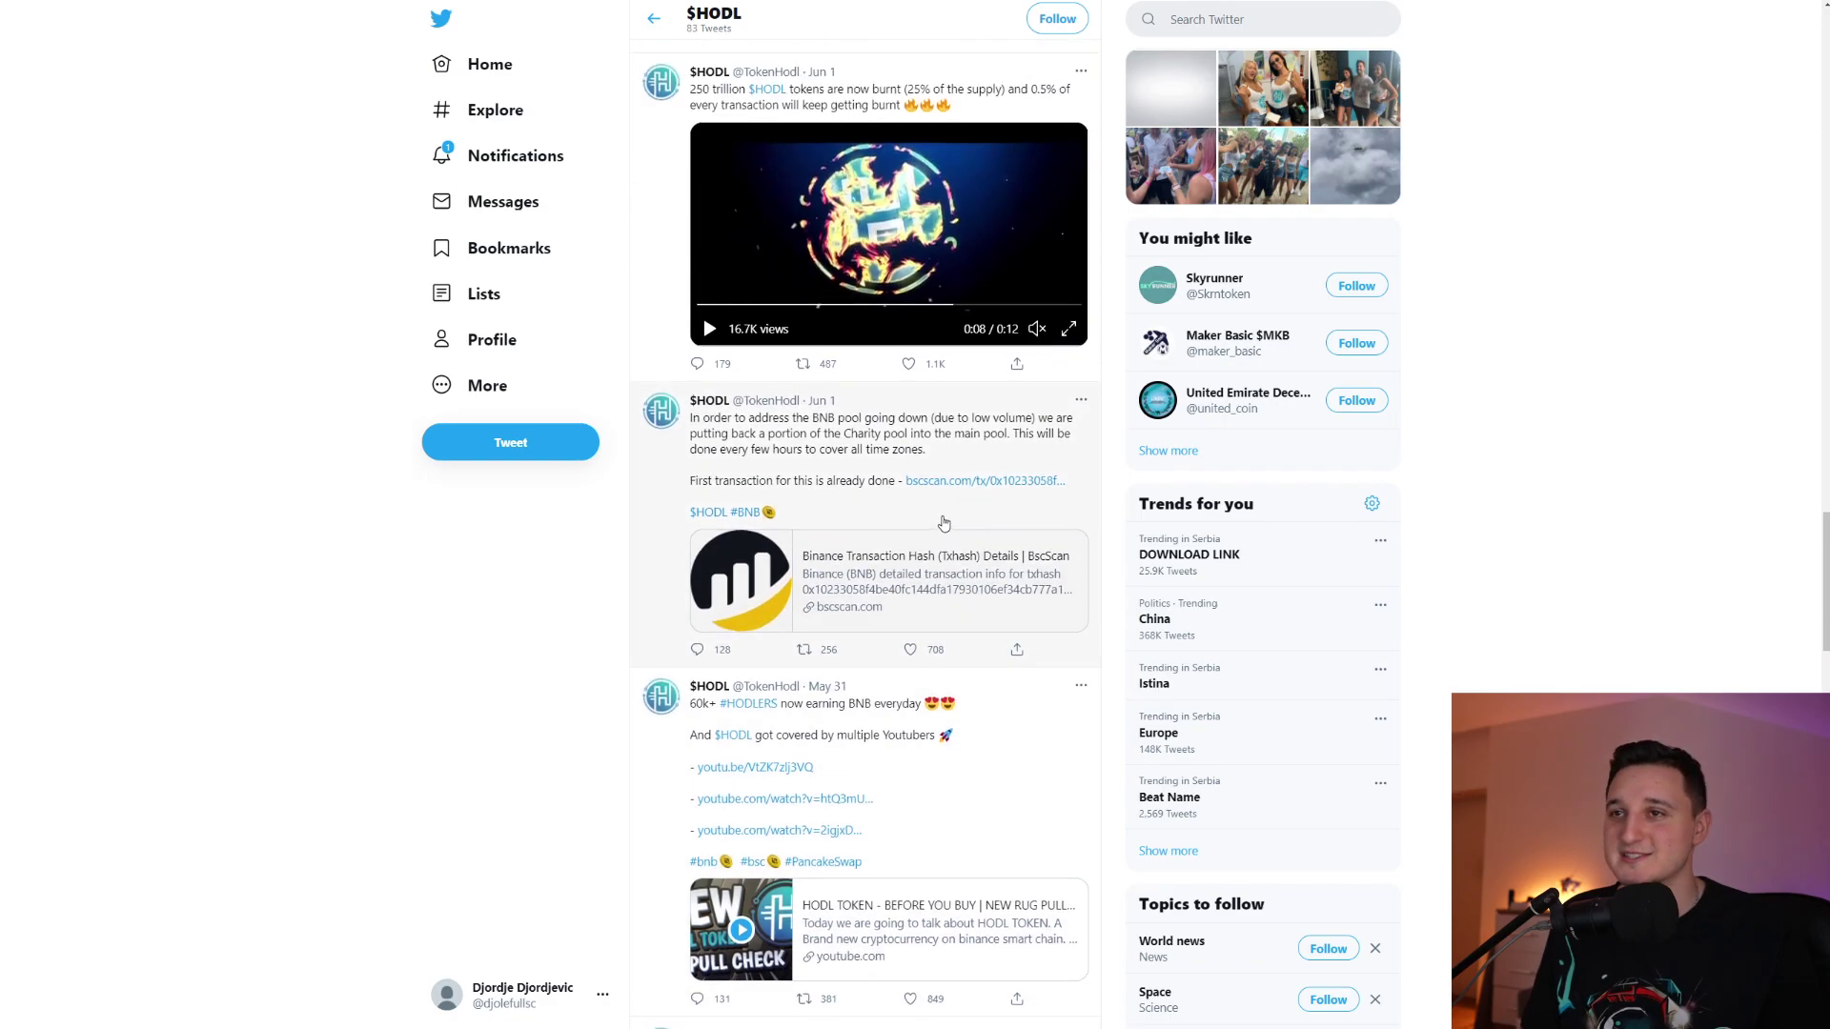
scroll(801, 513, up, 1)
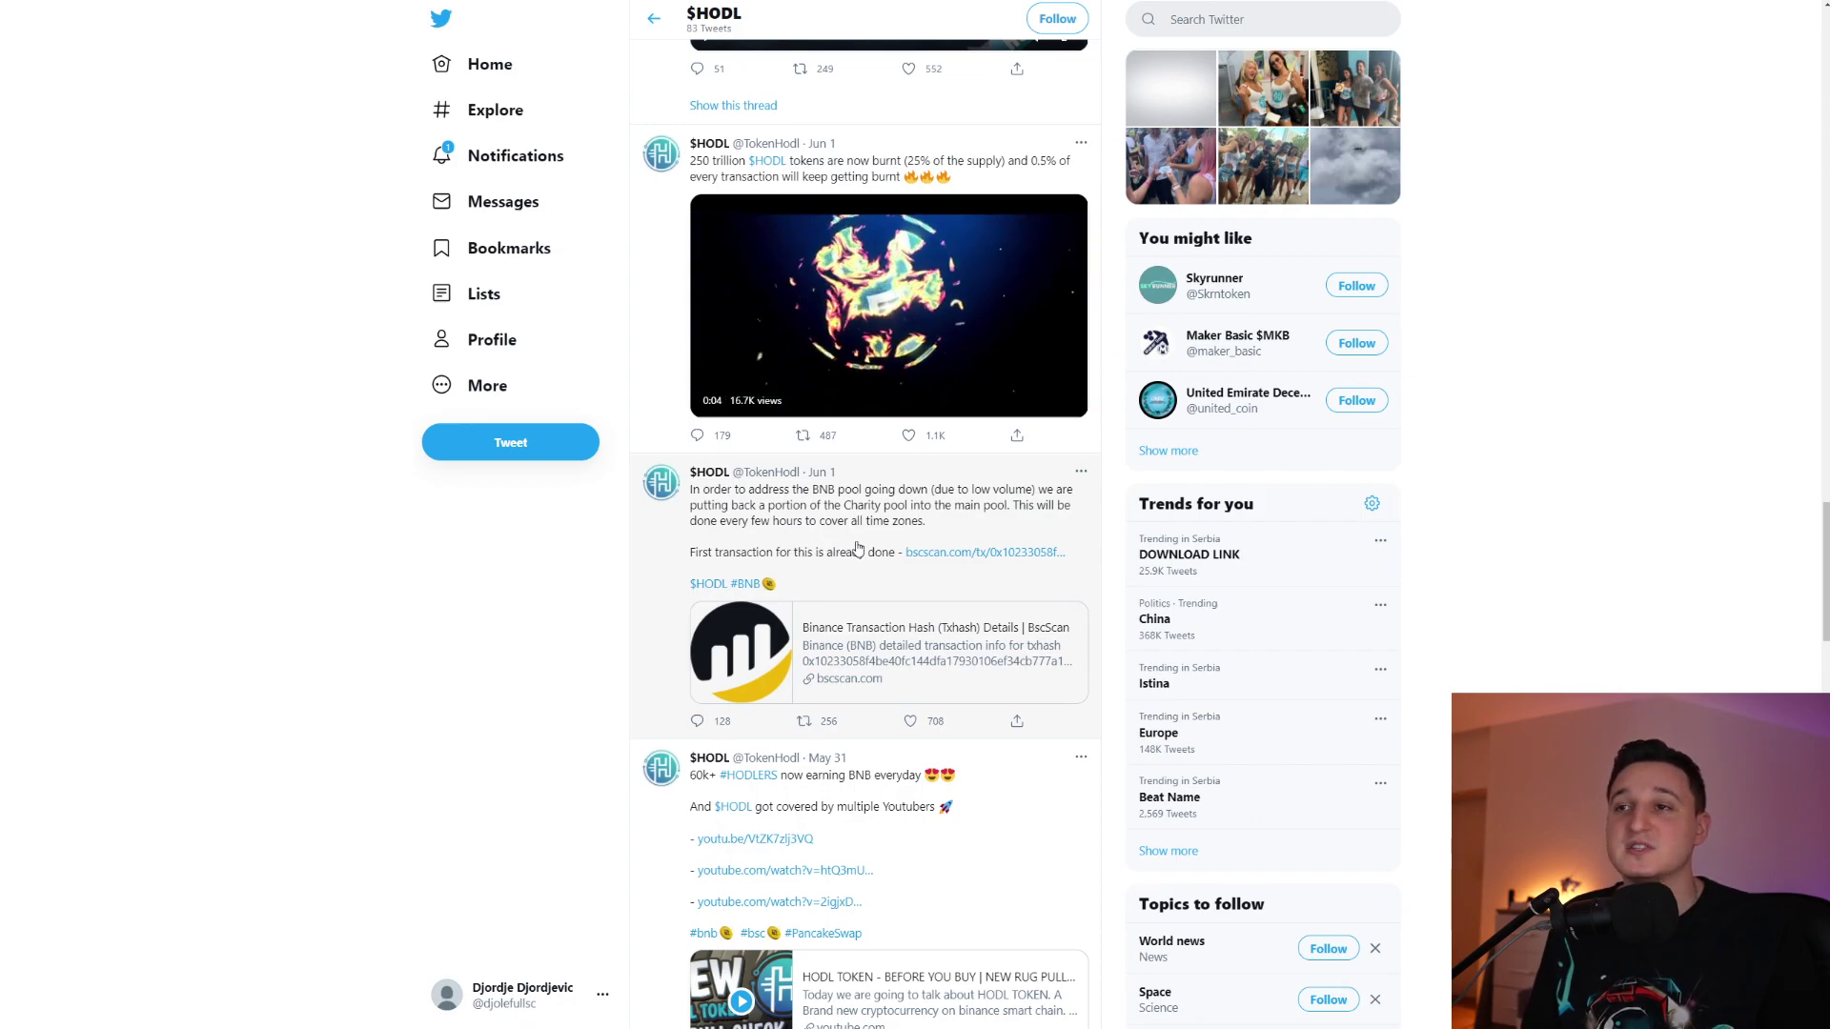
scroll(868, 548, up, 3)
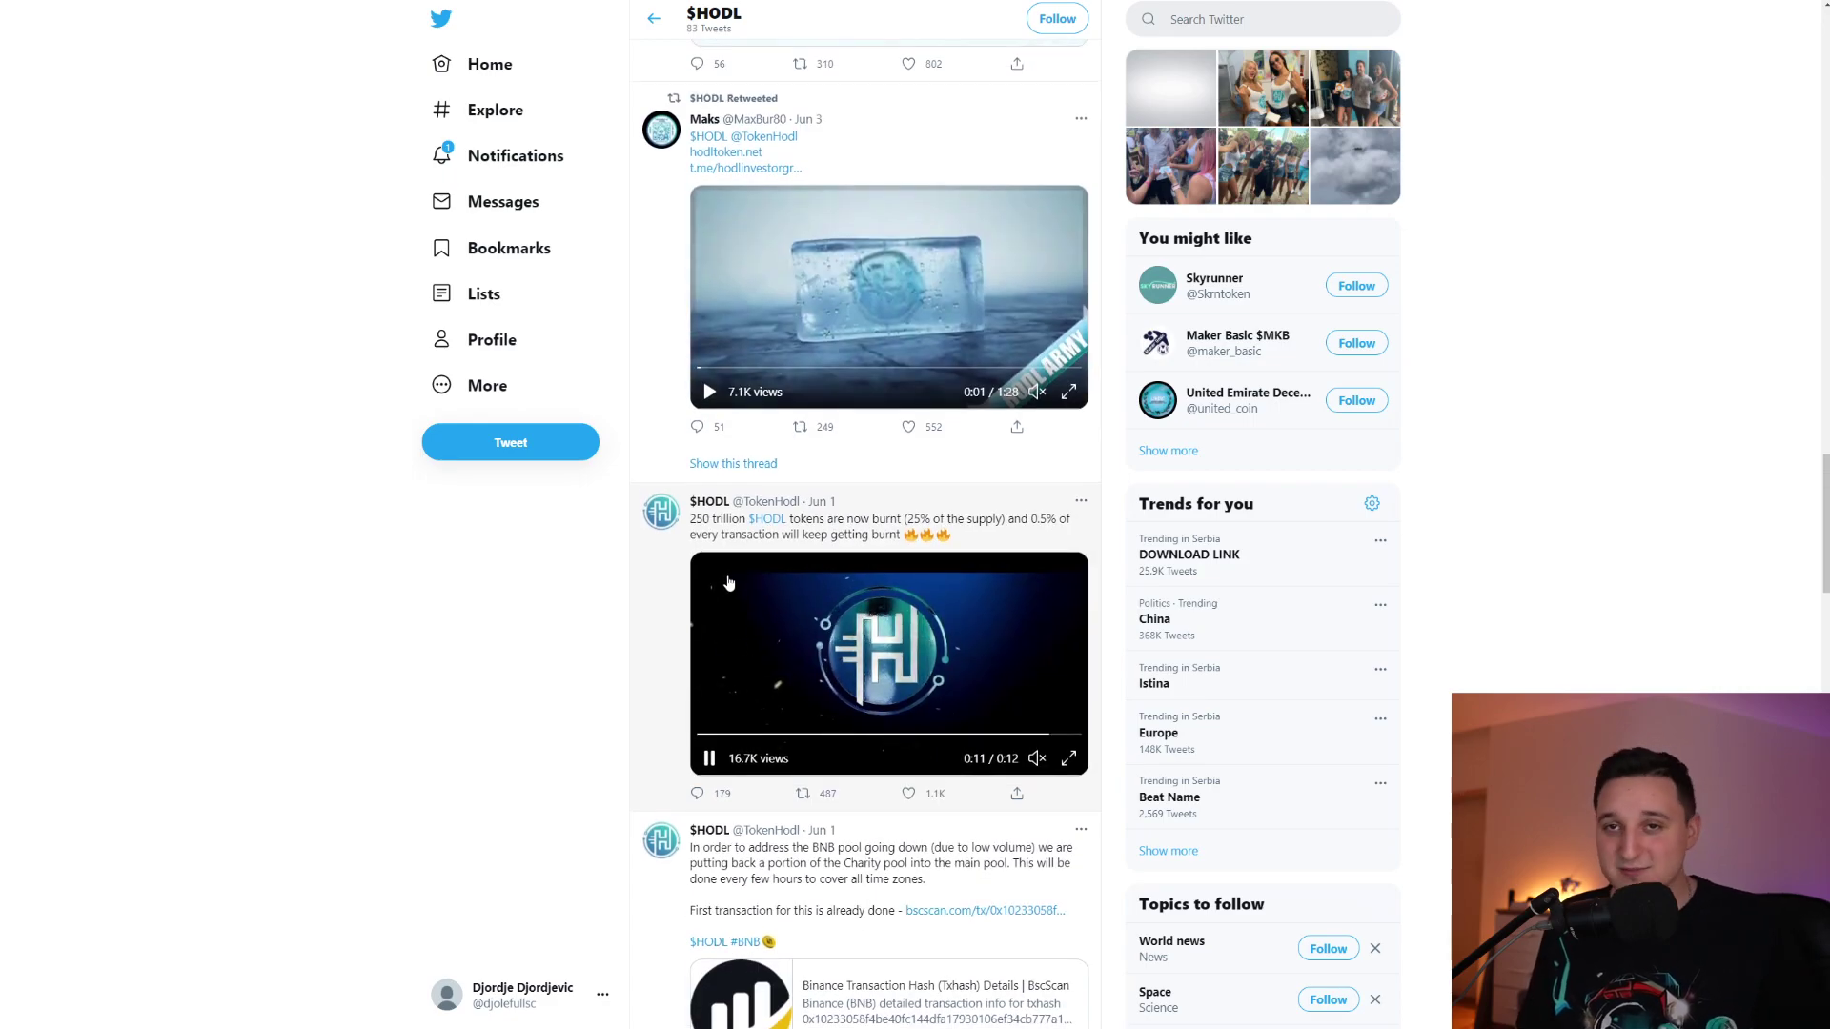
scroll(722, 571, down, 1)
scroll(672, 561, down, 2)
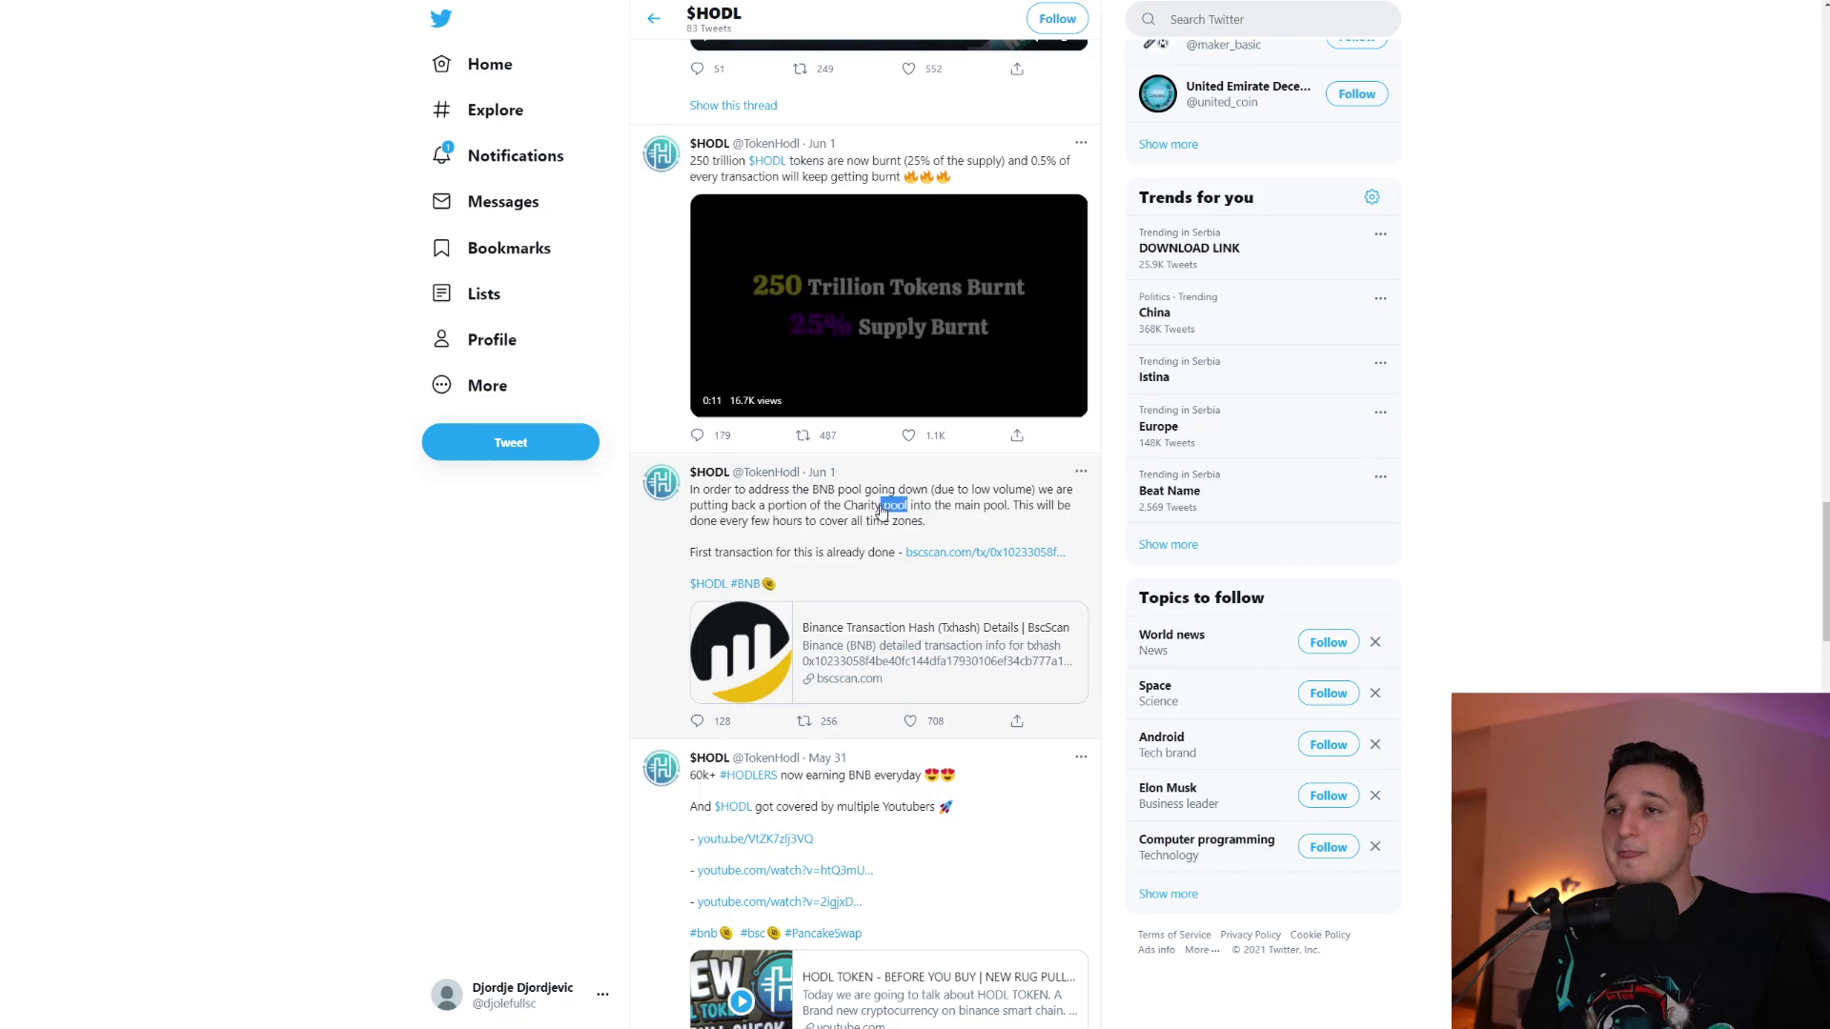
click(863, 518)
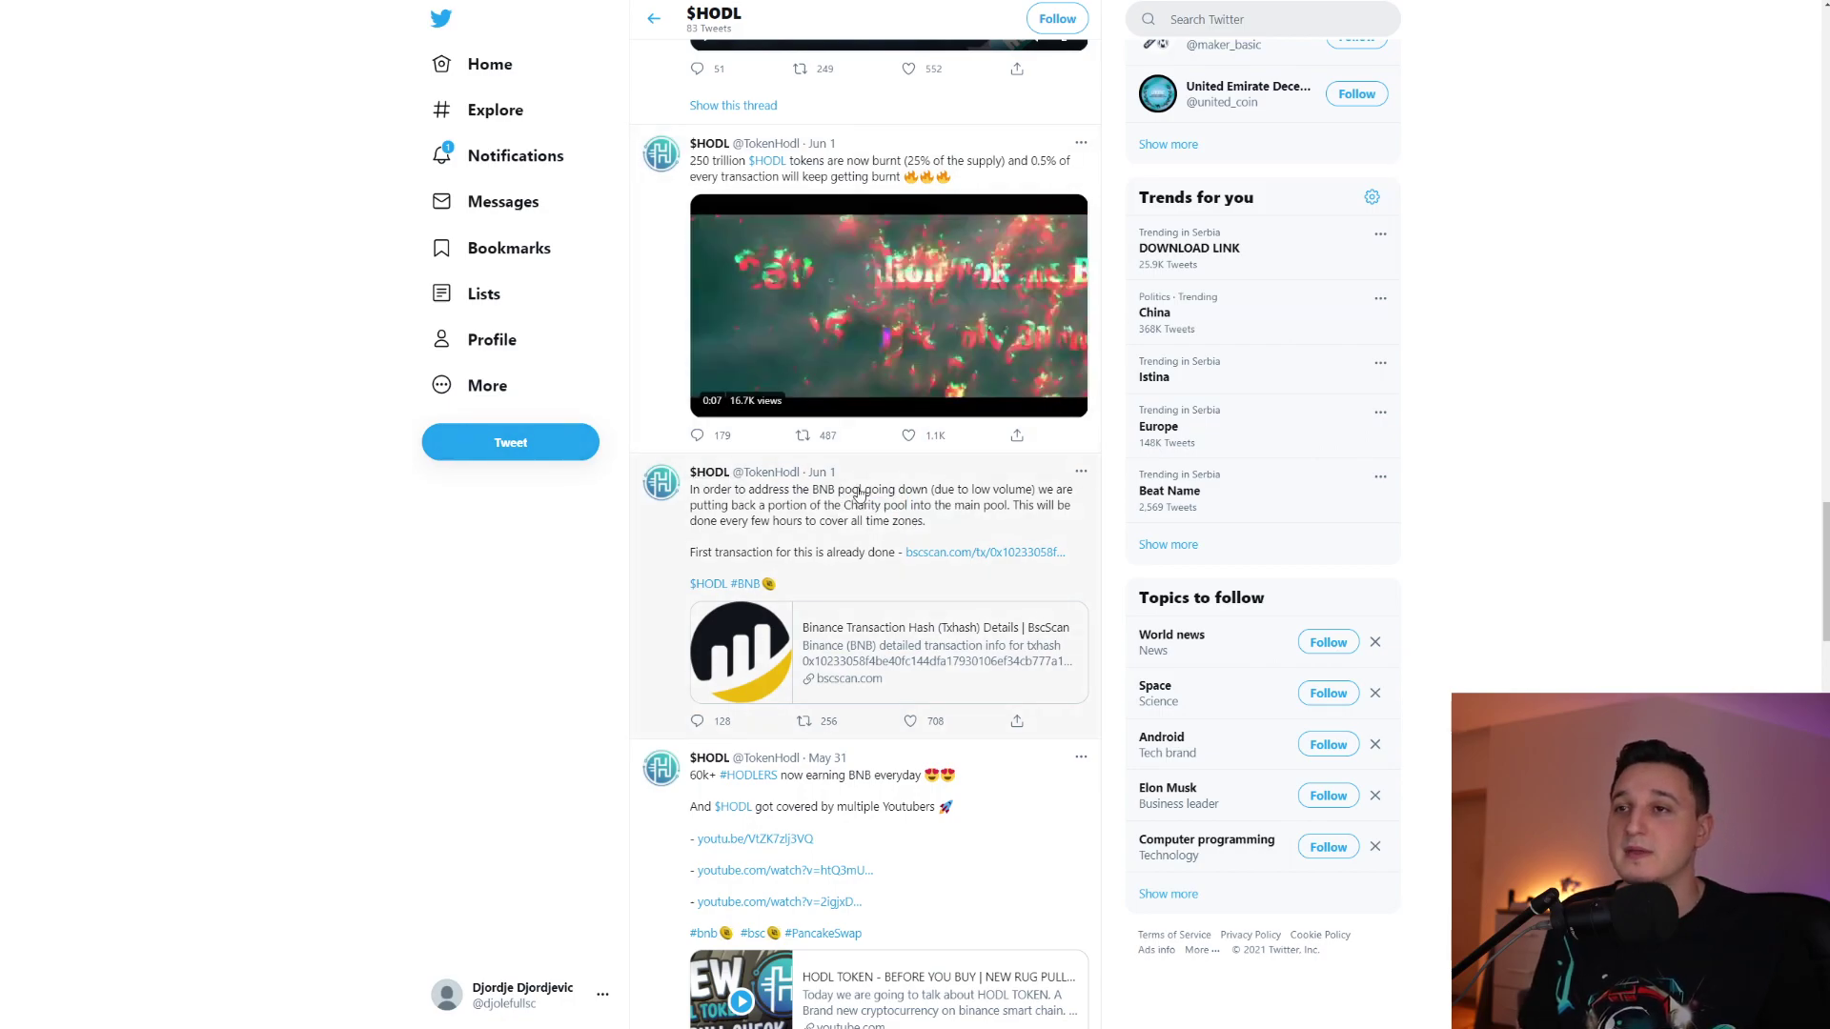
scroll(730, 512, up, 3)
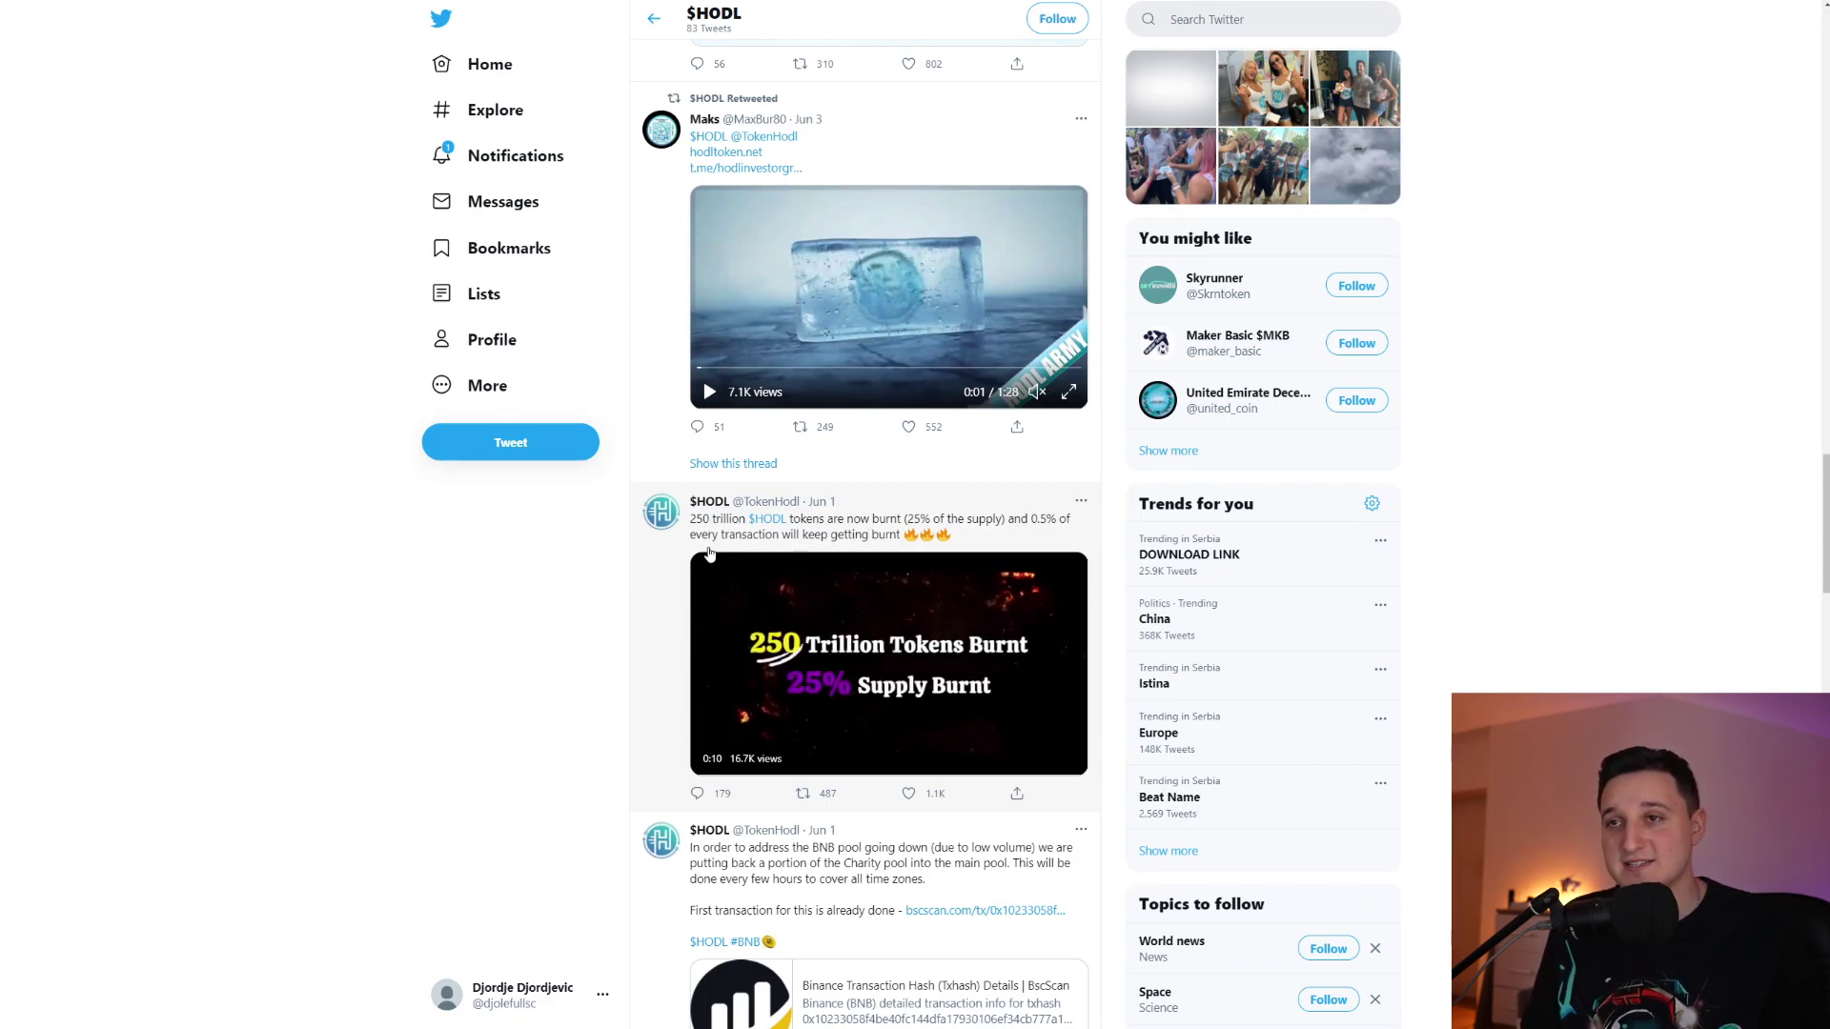
mouse_move(888, 296)
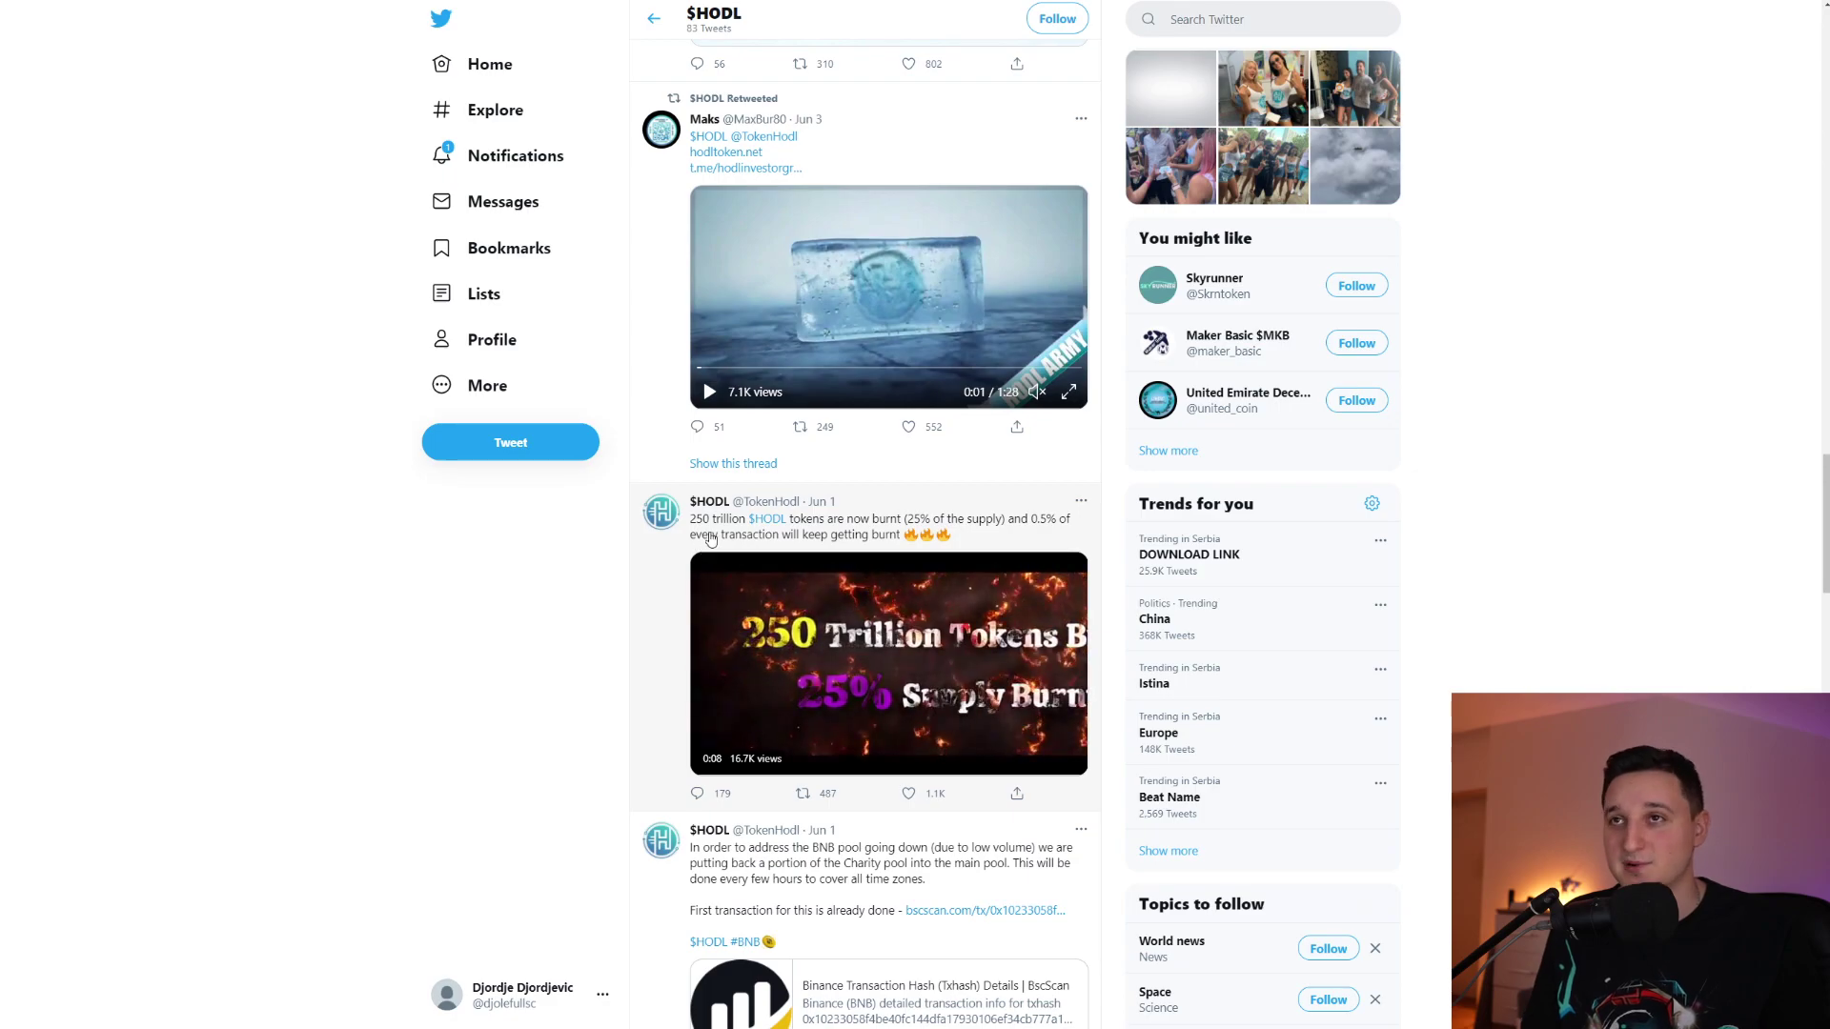
scroll(704, 555, up, 2)
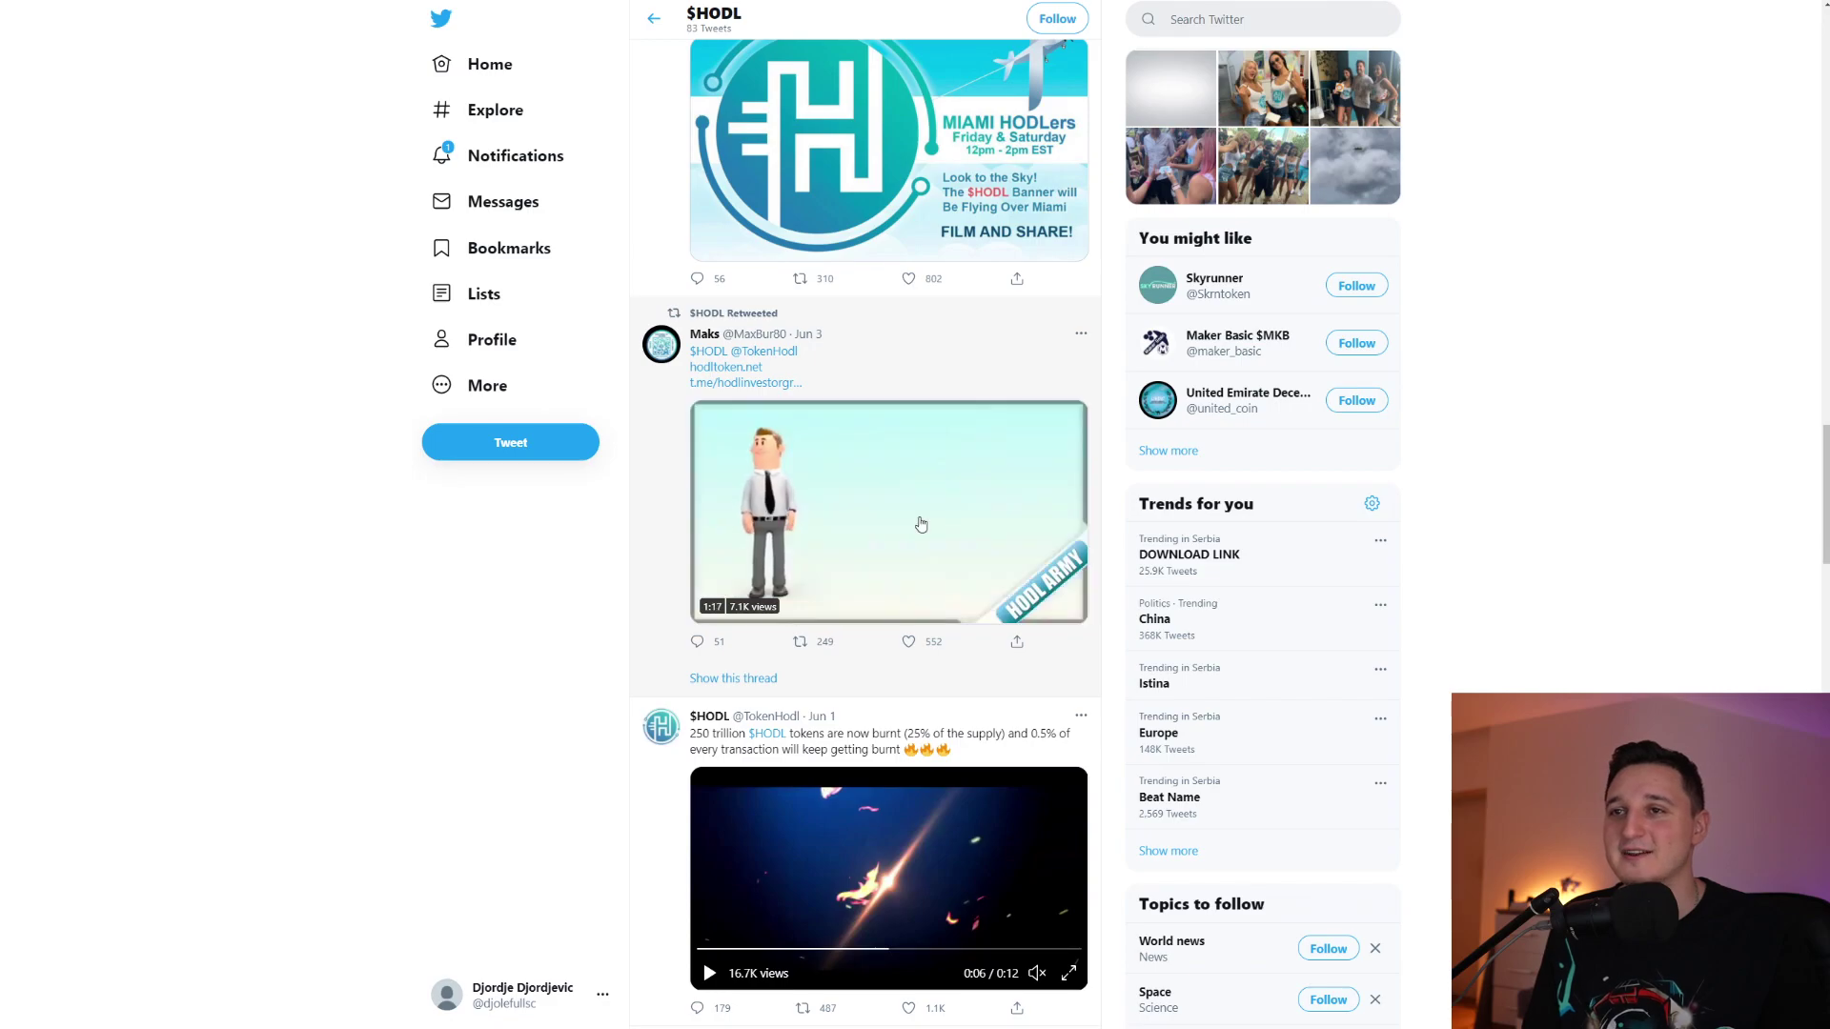
scroll(921, 524, up, 3)
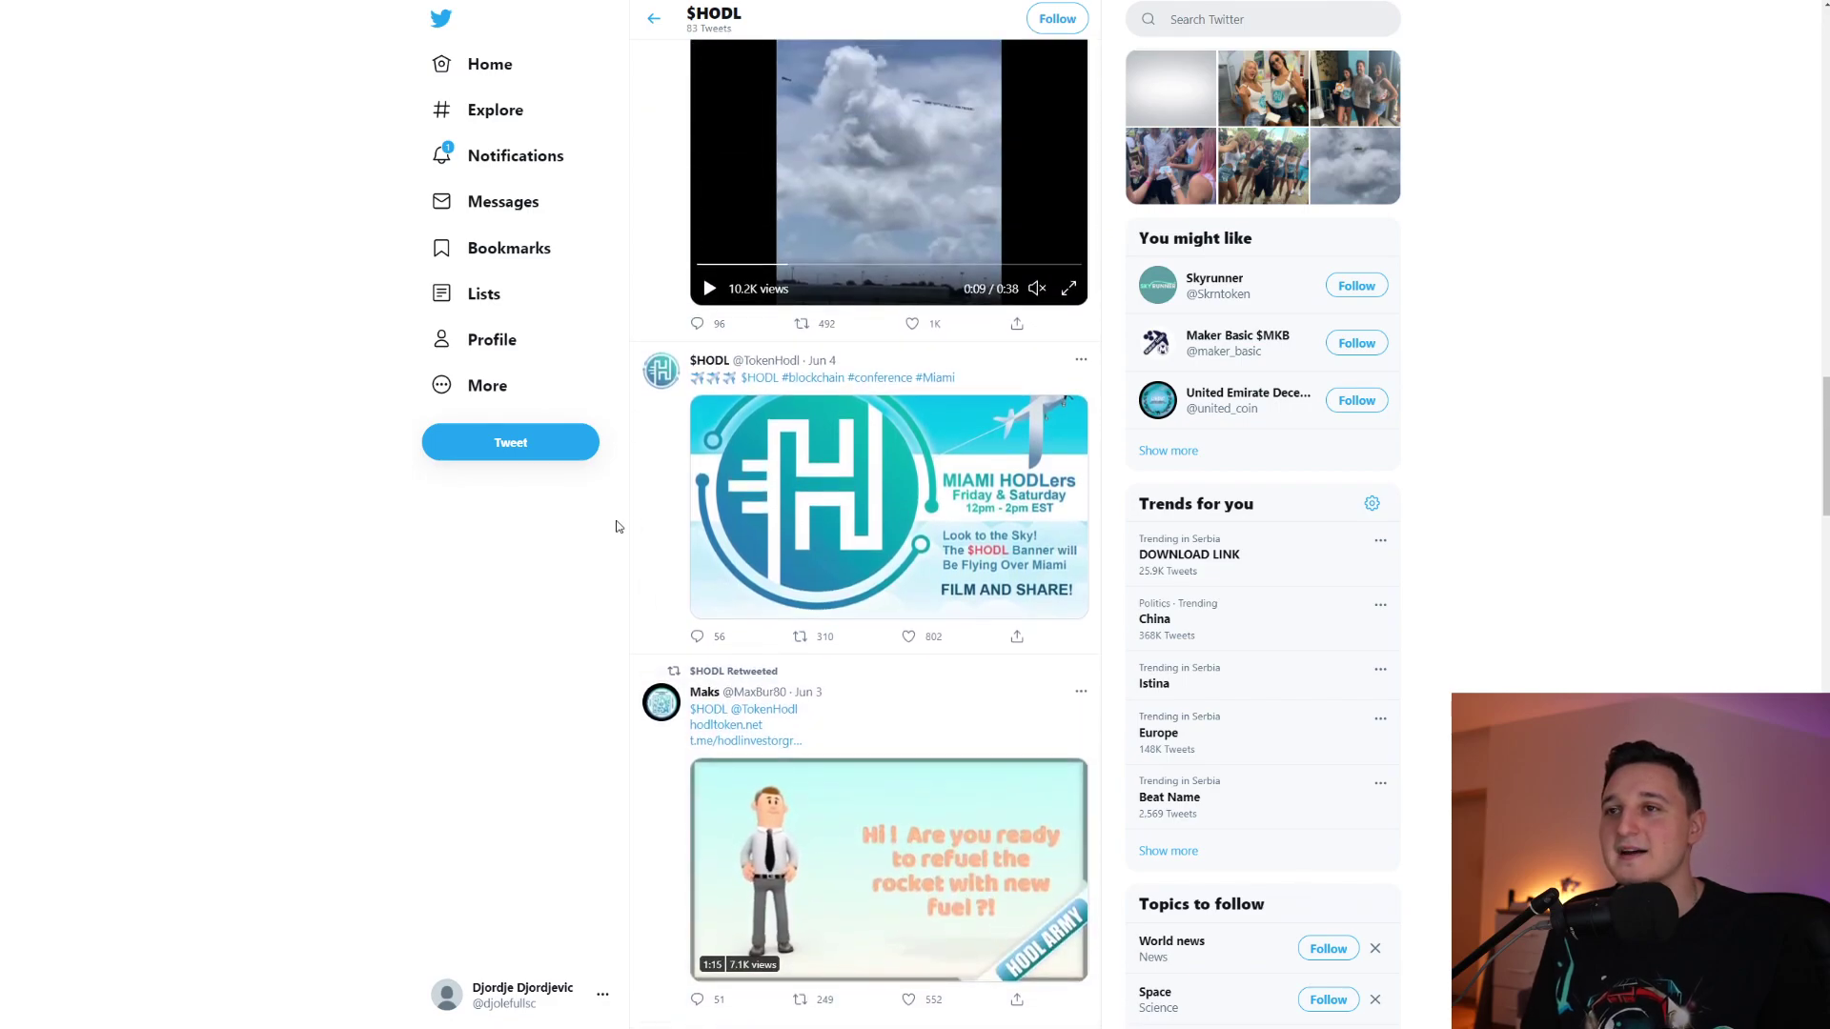
scroll(617, 527, up, 2)
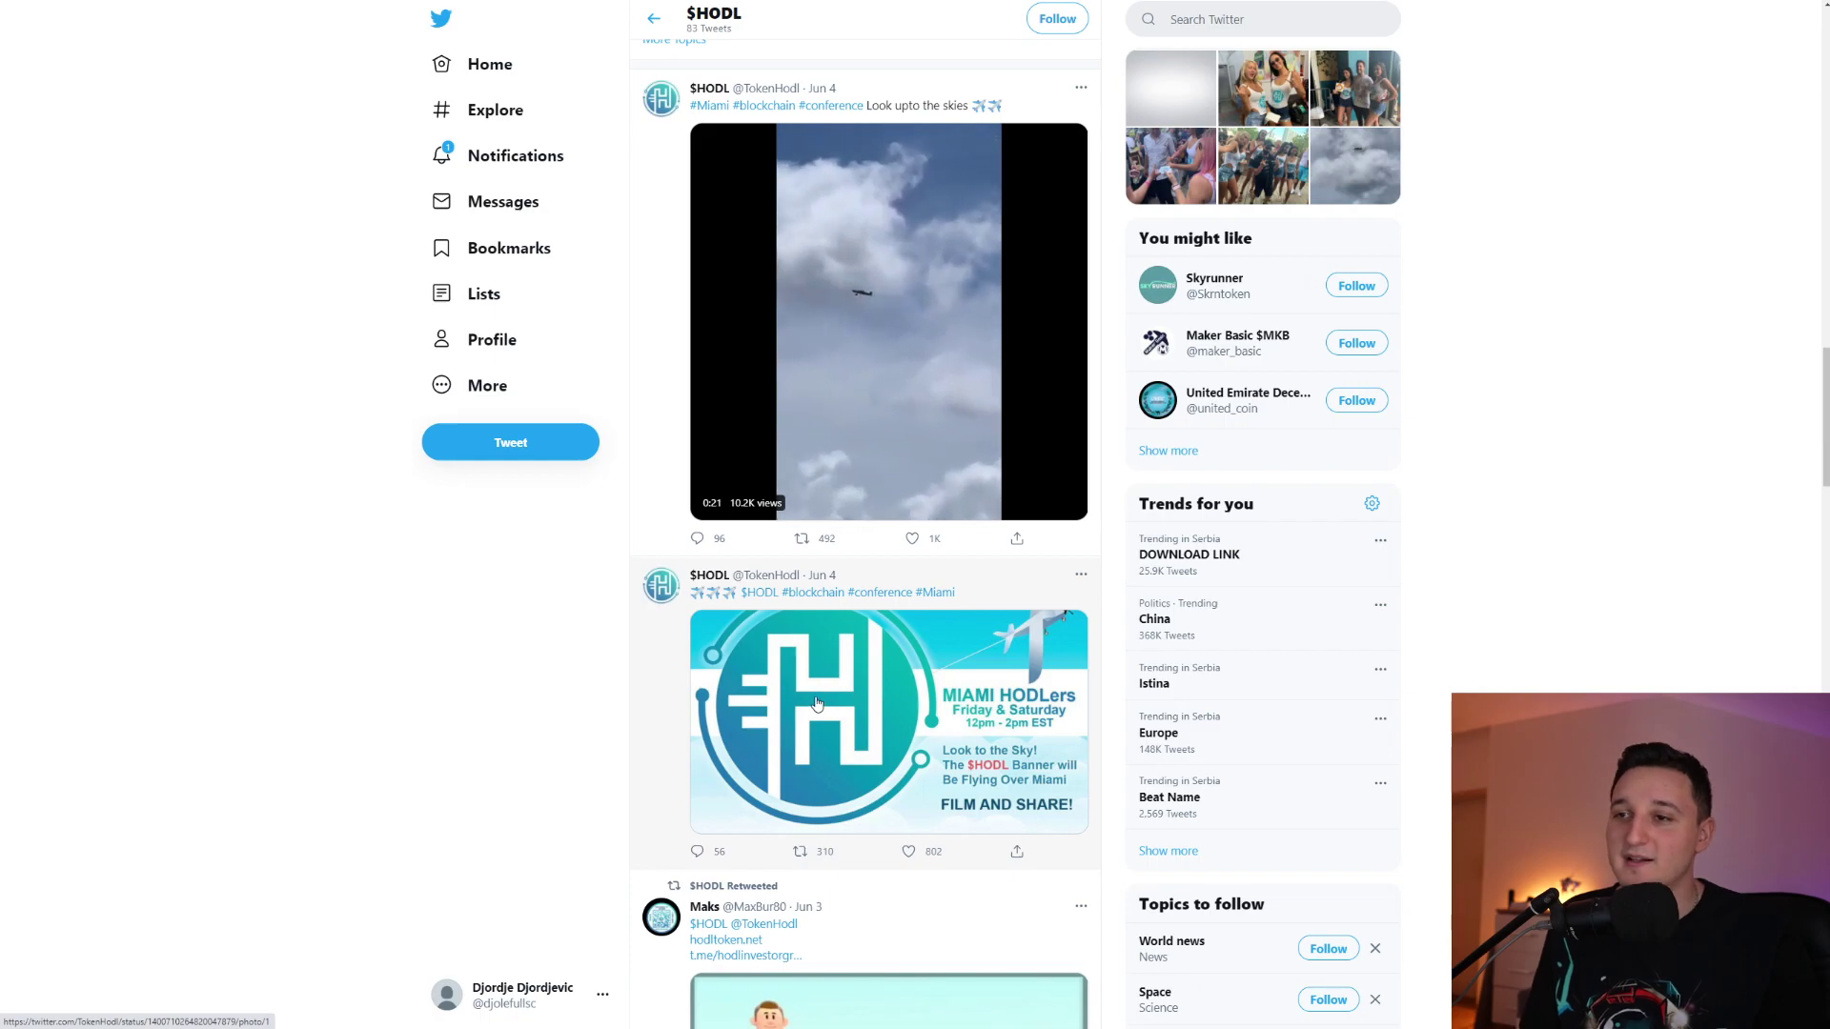
scroll(915, 525, up, 2)
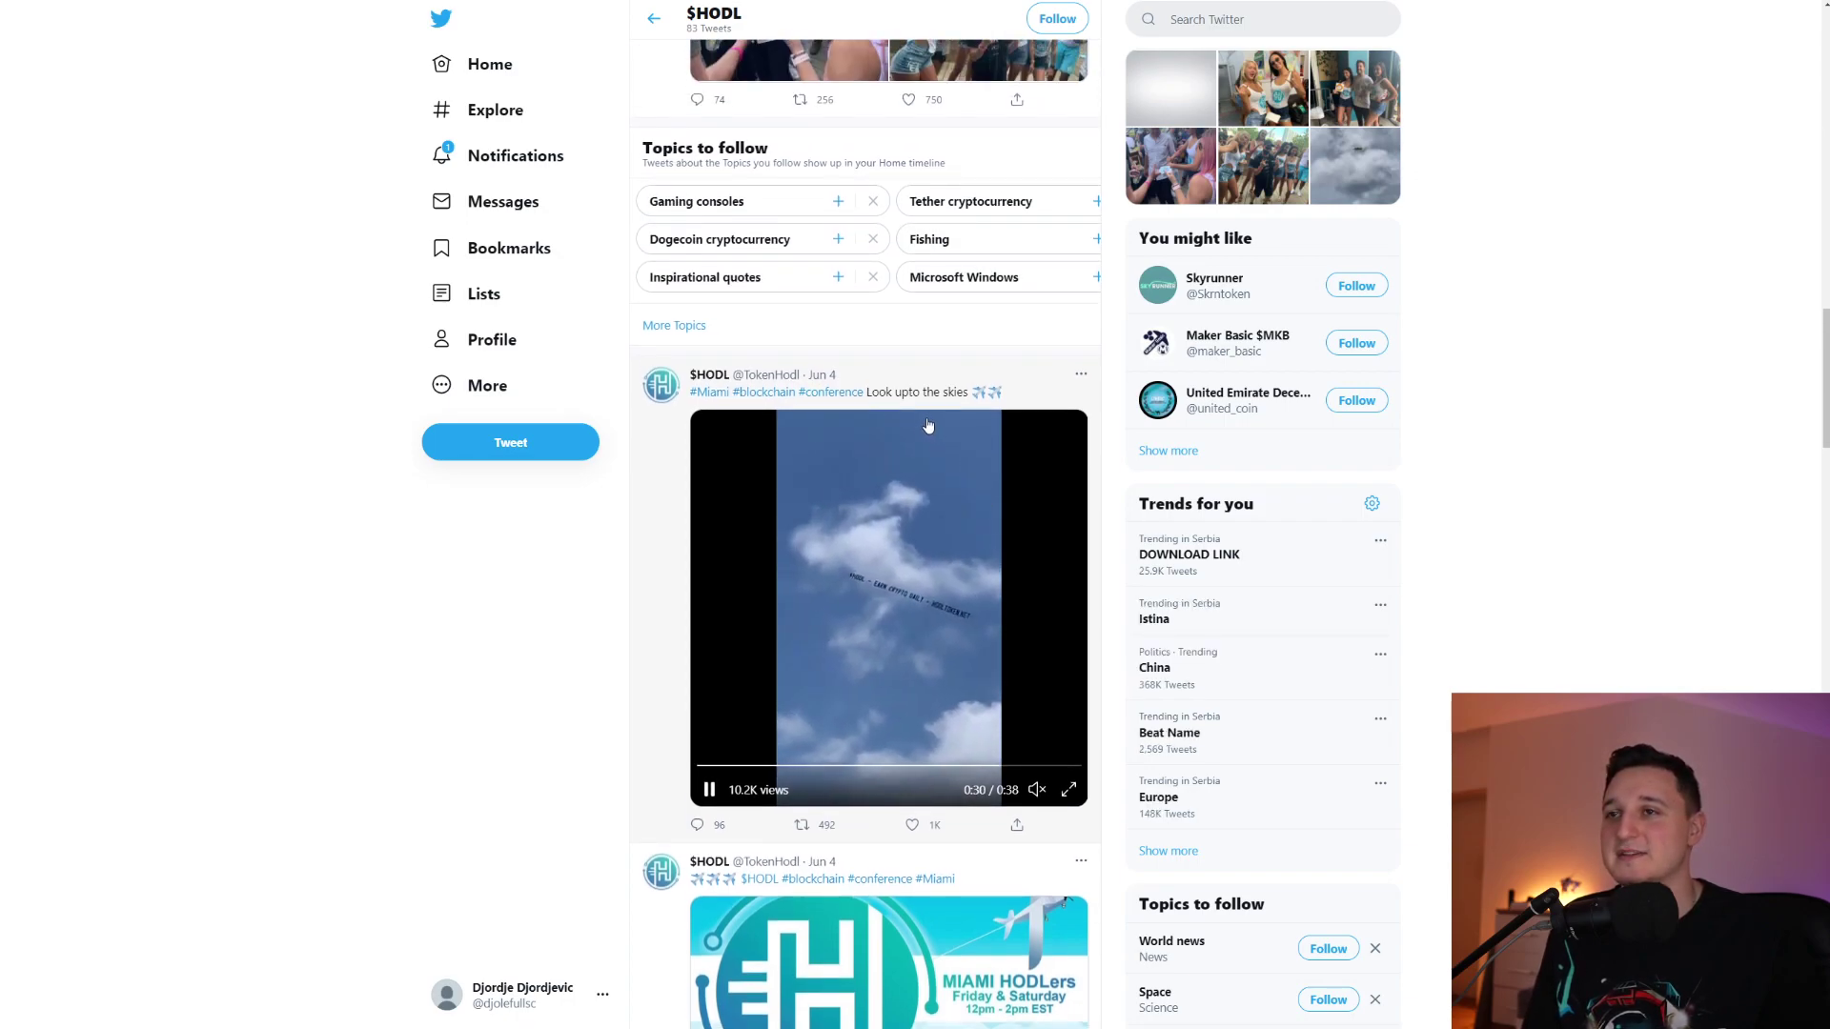
scroll(636, 595, up, 3)
scroll(636, 597, up, 2)
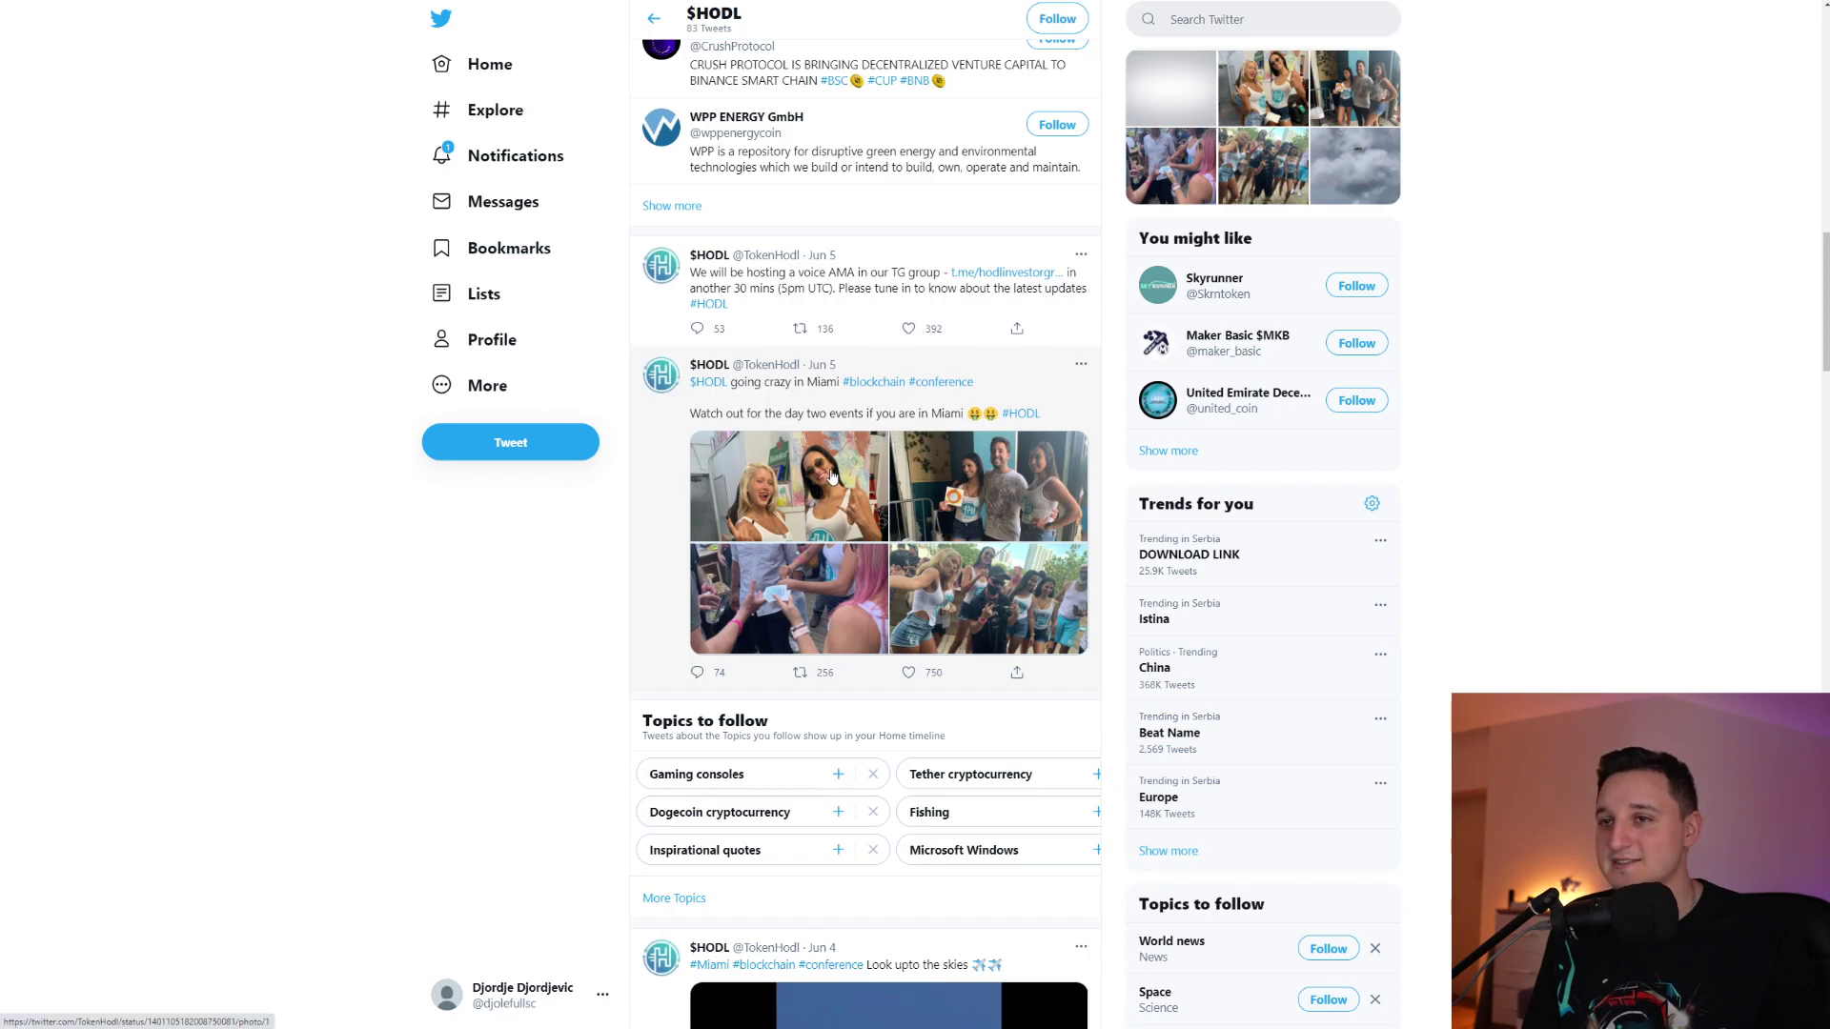
scroll(588, 549, up, 1)
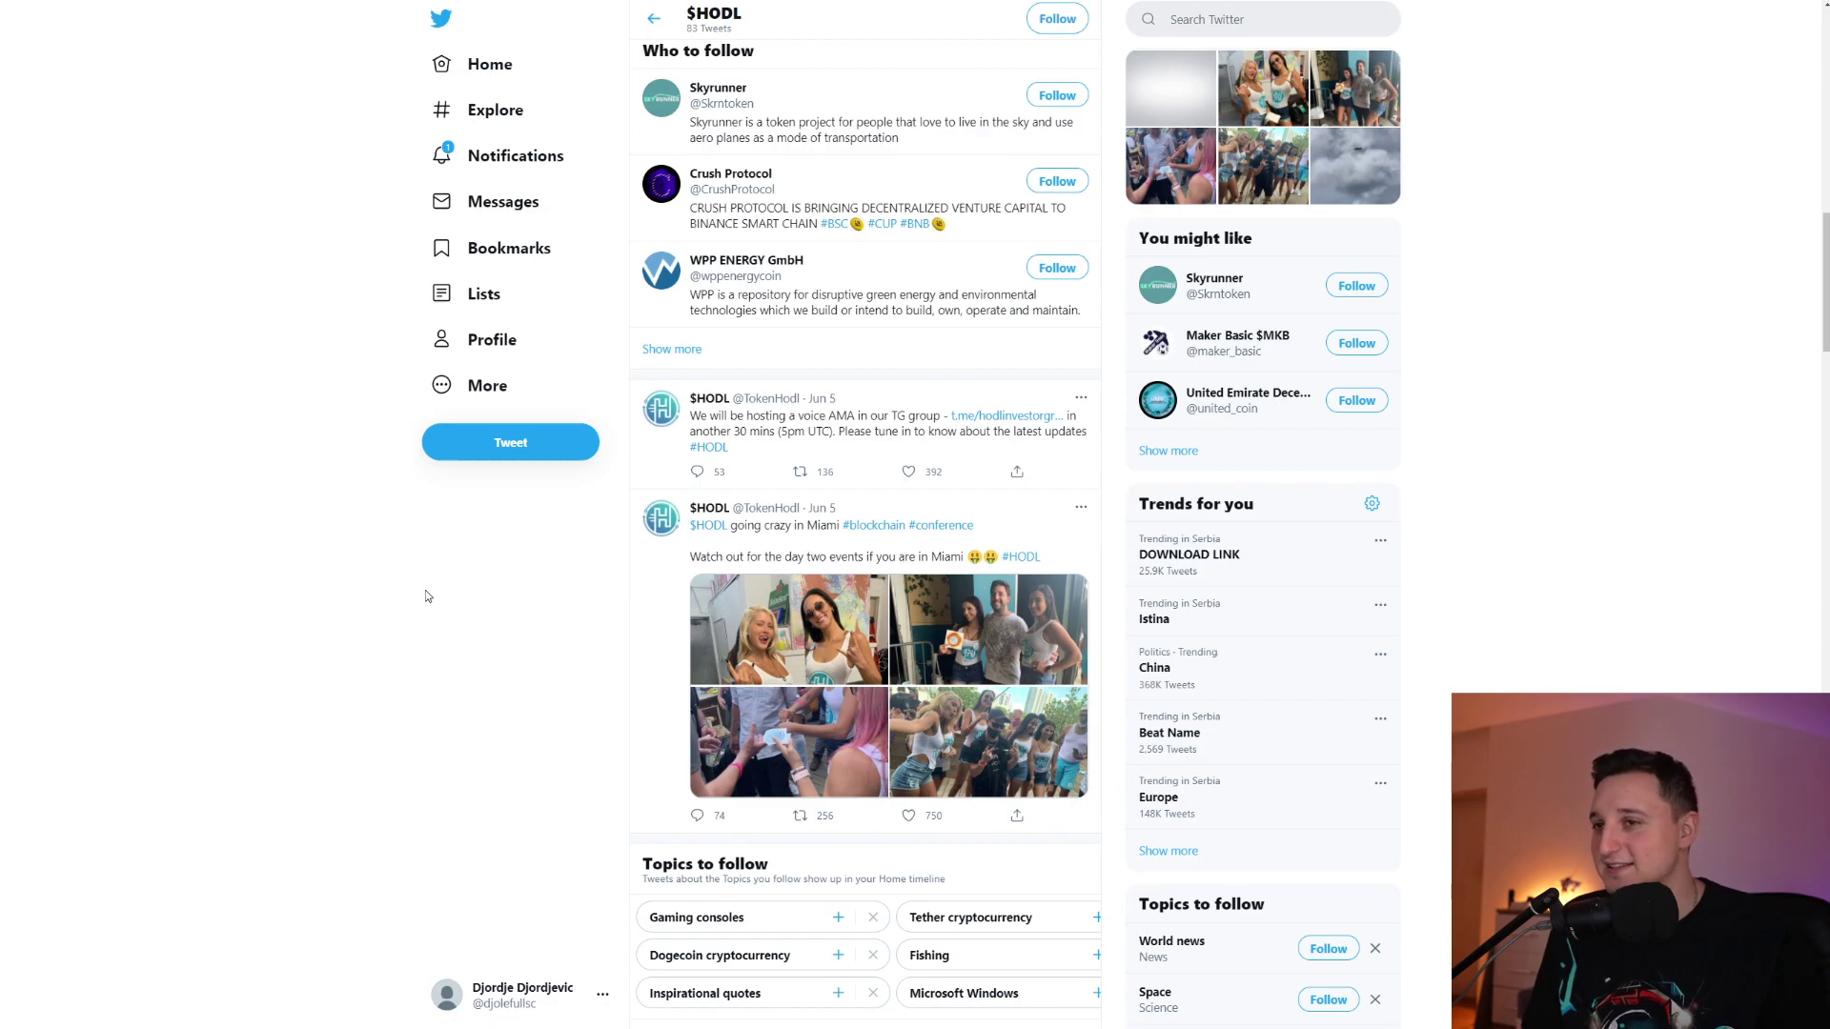
scroll(432, 593, up, 1)
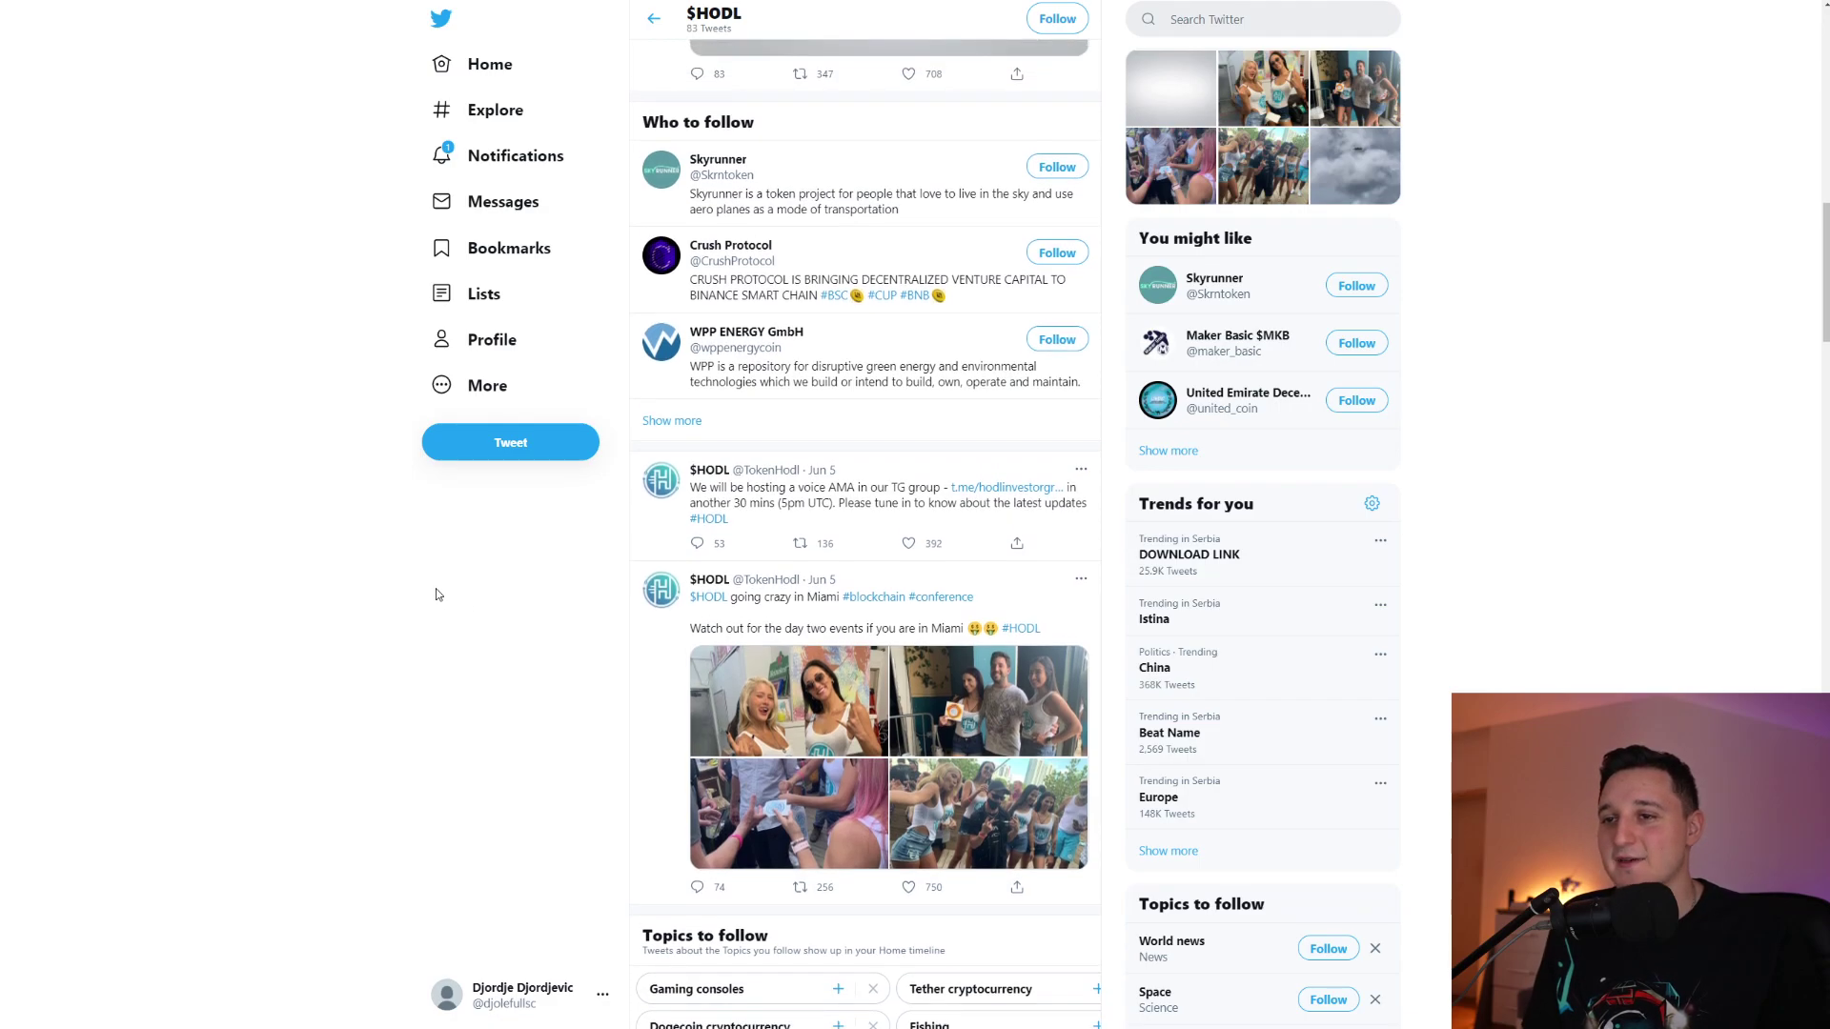
scroll(440, 596, up, 1)
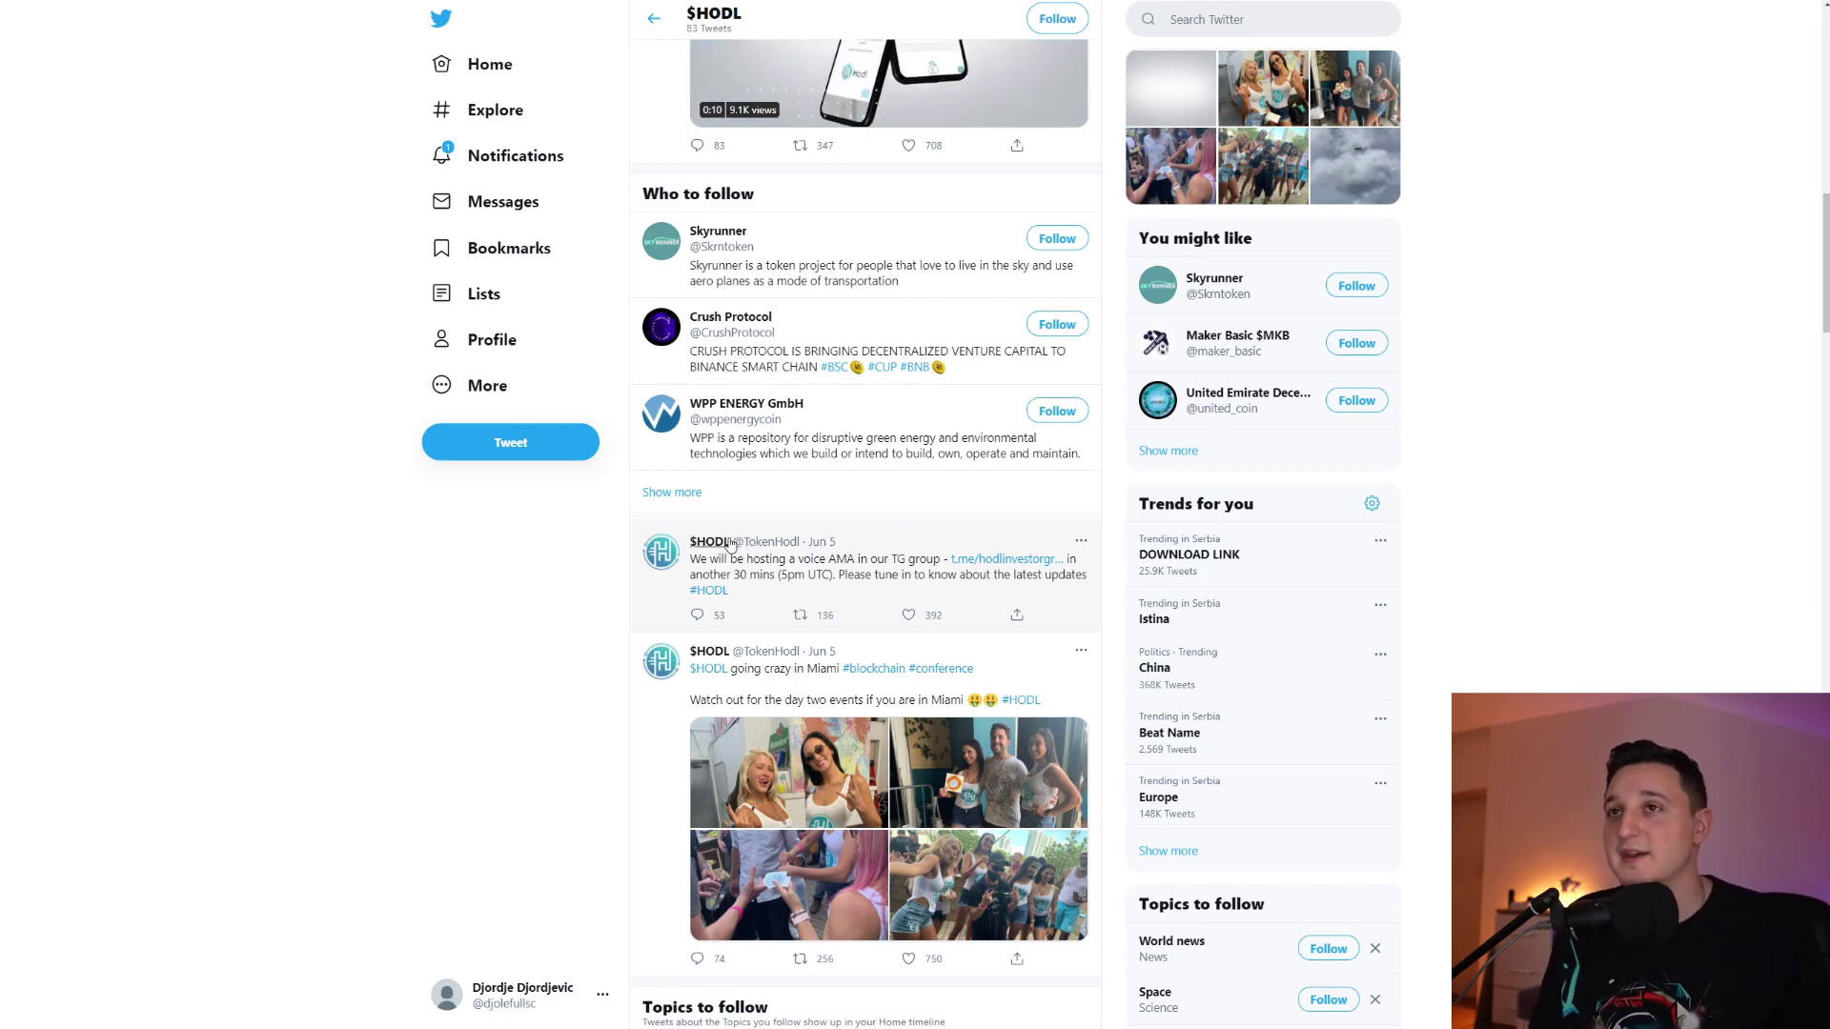
scroll(553, 576, up, 2)
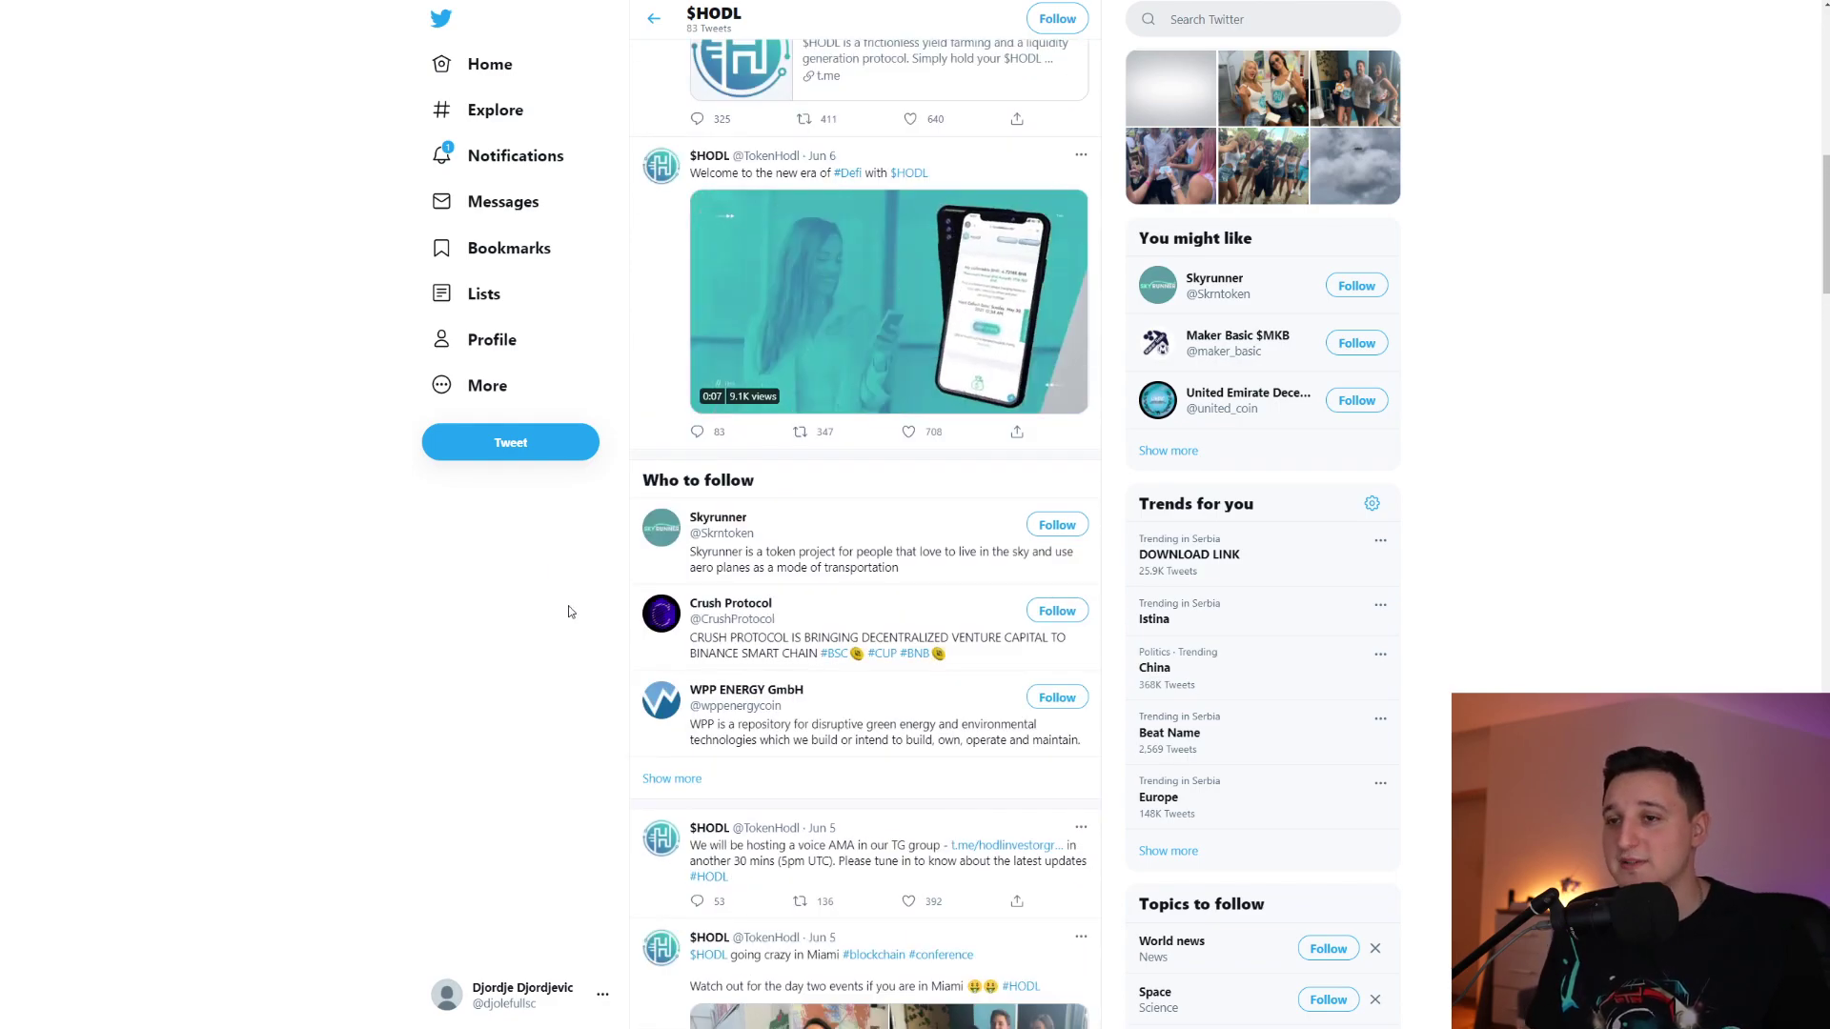
scroll(659, 710, up, 1)
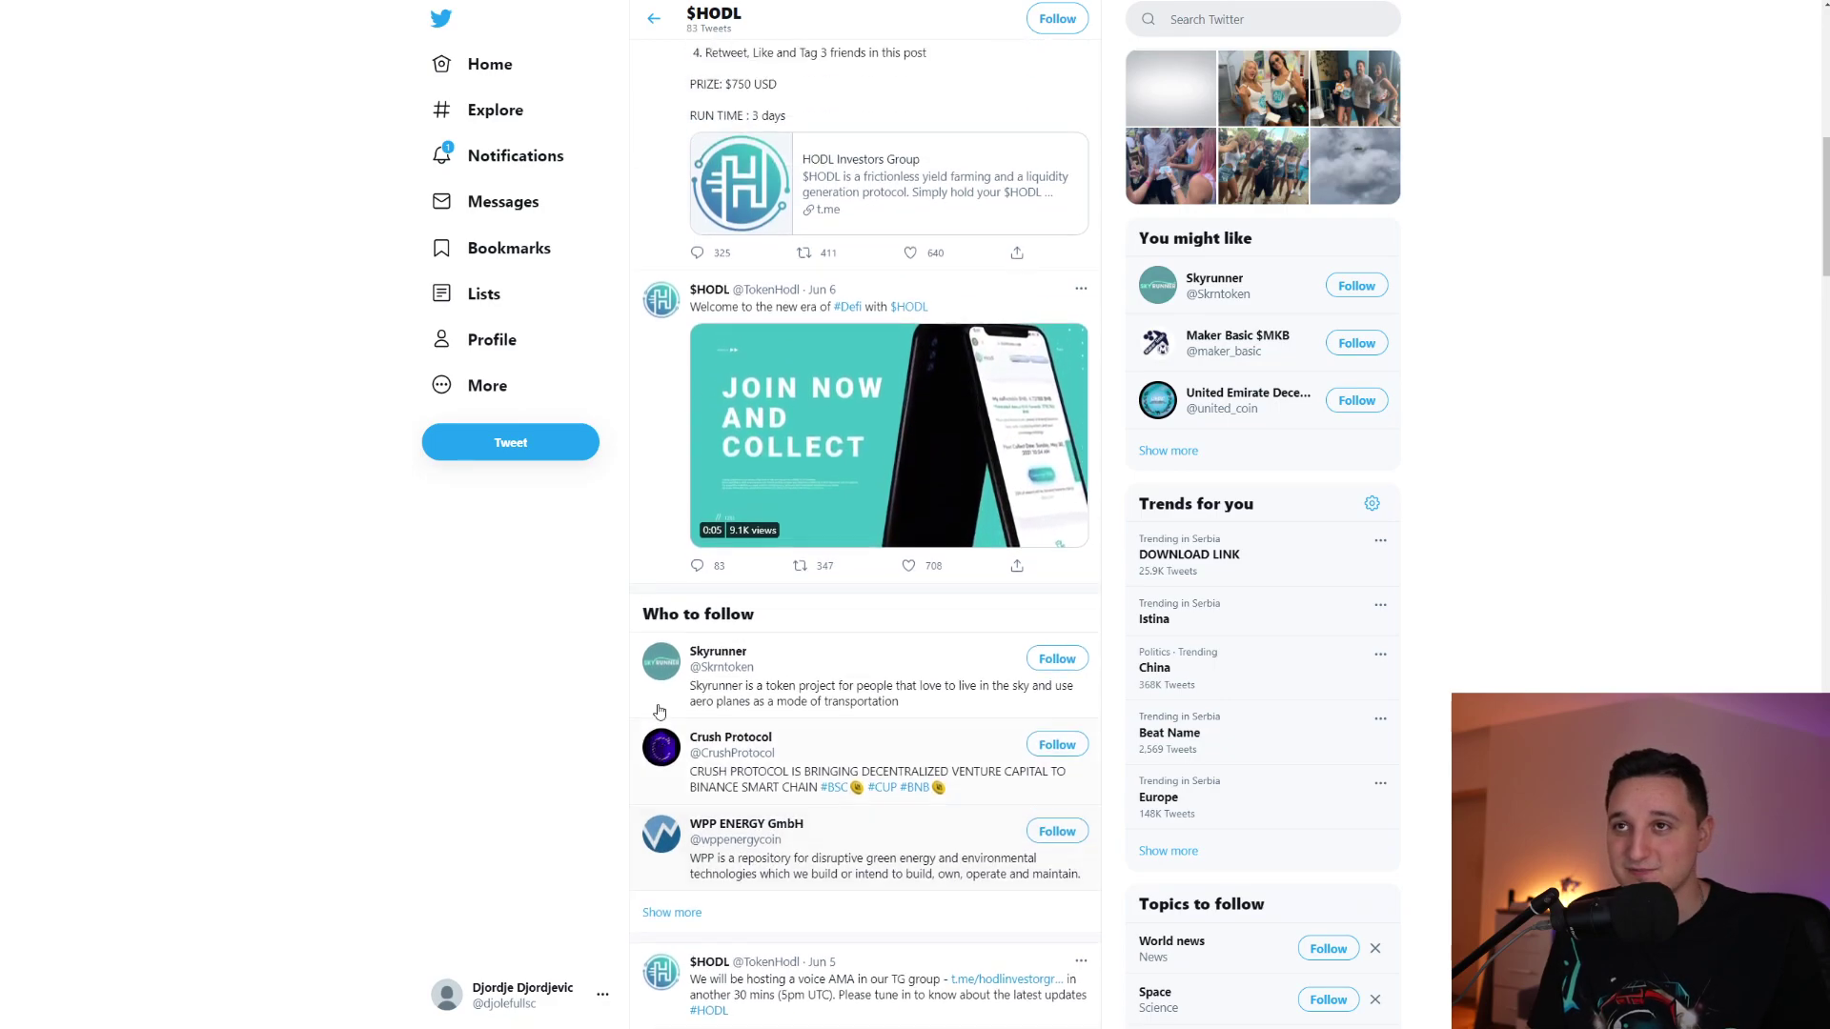
scroll(658, 711, up, 1)
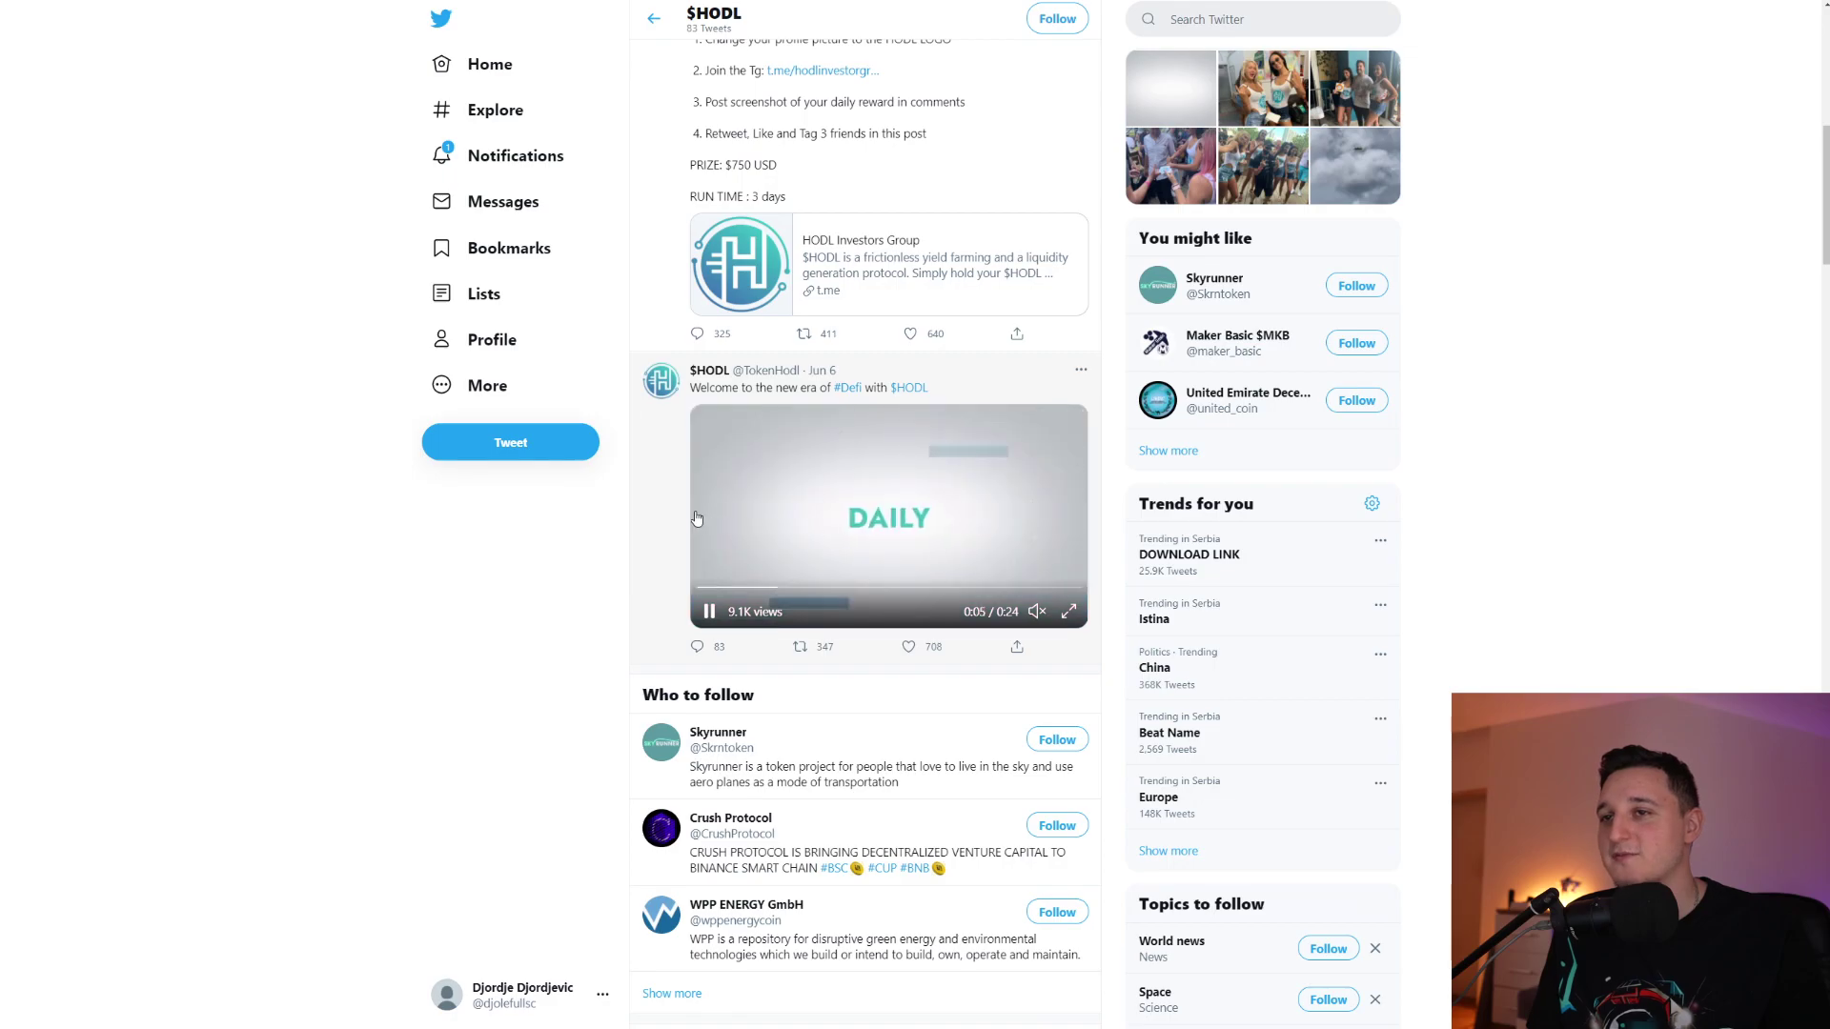
scroll(677, 529, up, 2)
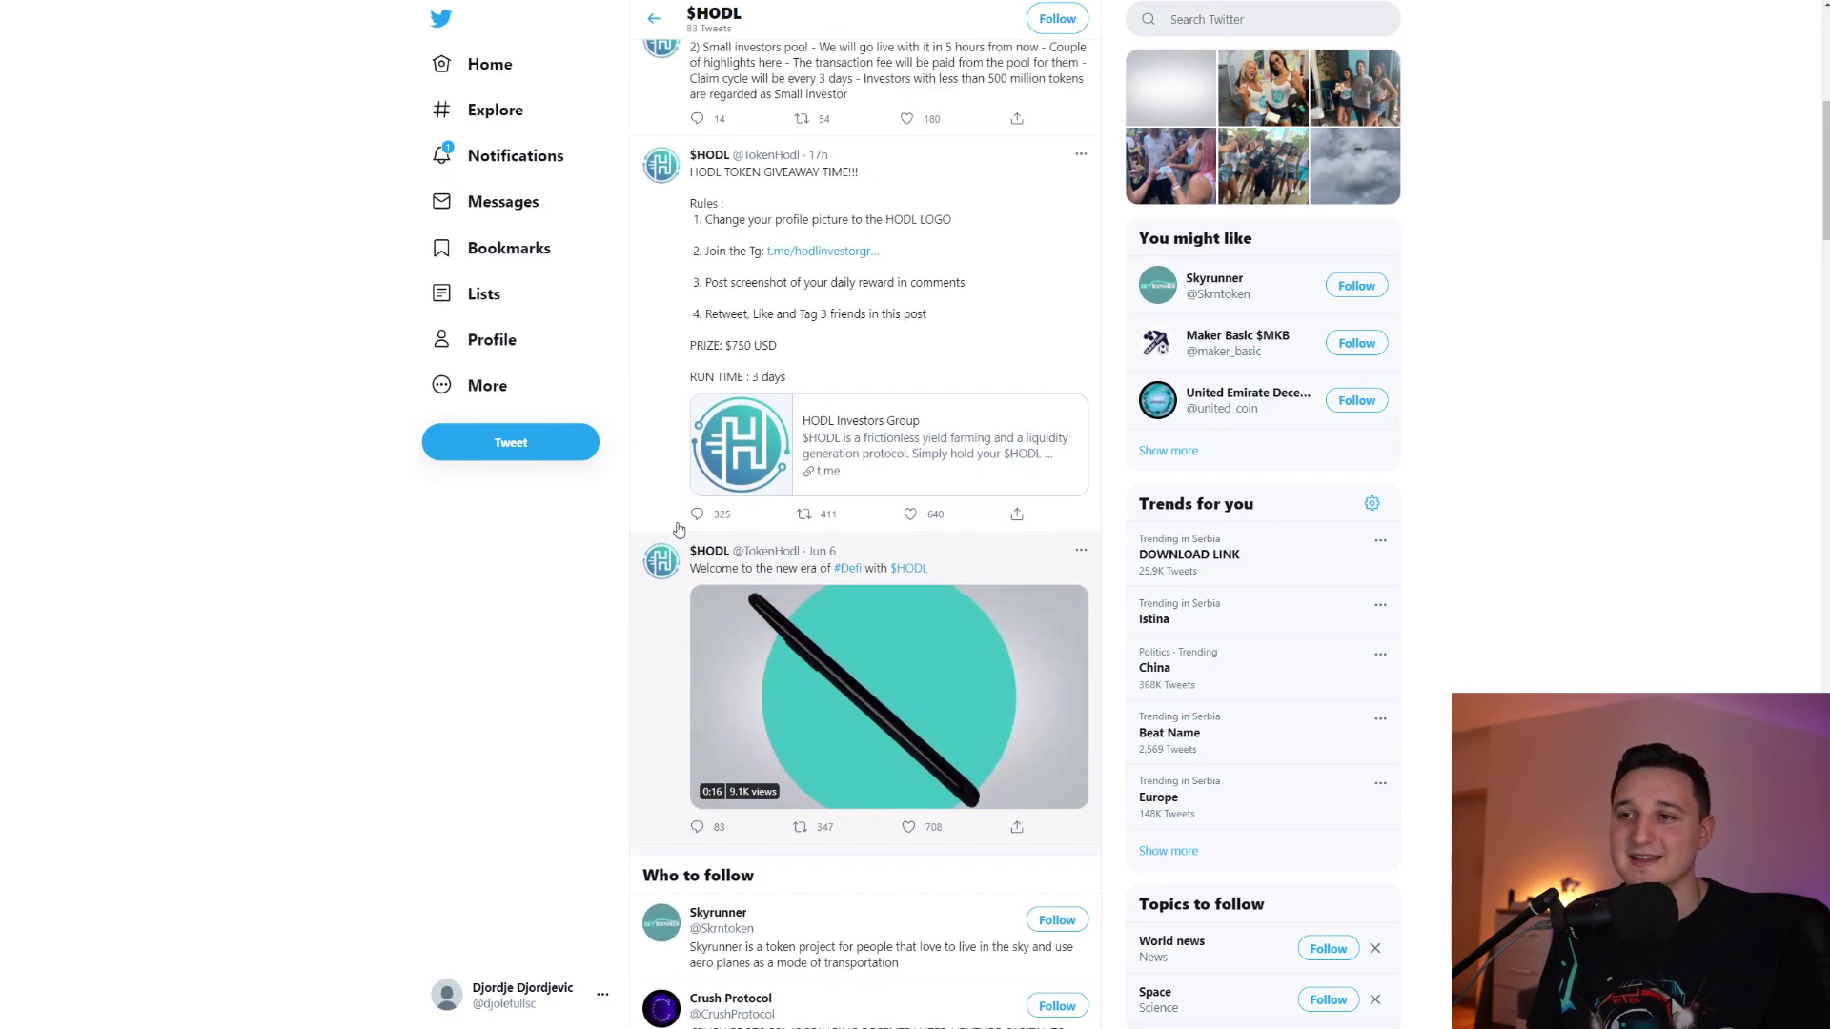
scroll(679, 529, up, 2)
scroll(637, 517, up, 1)
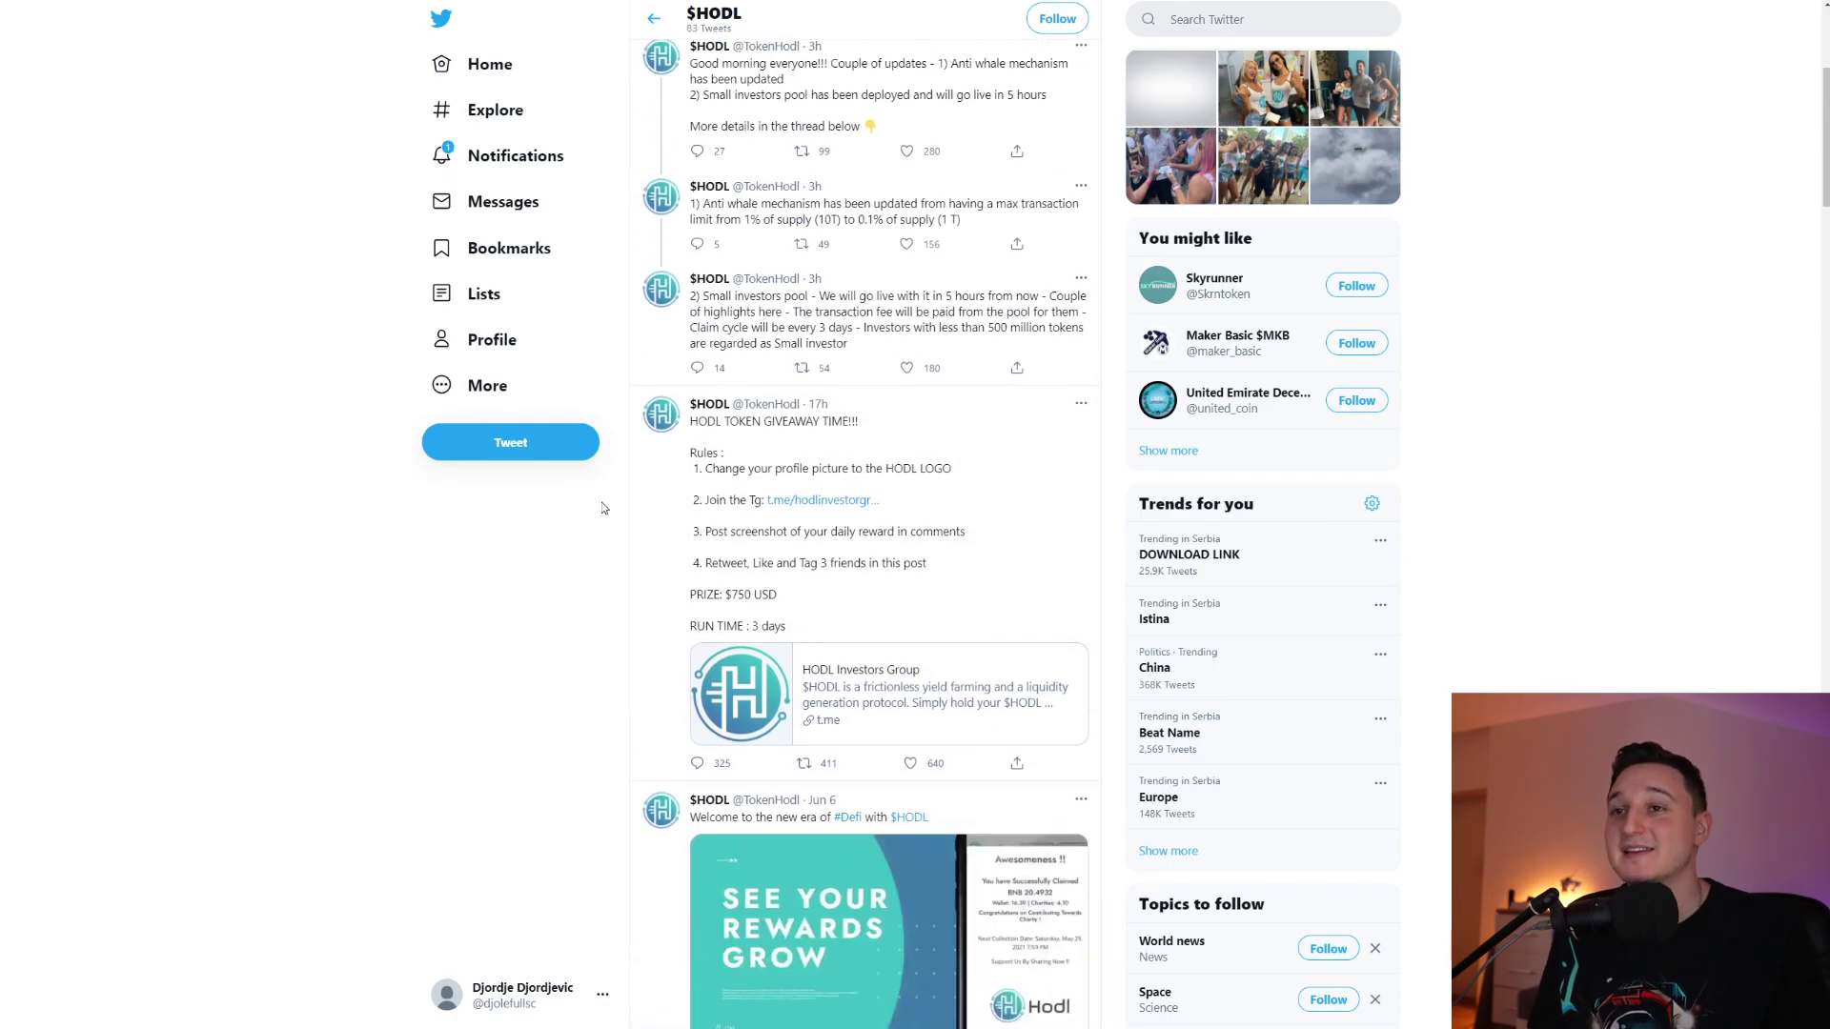
scroll(670, 616, up, 1)
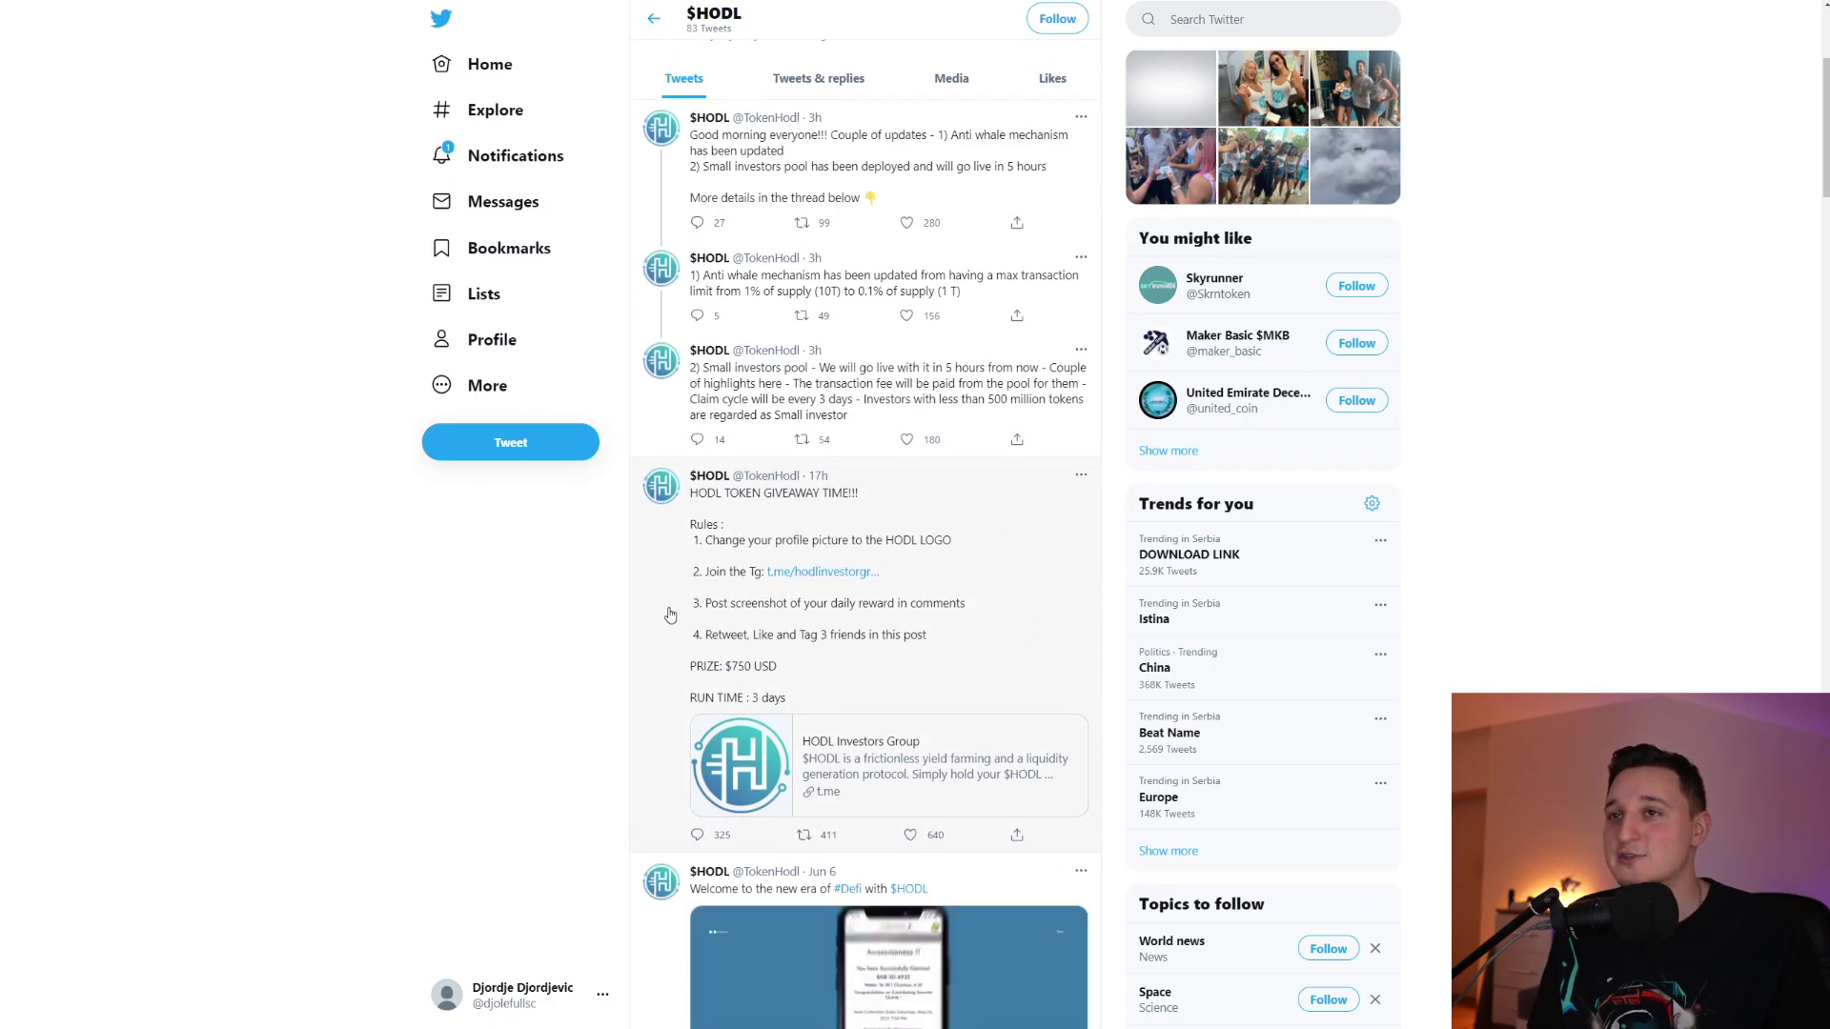
scroll(794, 465, up, 2)
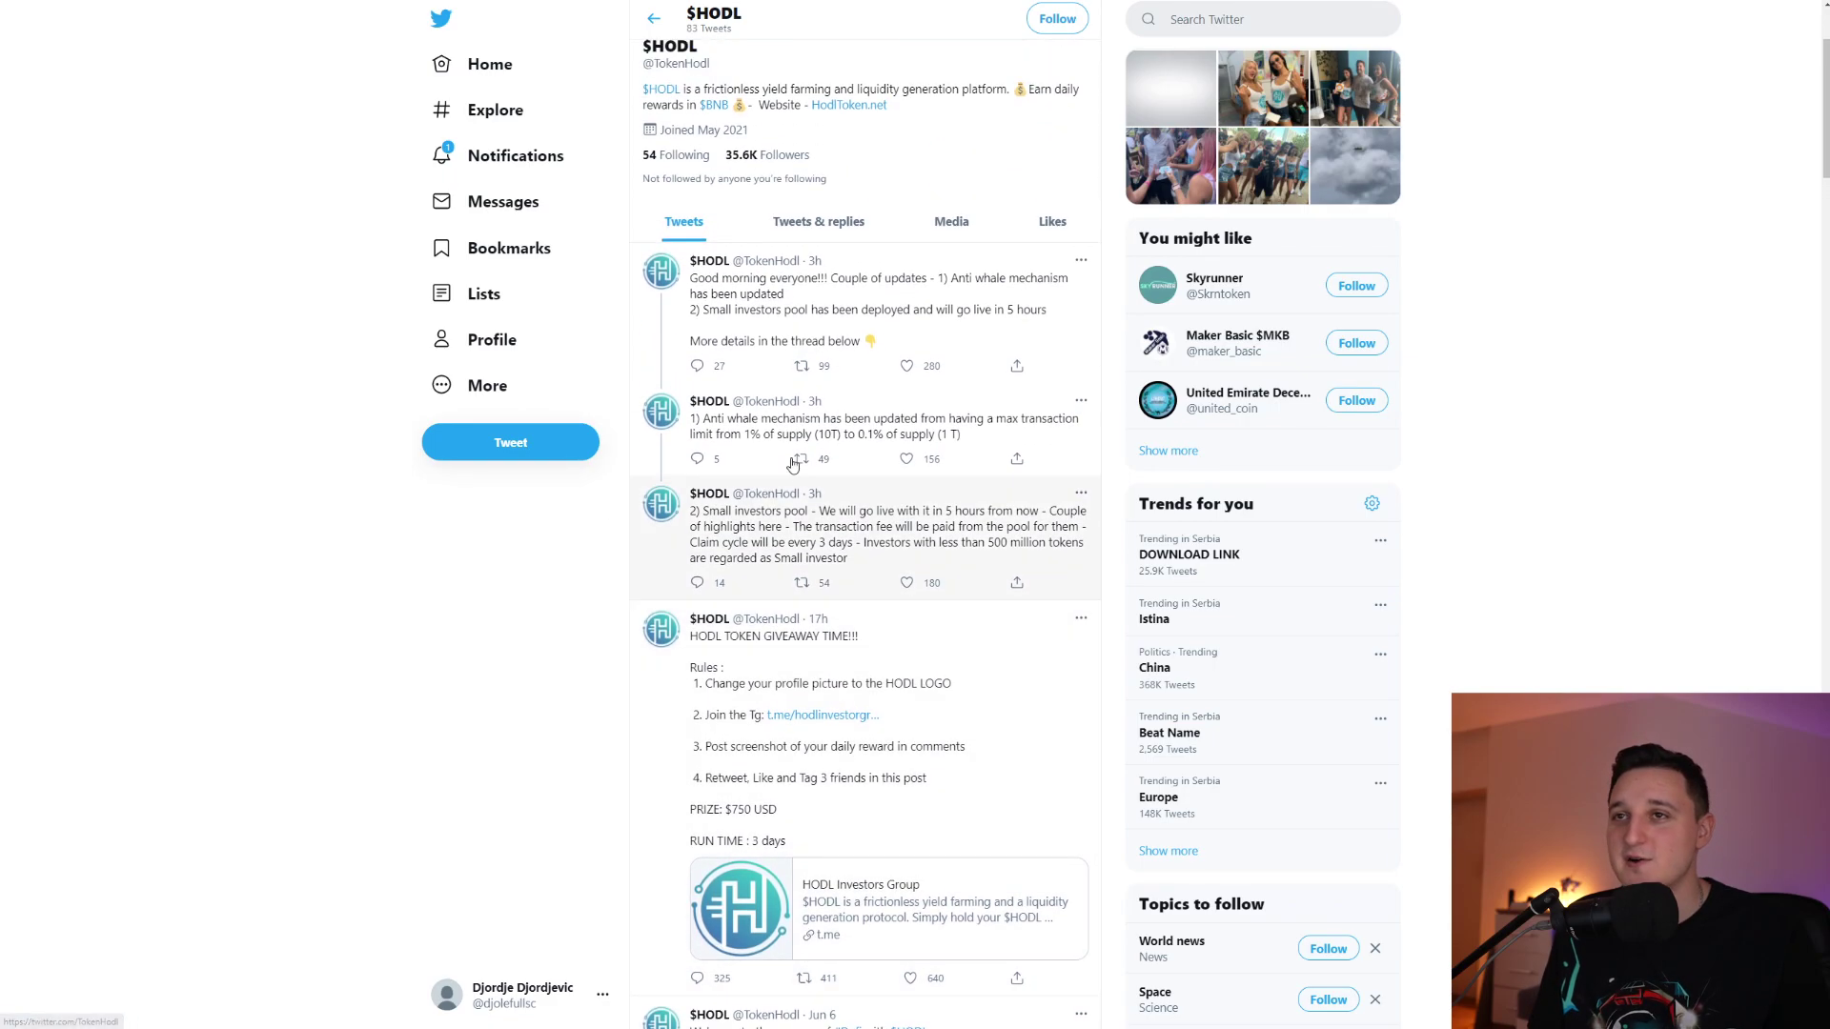
- Read the good-morning update thread, go back to the $HODL profile, then switch to the AMA notes
click(870, 293)
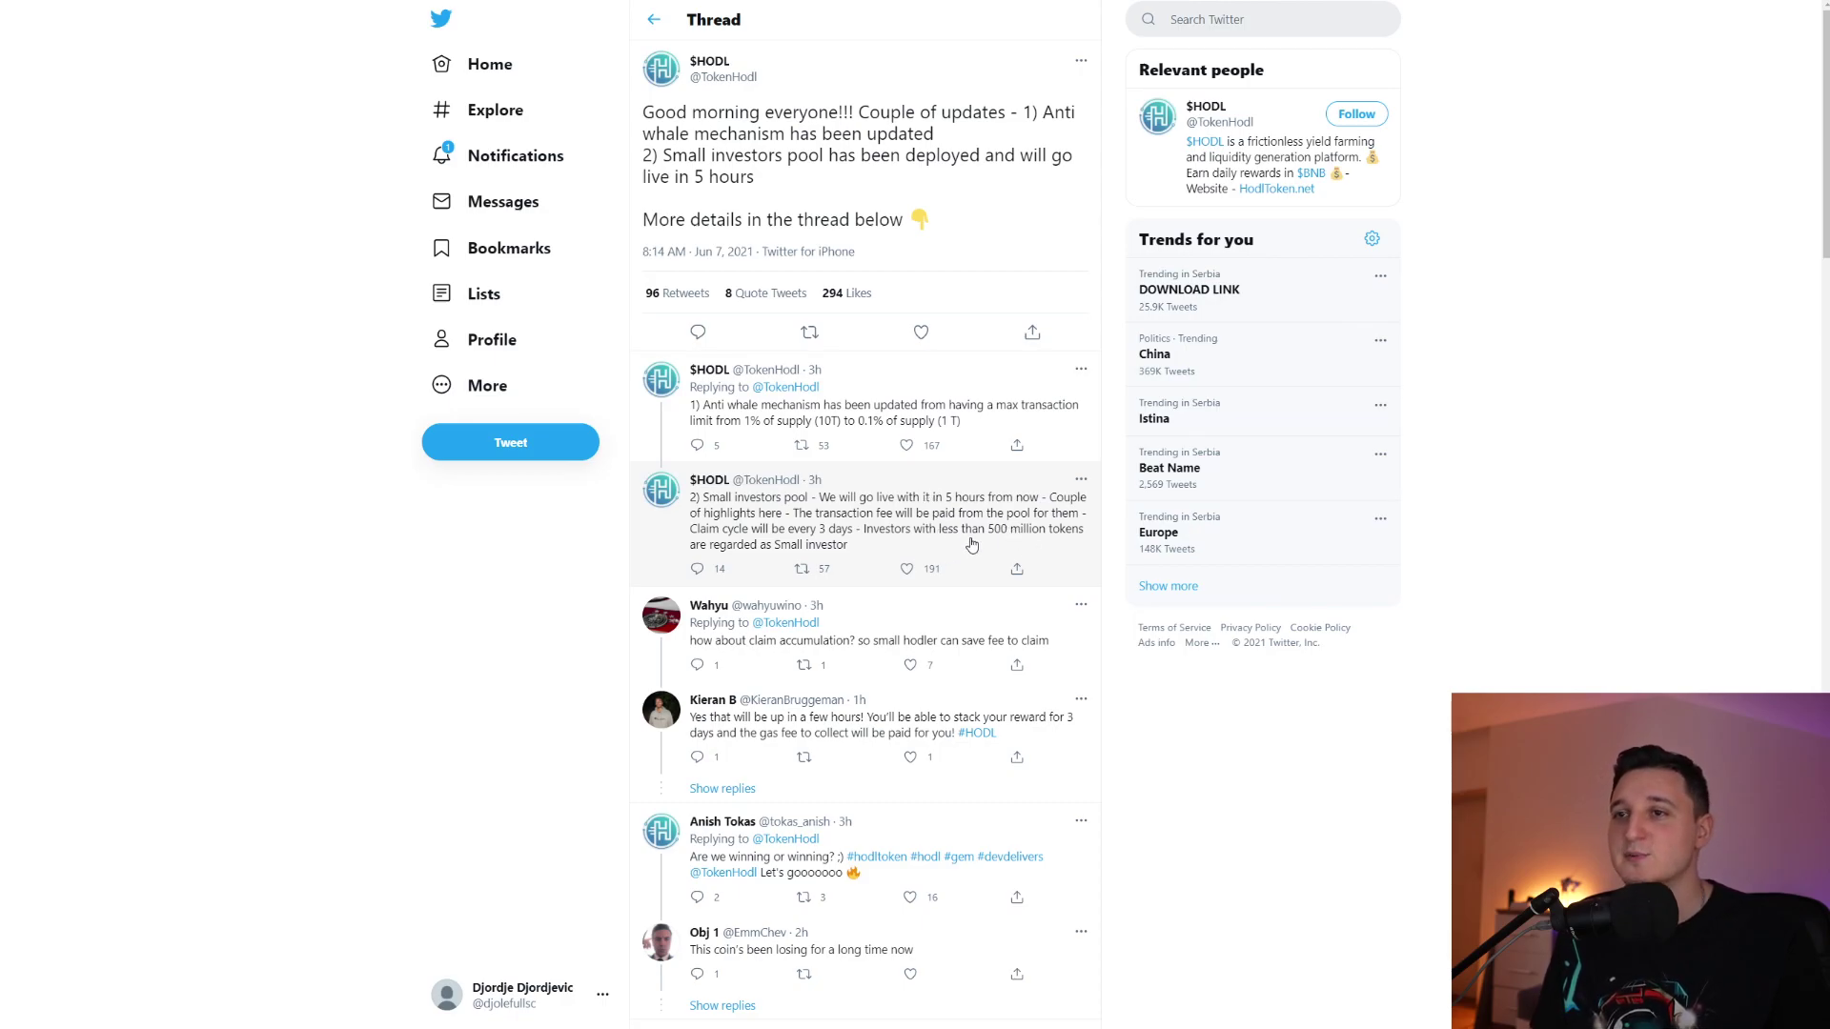
click(657, 21)
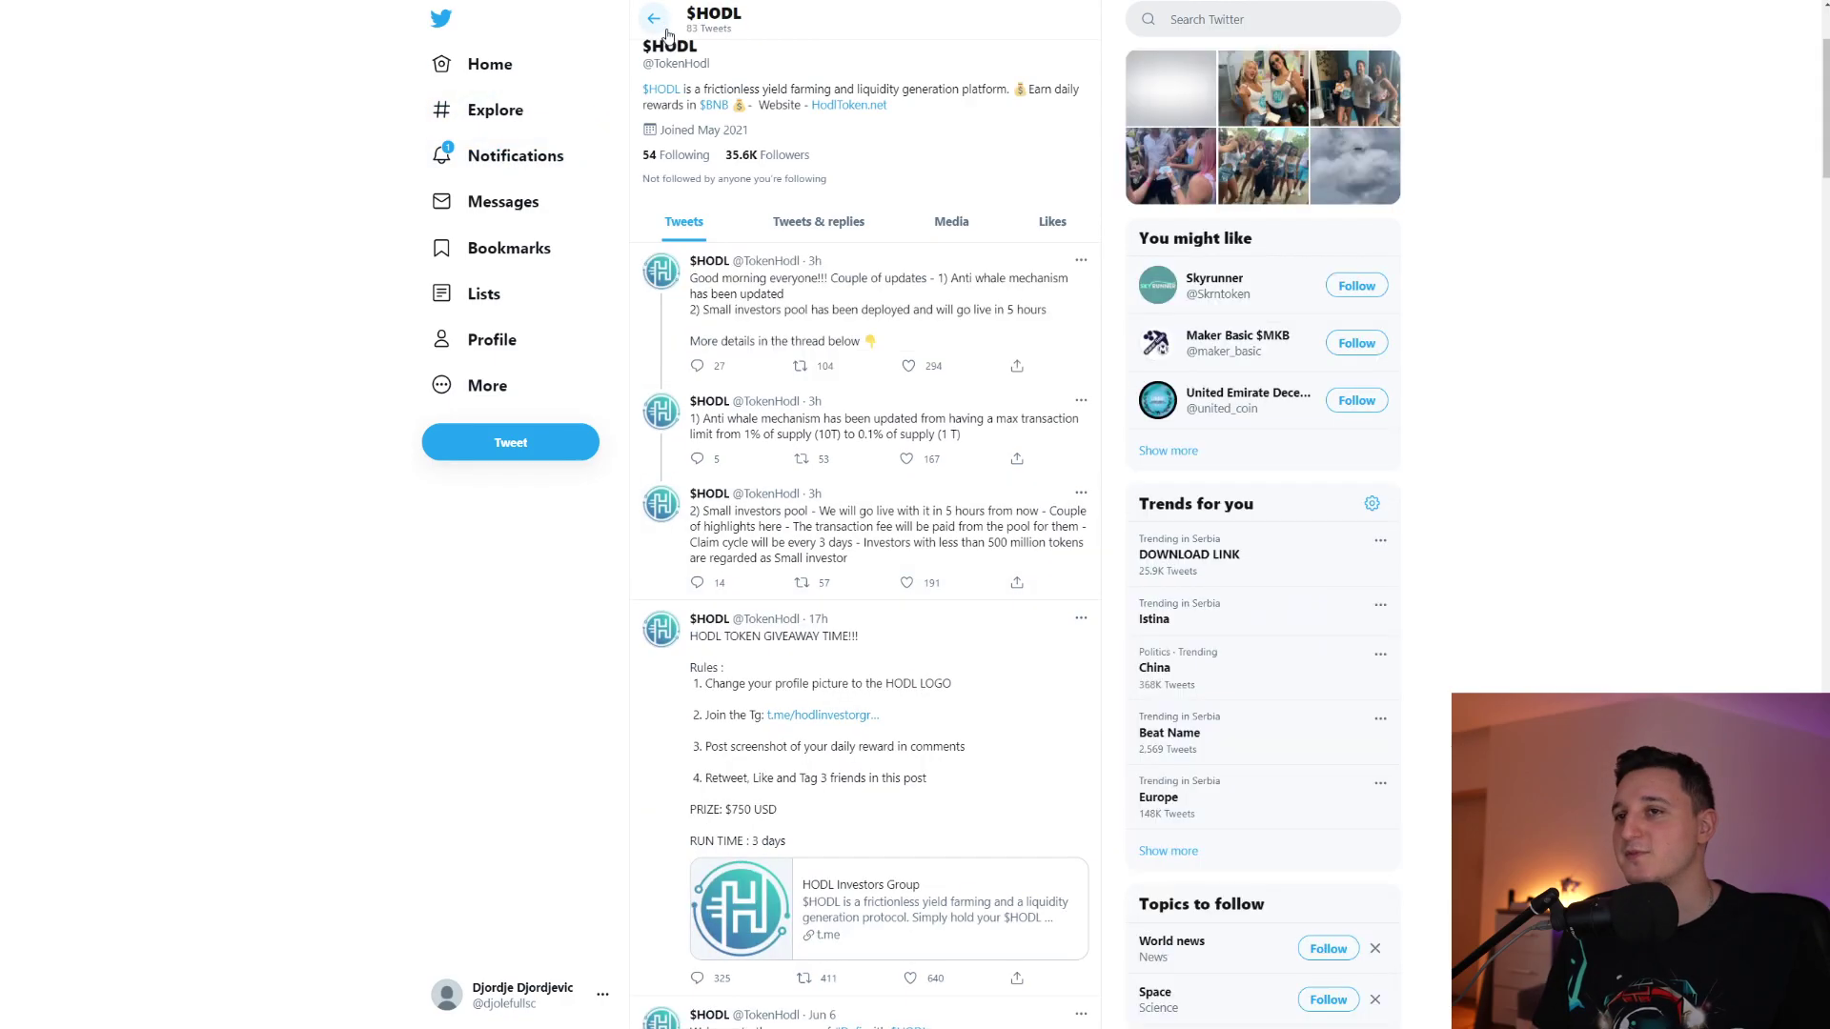
scroll(1028, 382, up, 2)
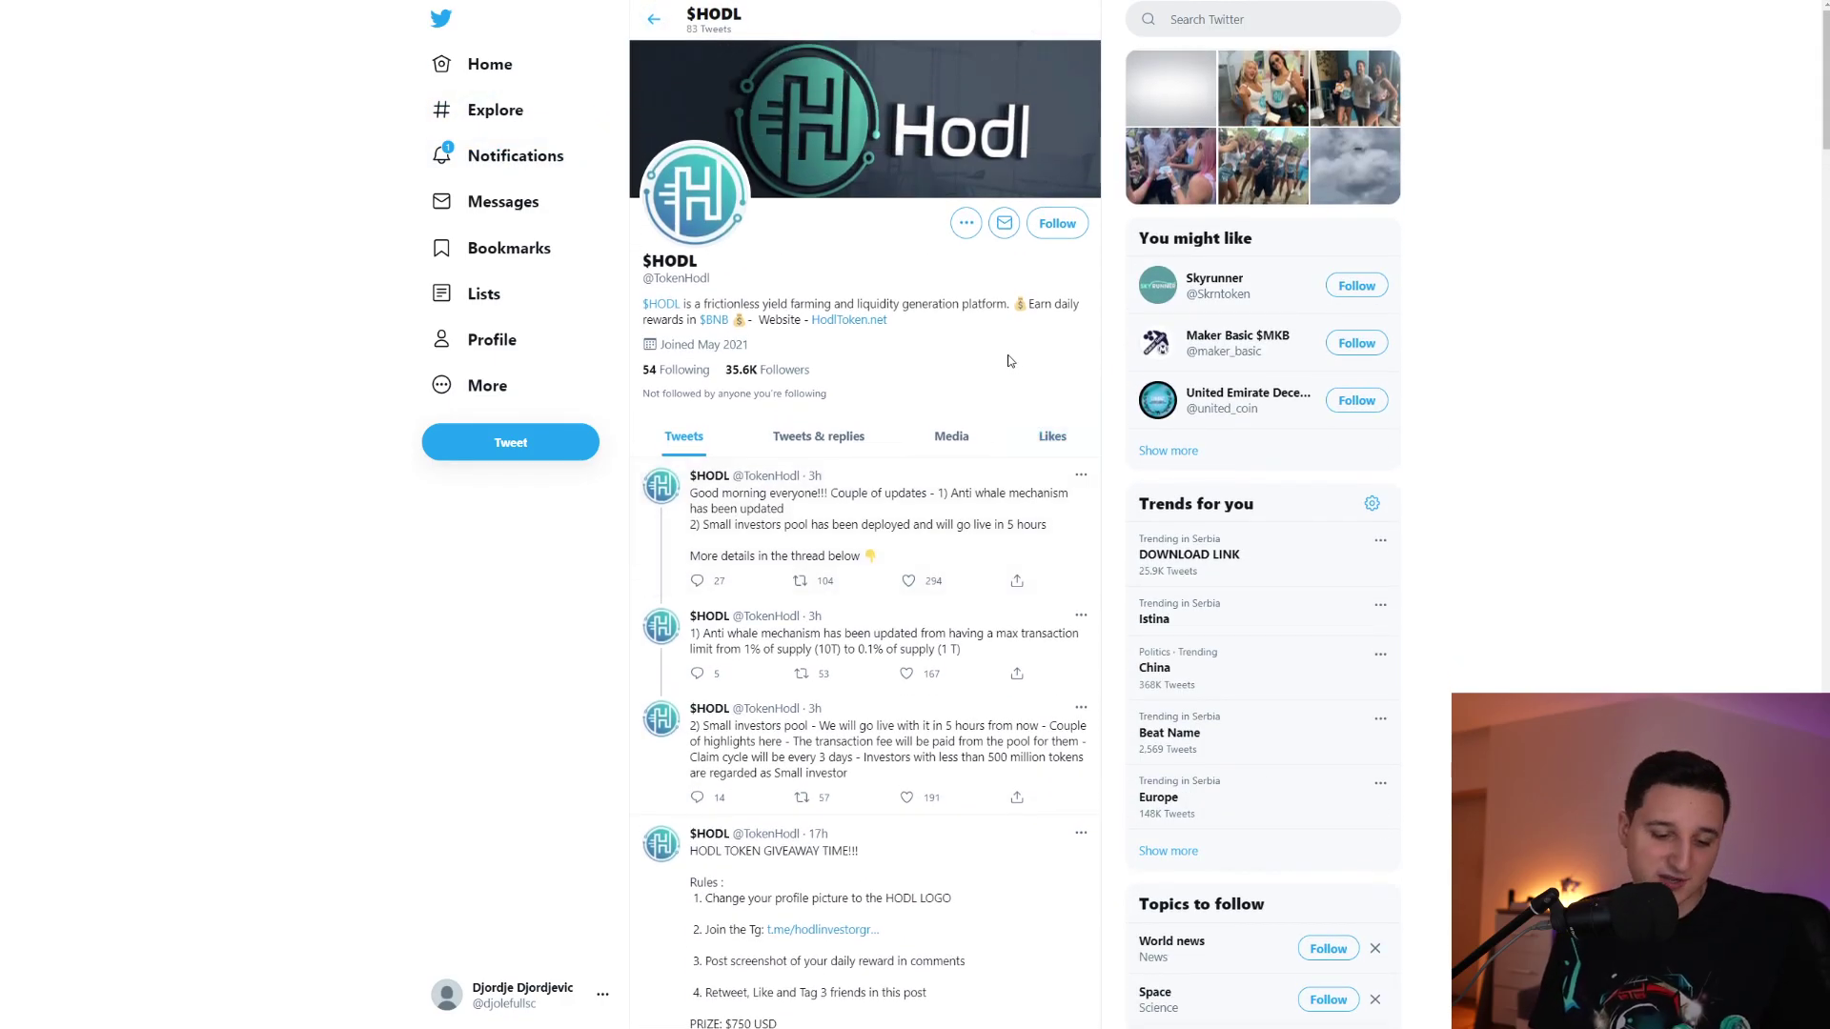
key(ctrl+Tab)
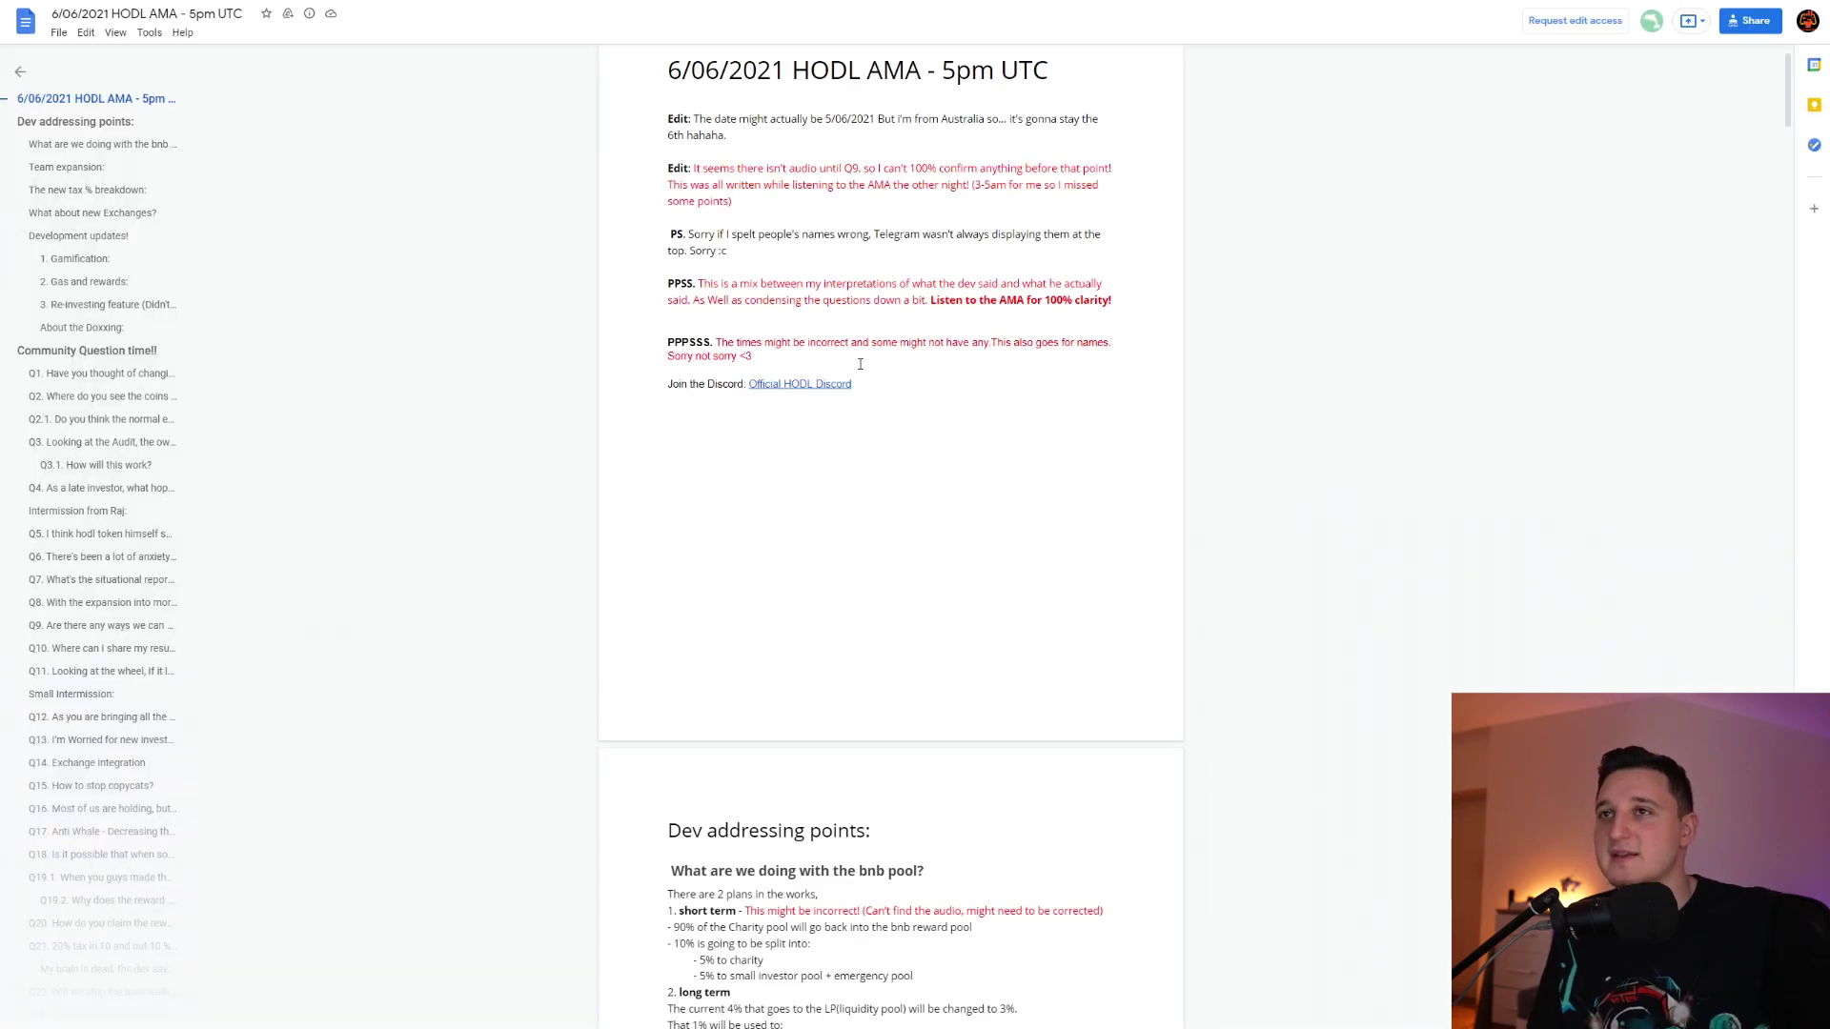
scroll(859, 364, up, 1)
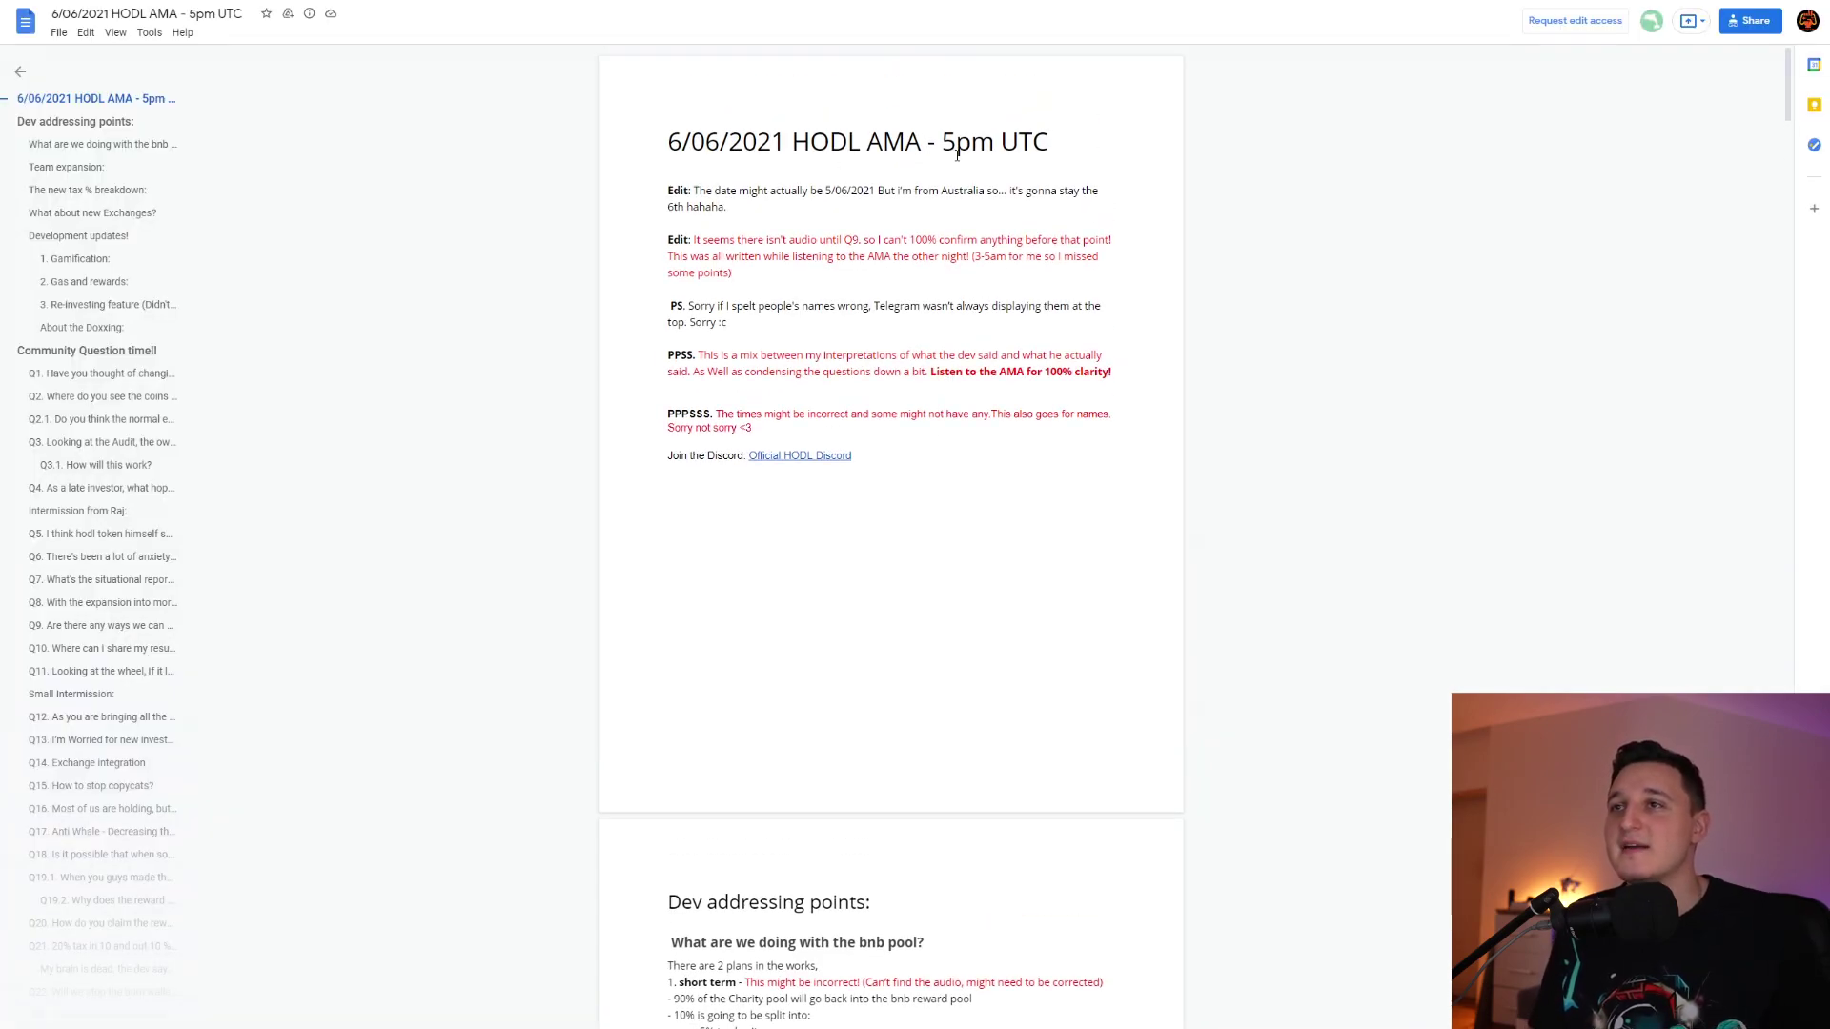
scroll(1318, 511, down, 3)
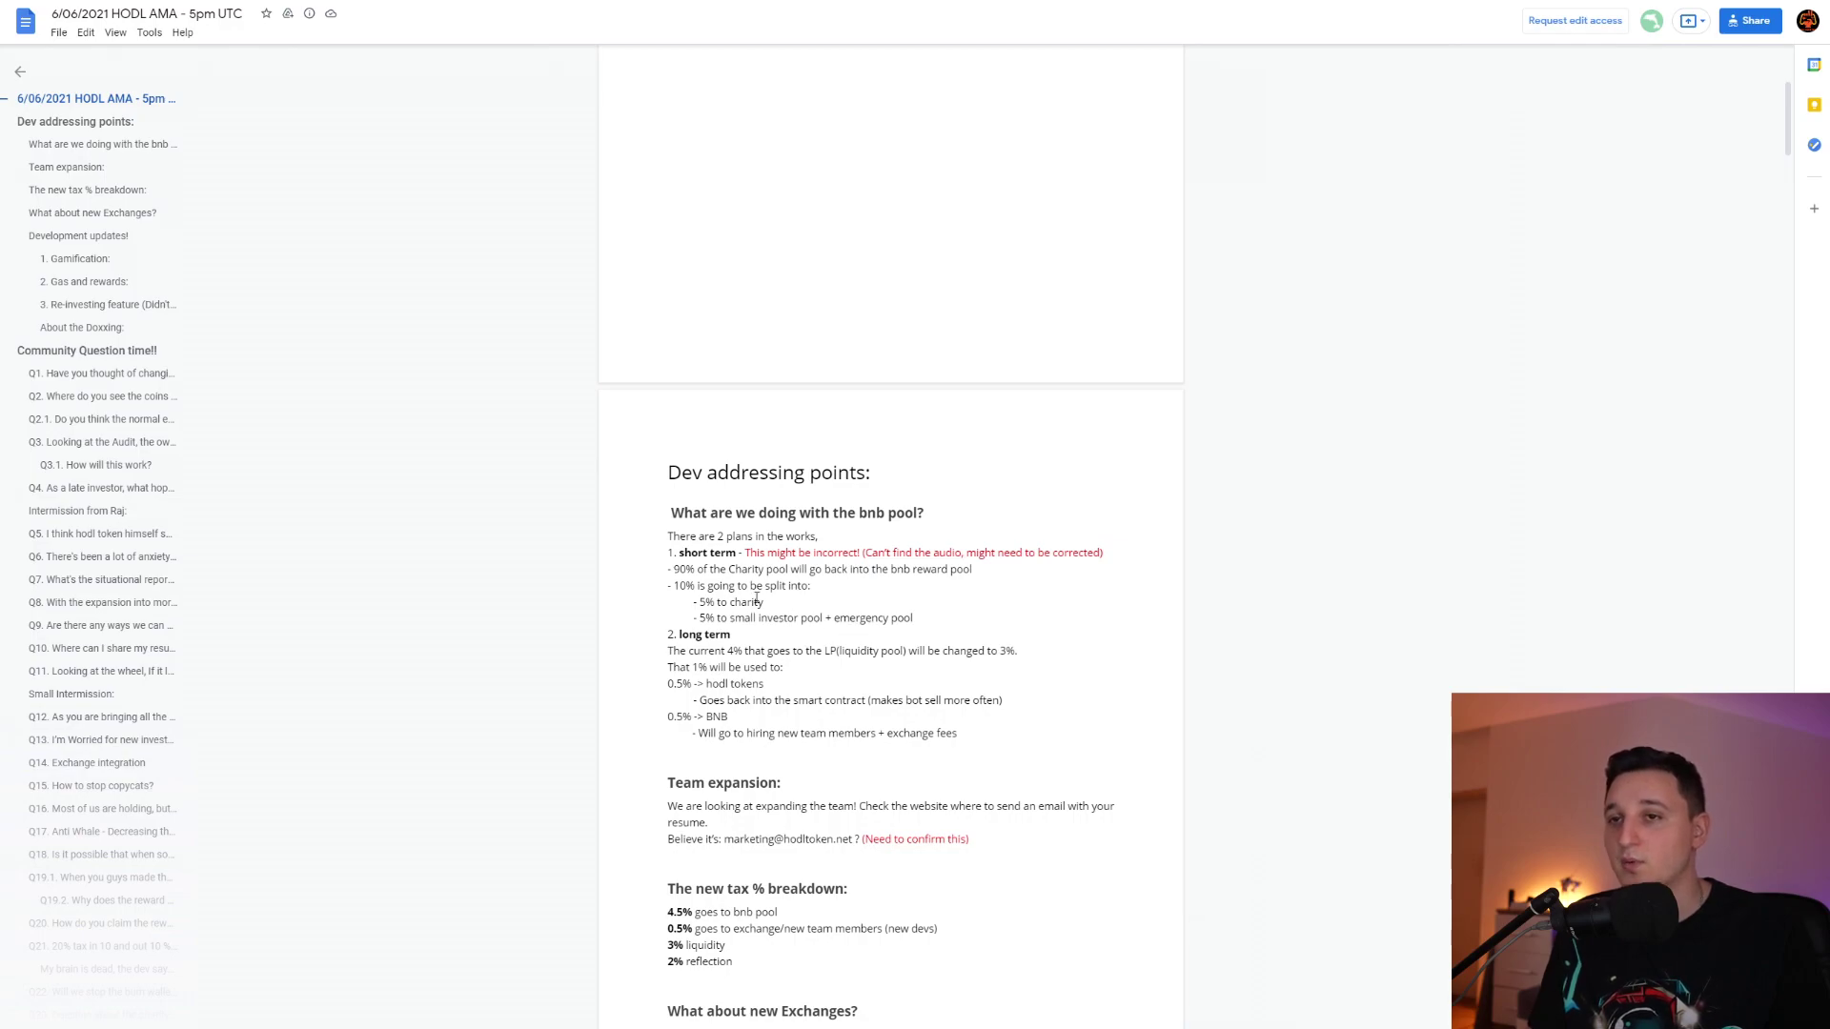
scroll(701, 556, down, 2)
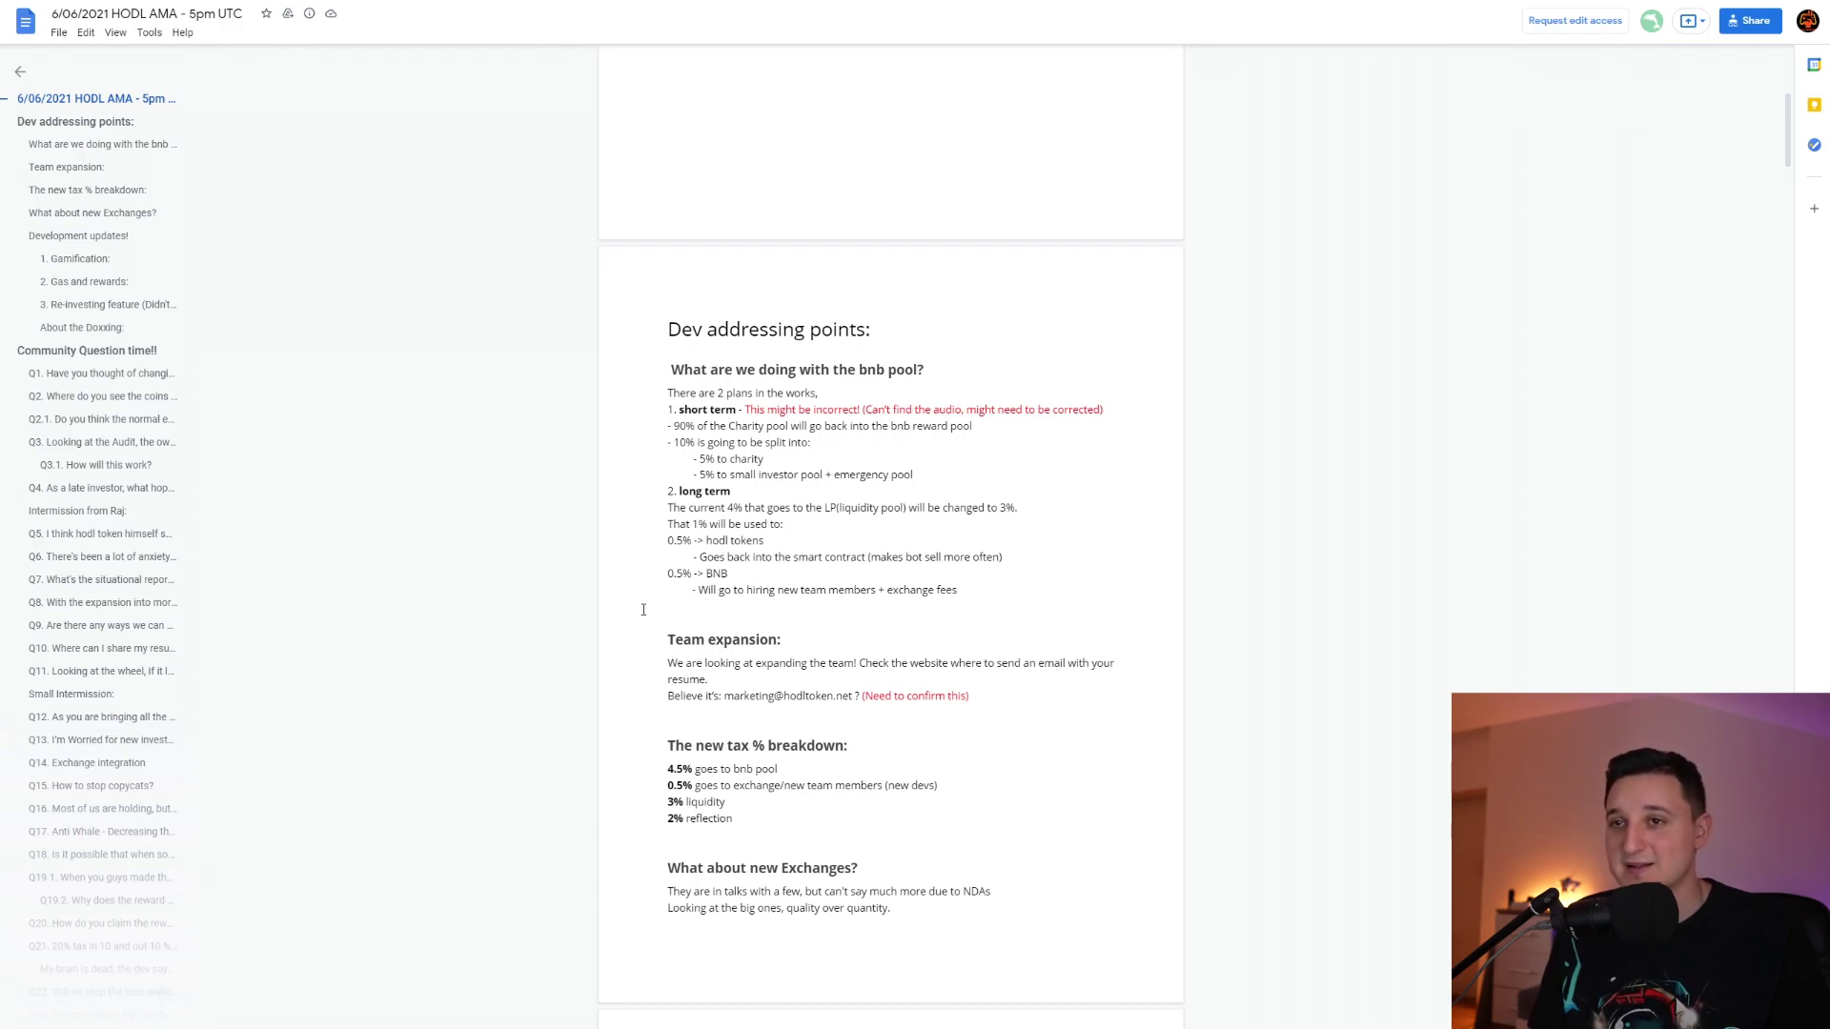
scroll(642, 610, down, 1)
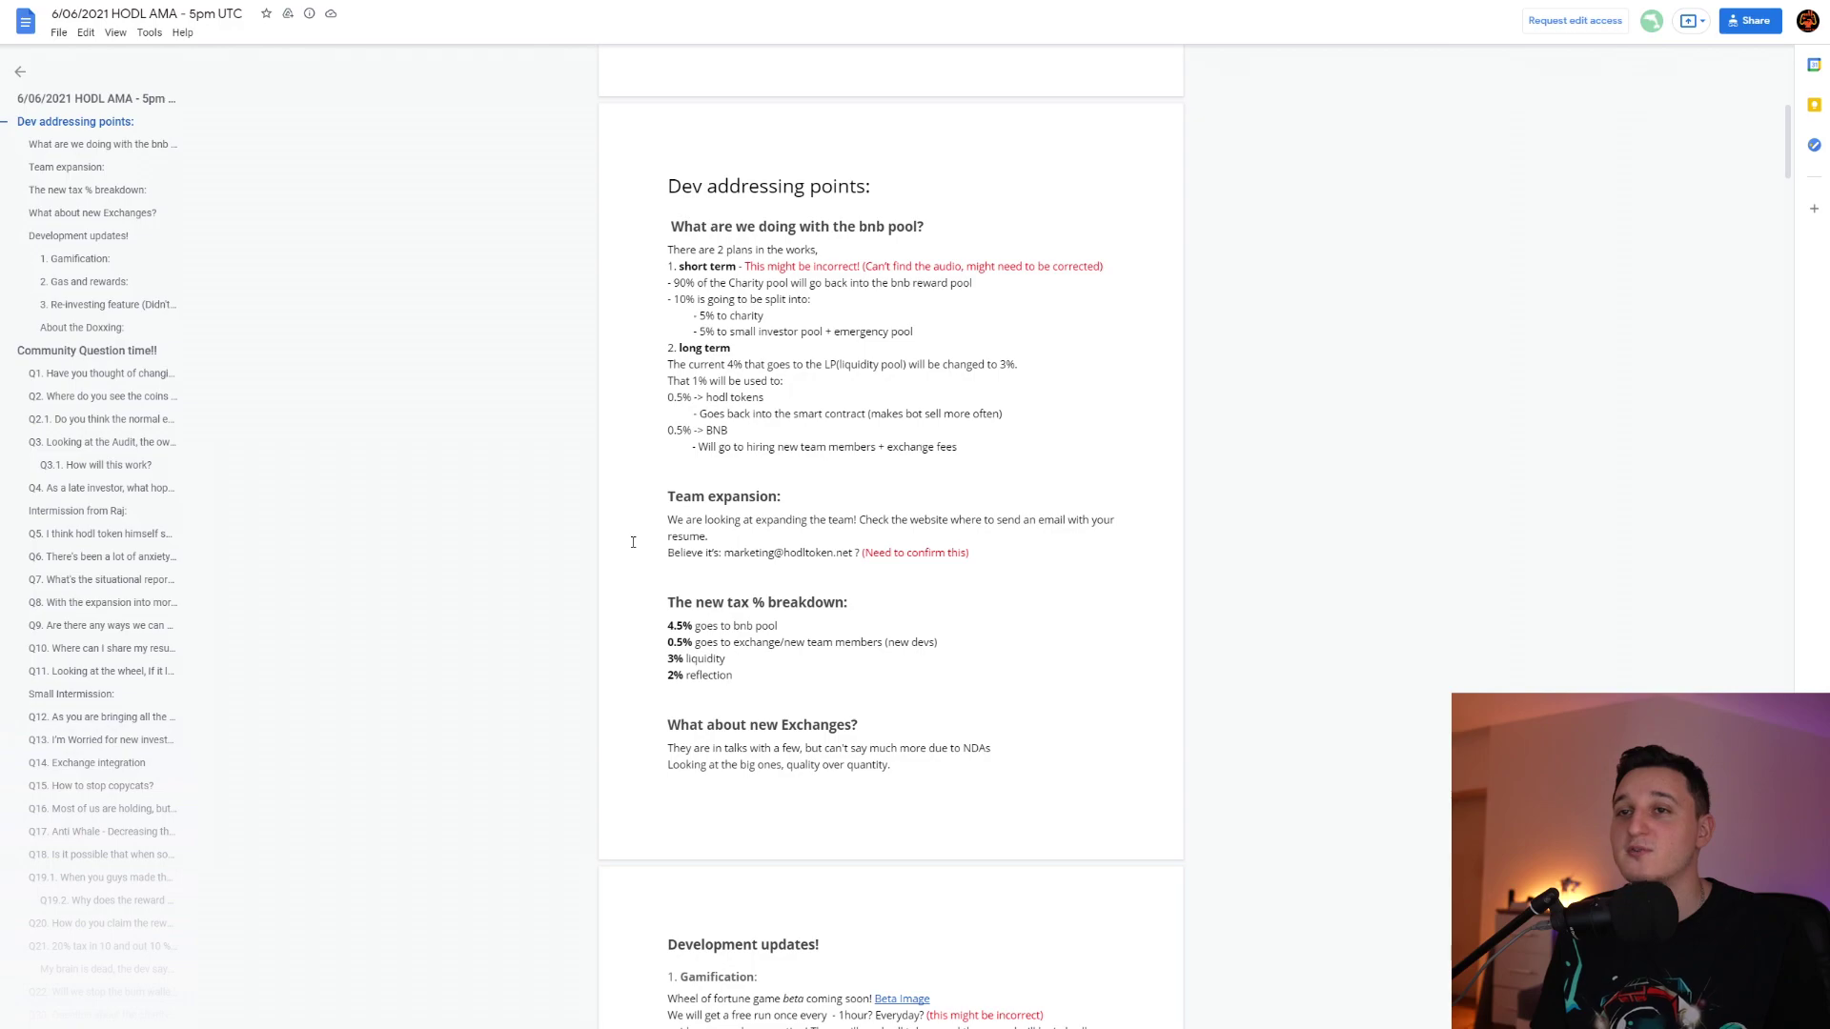
- Highlight the Team expansion paragraph under Dev addressing points, then clear the highlight
drag(816, 522, 667, 497)
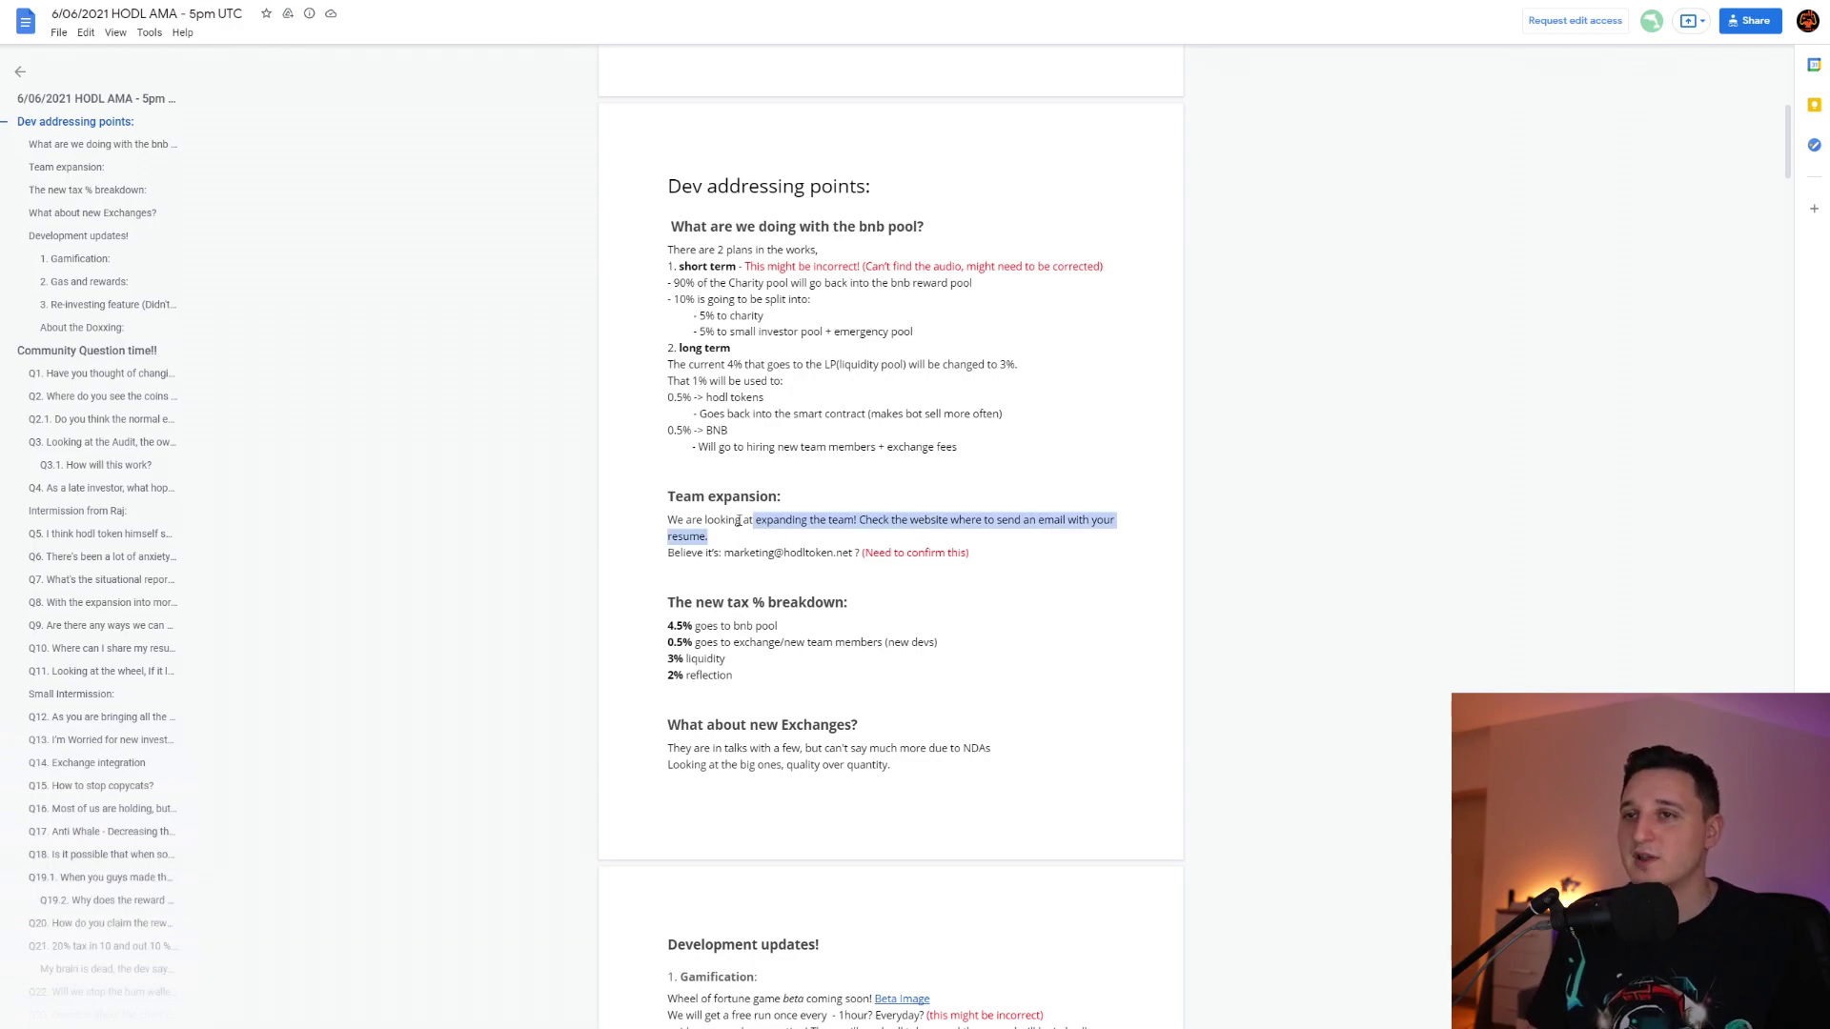
click(1141, 615)
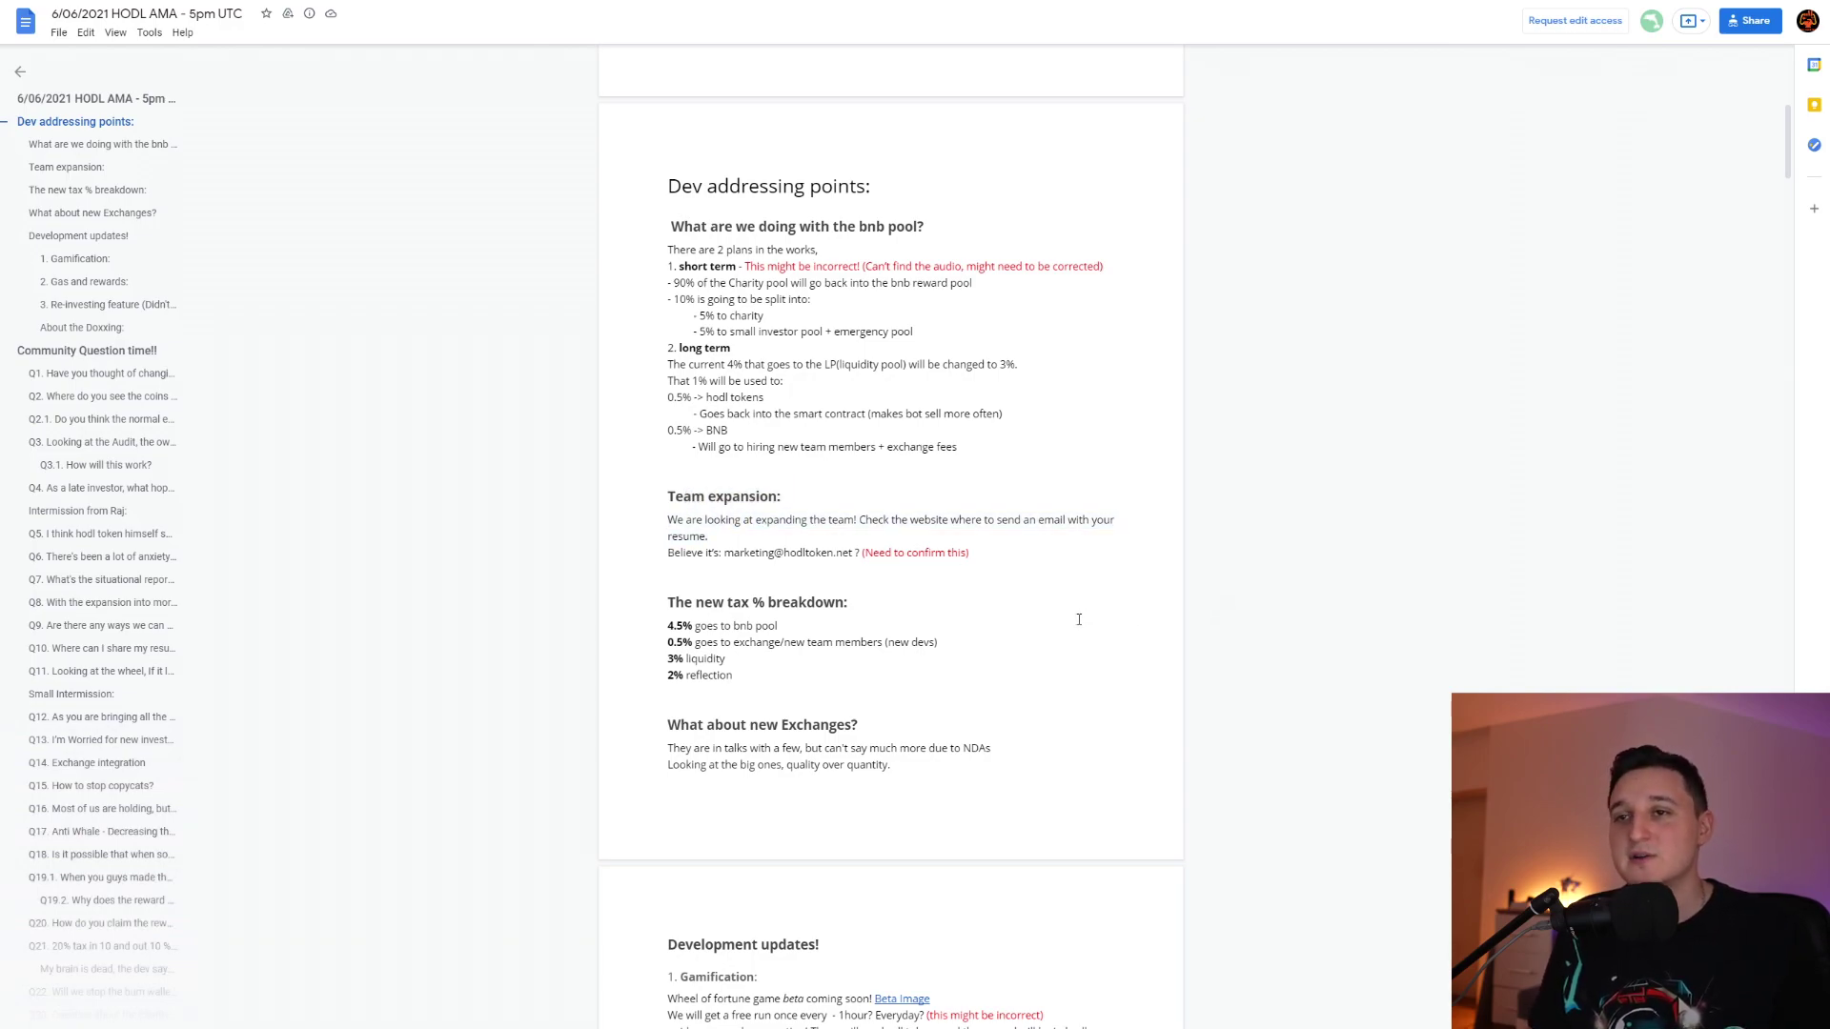
scroll(798, 613, down, 1)
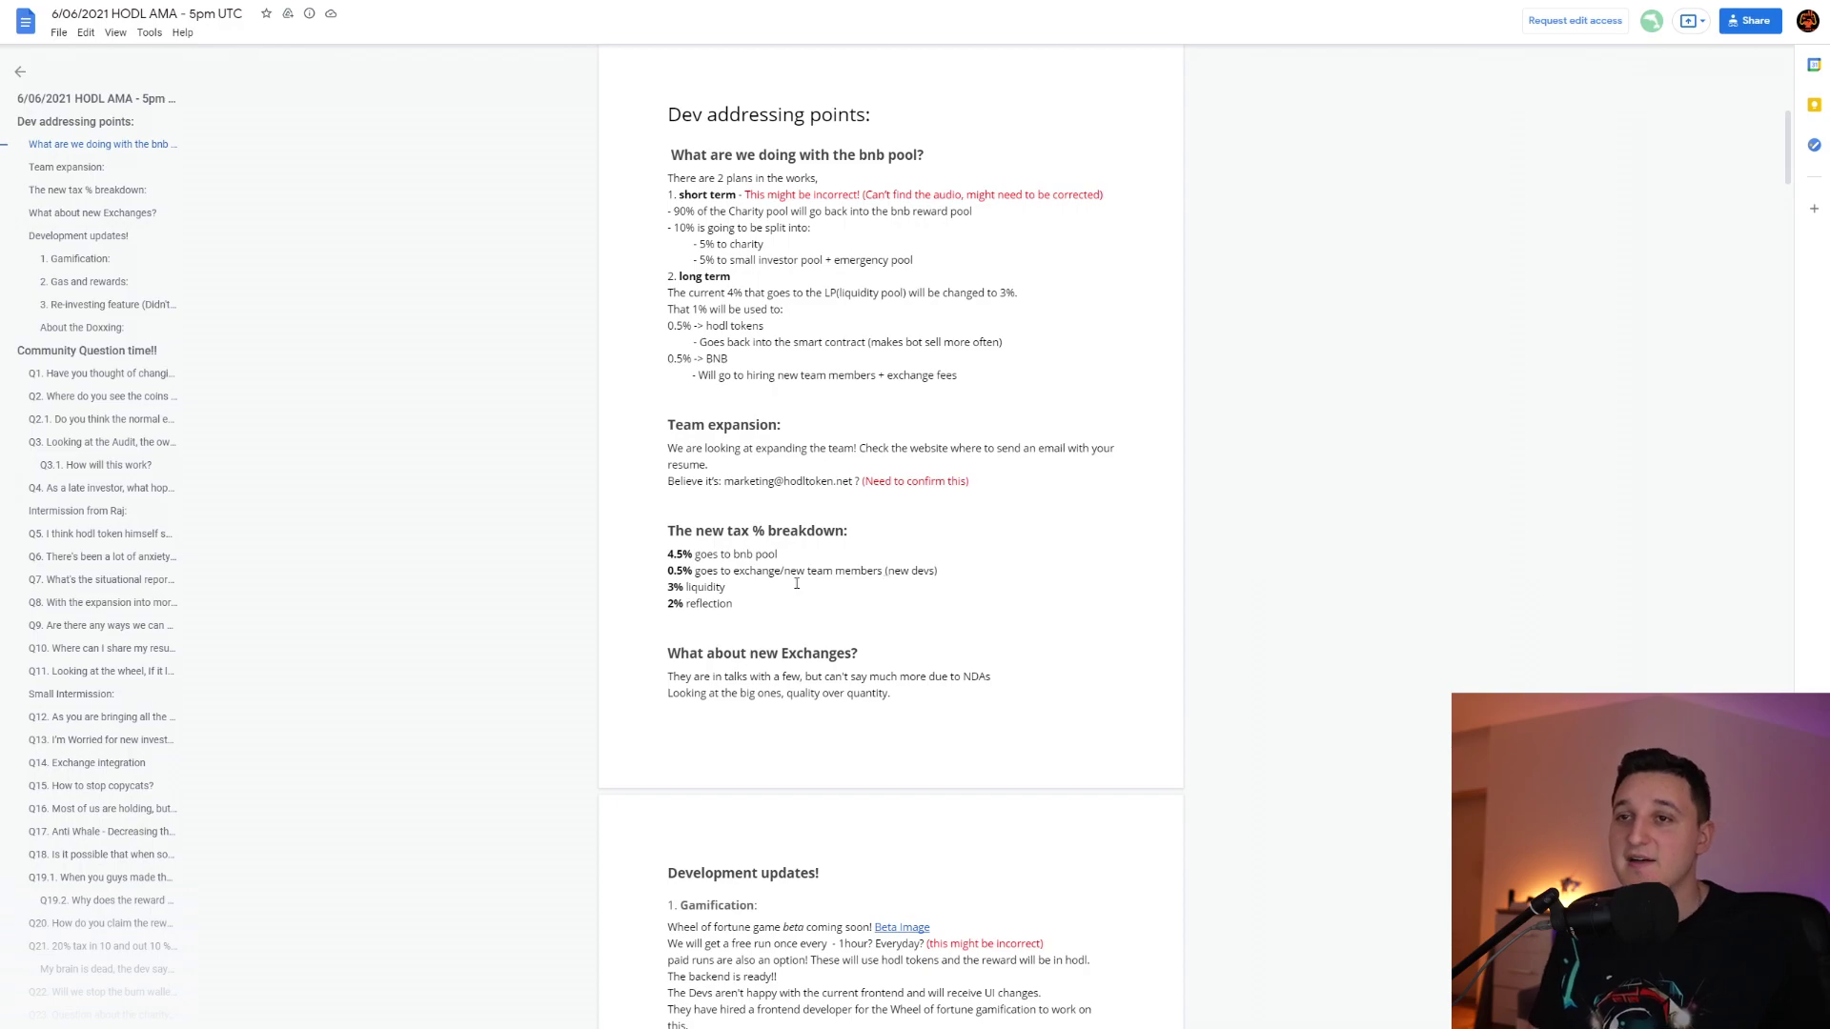
- Highlight the liquidity and reflection shares in the new tax breakdown
mouse_move(735, 587)
mouse_down()
mouse_move(687, 586)
mouse_move(754, 604)
mouse_move(683, 603)
mouse_up()
click(686, 604)
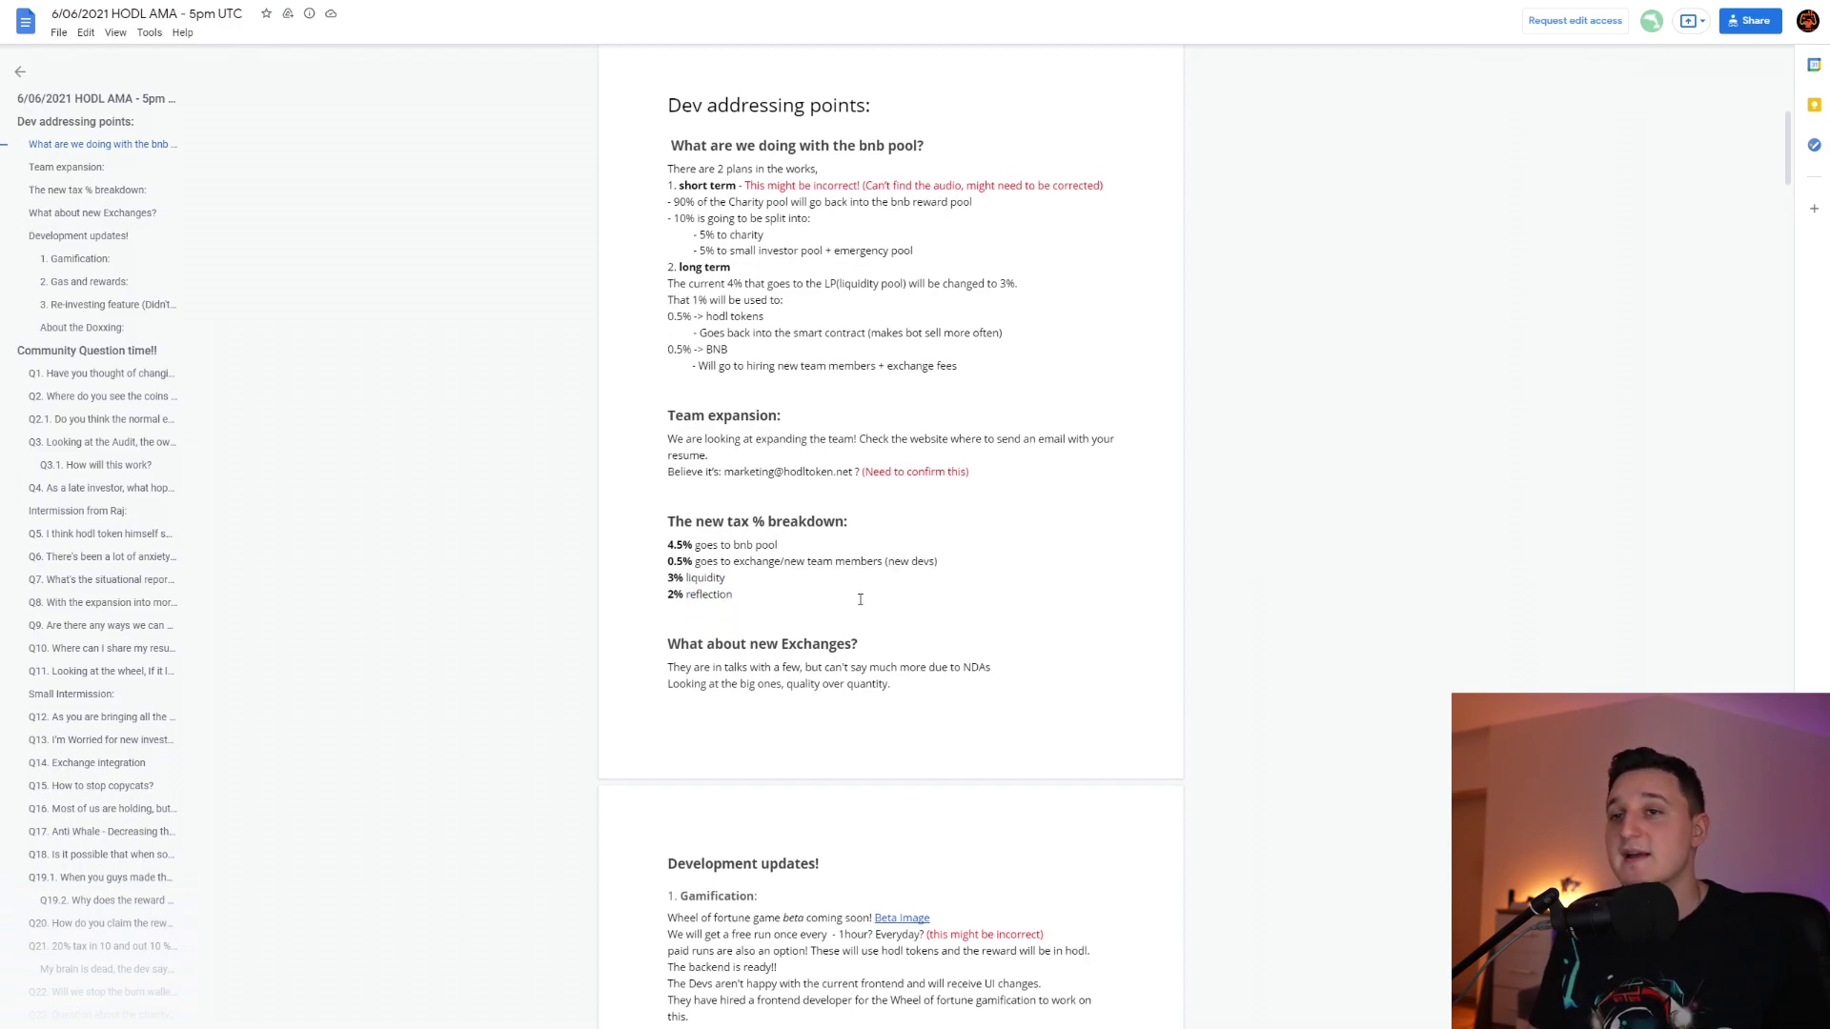
scroll(887, 587, down, 1)
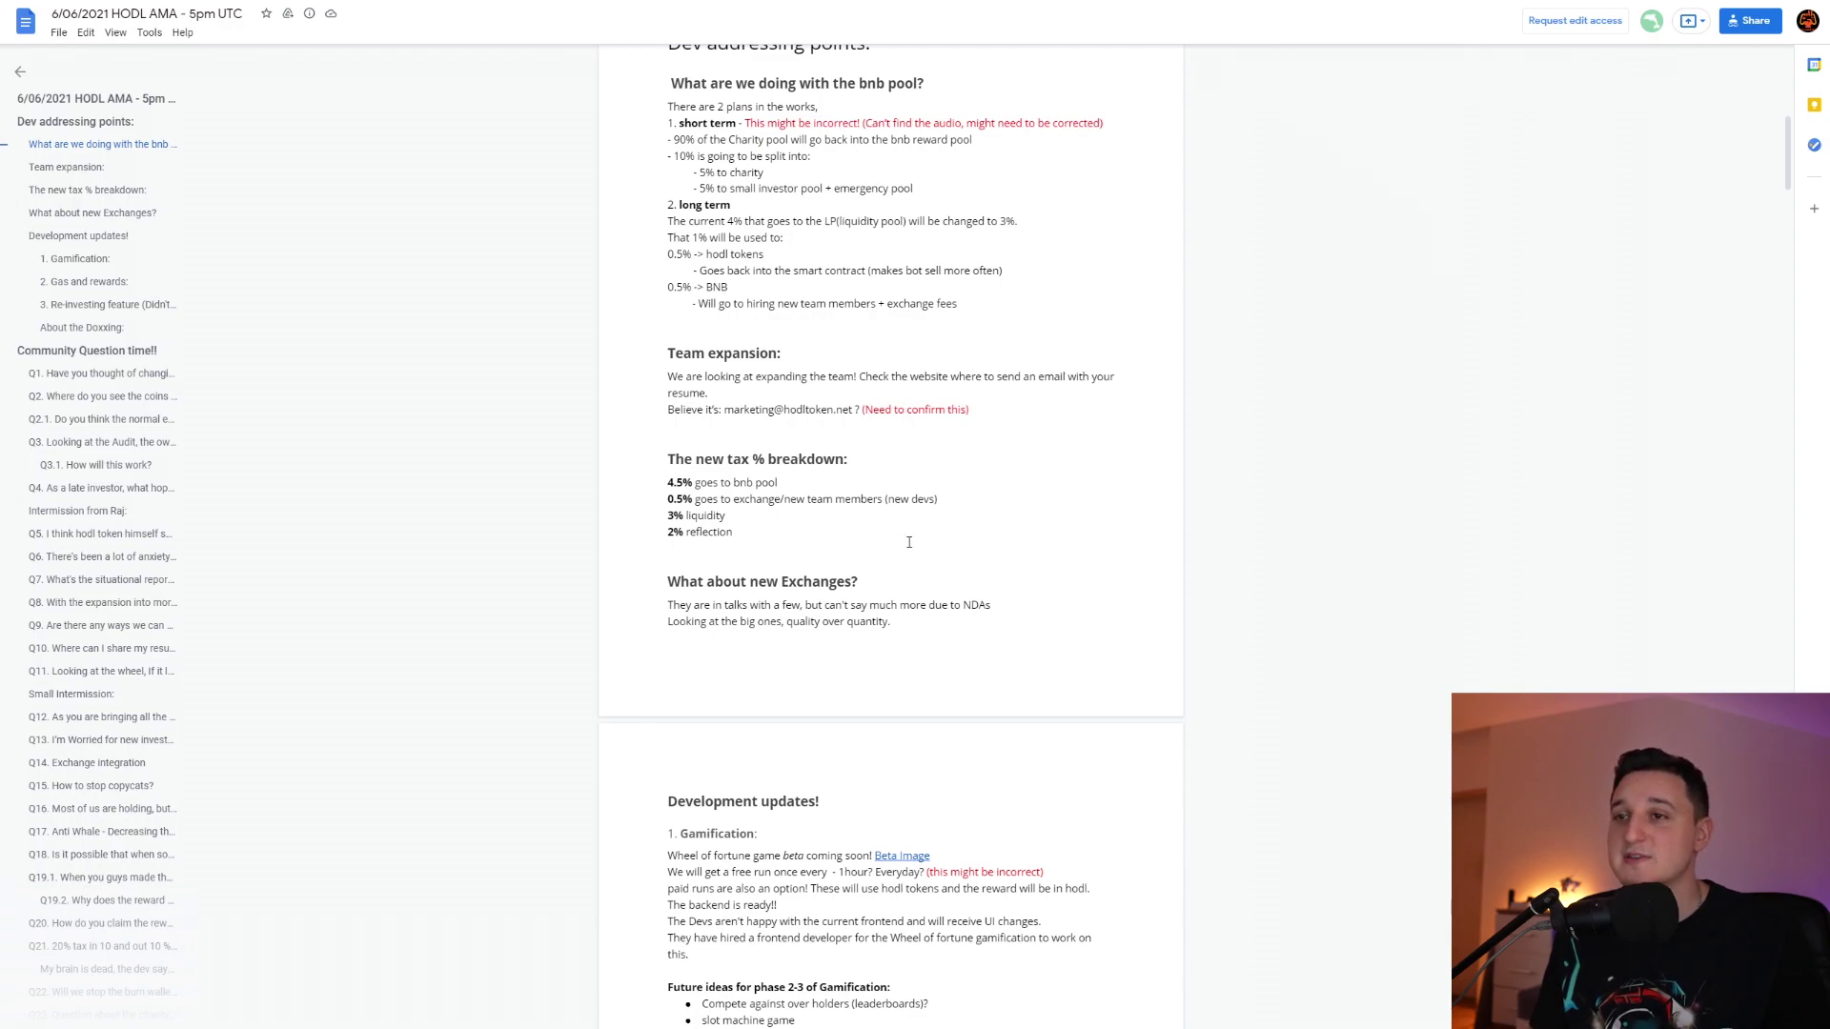
scroll(908, 542, down, 1)
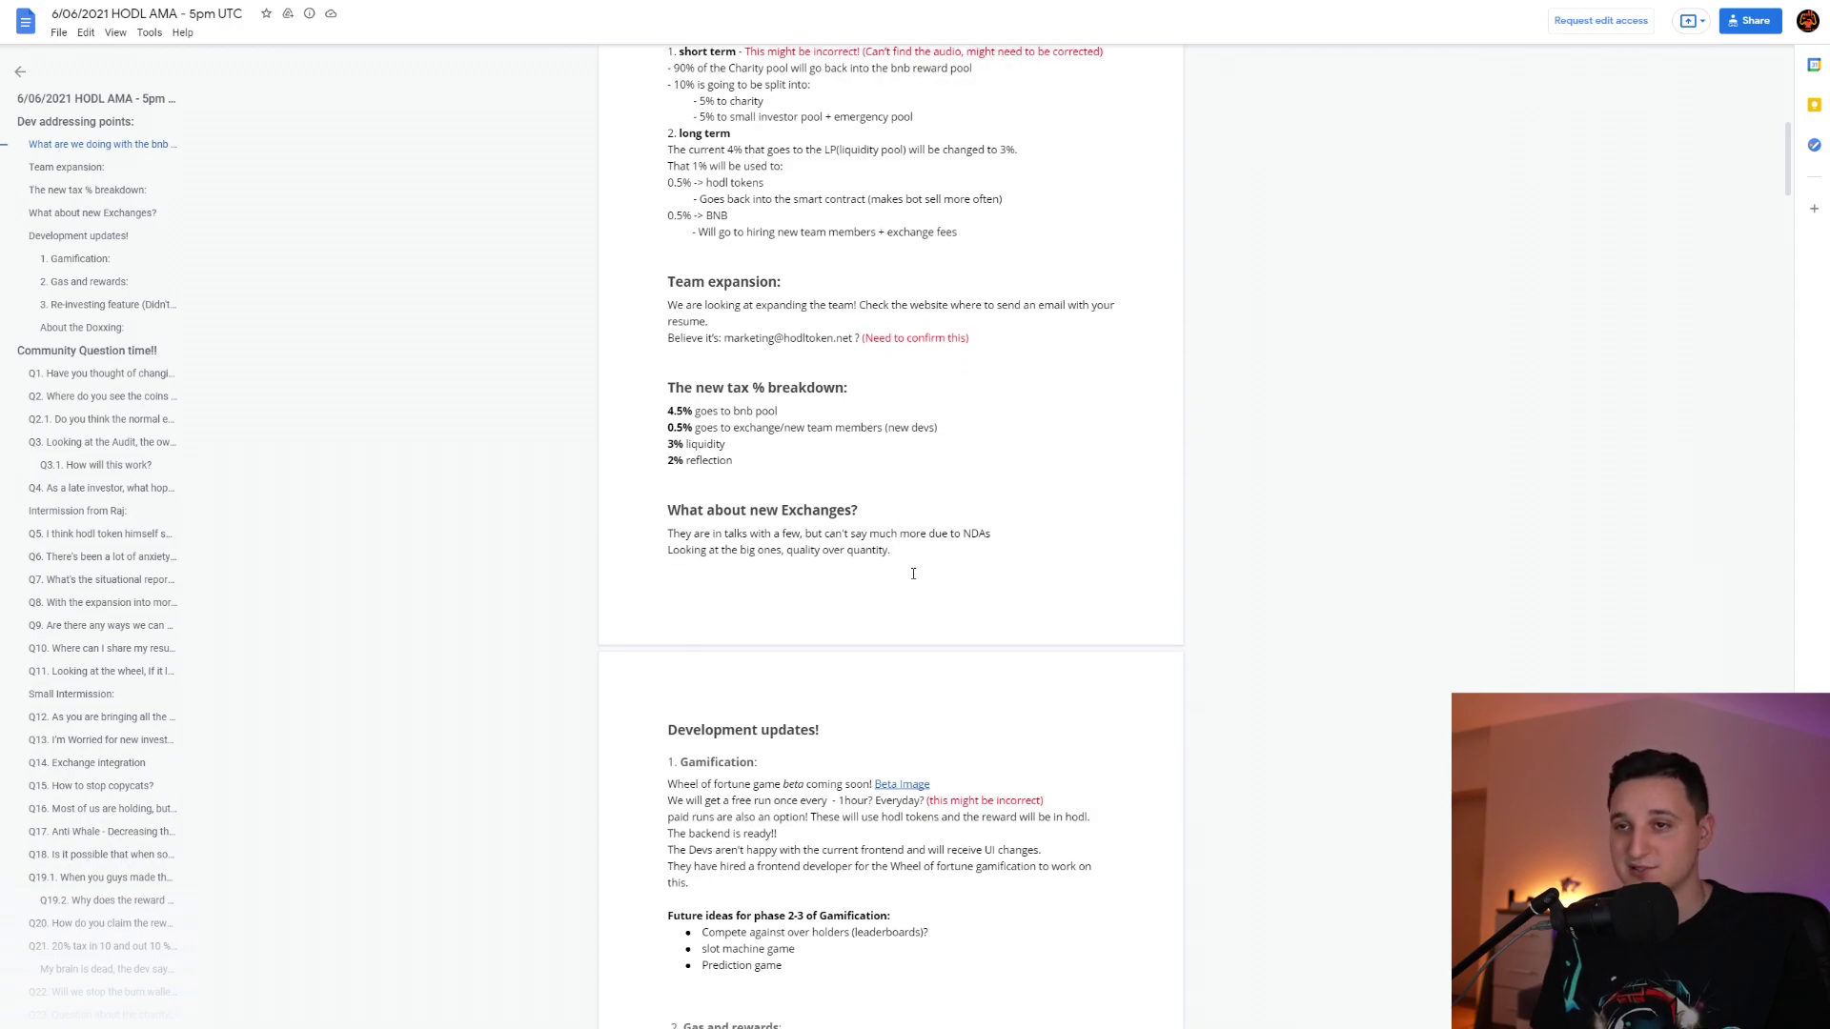
scroll(912, 573, down, 3)
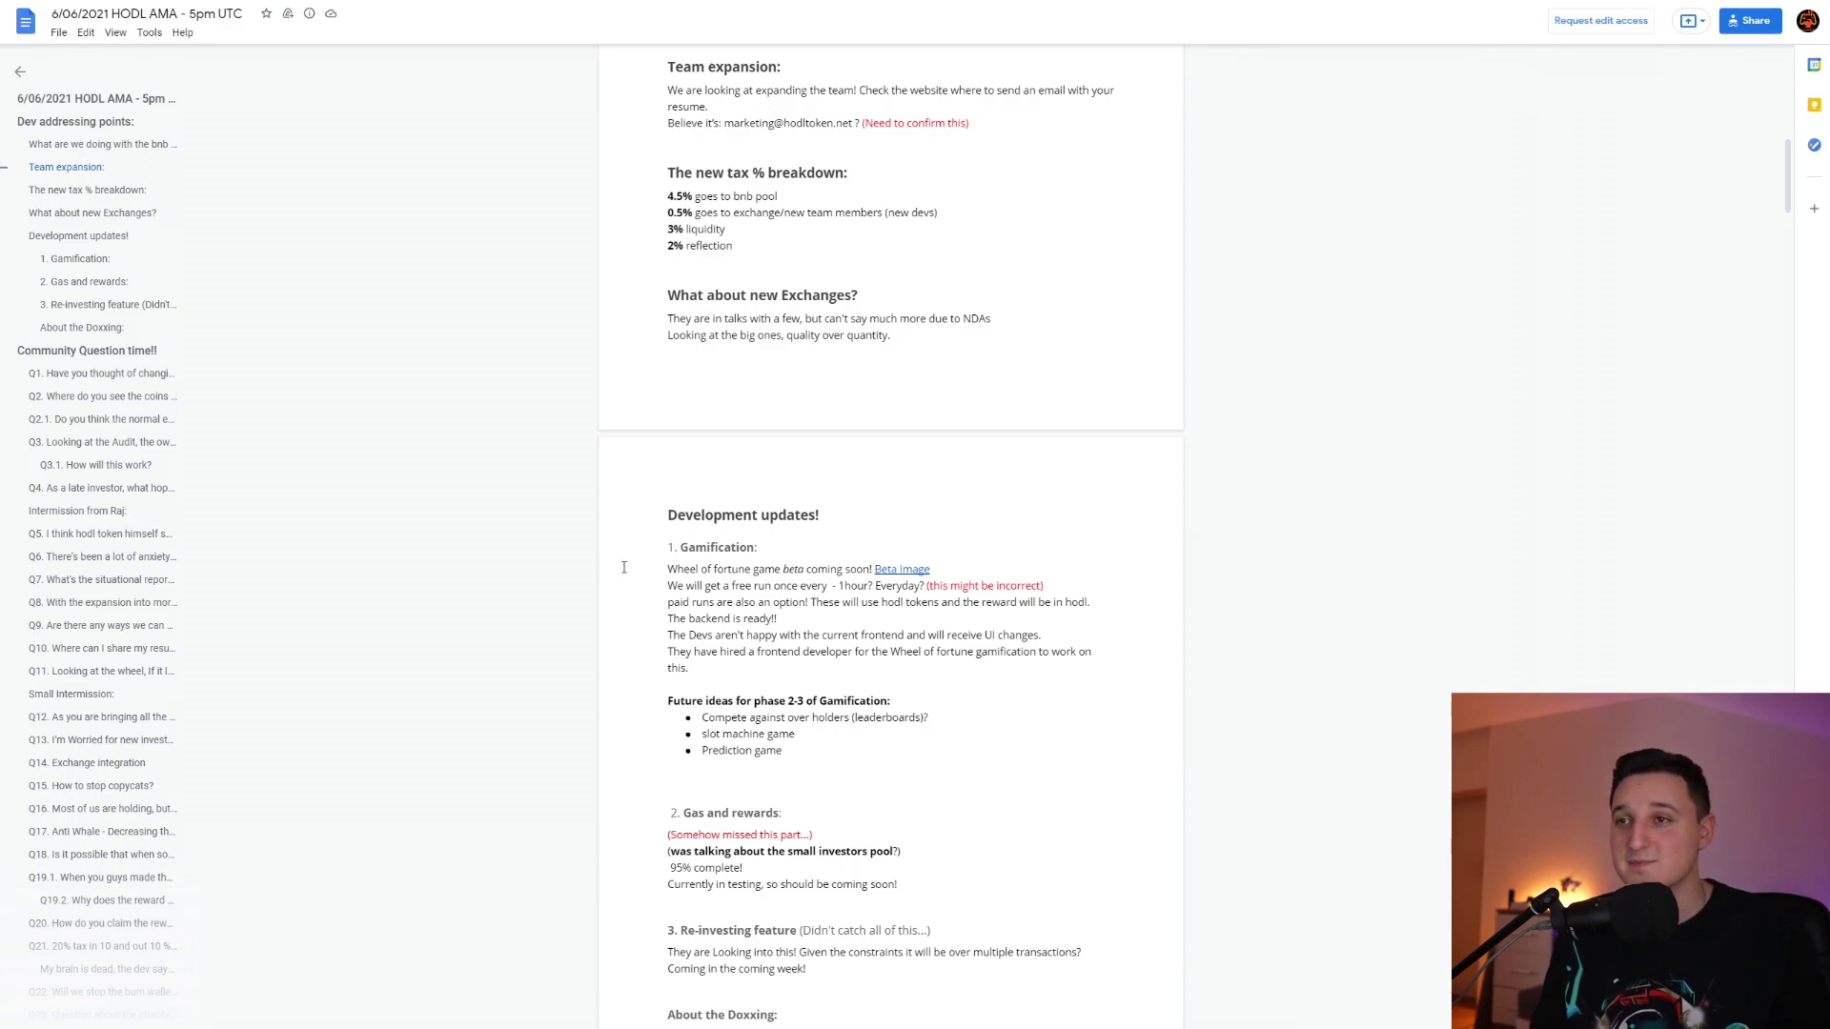
click(930, 569)
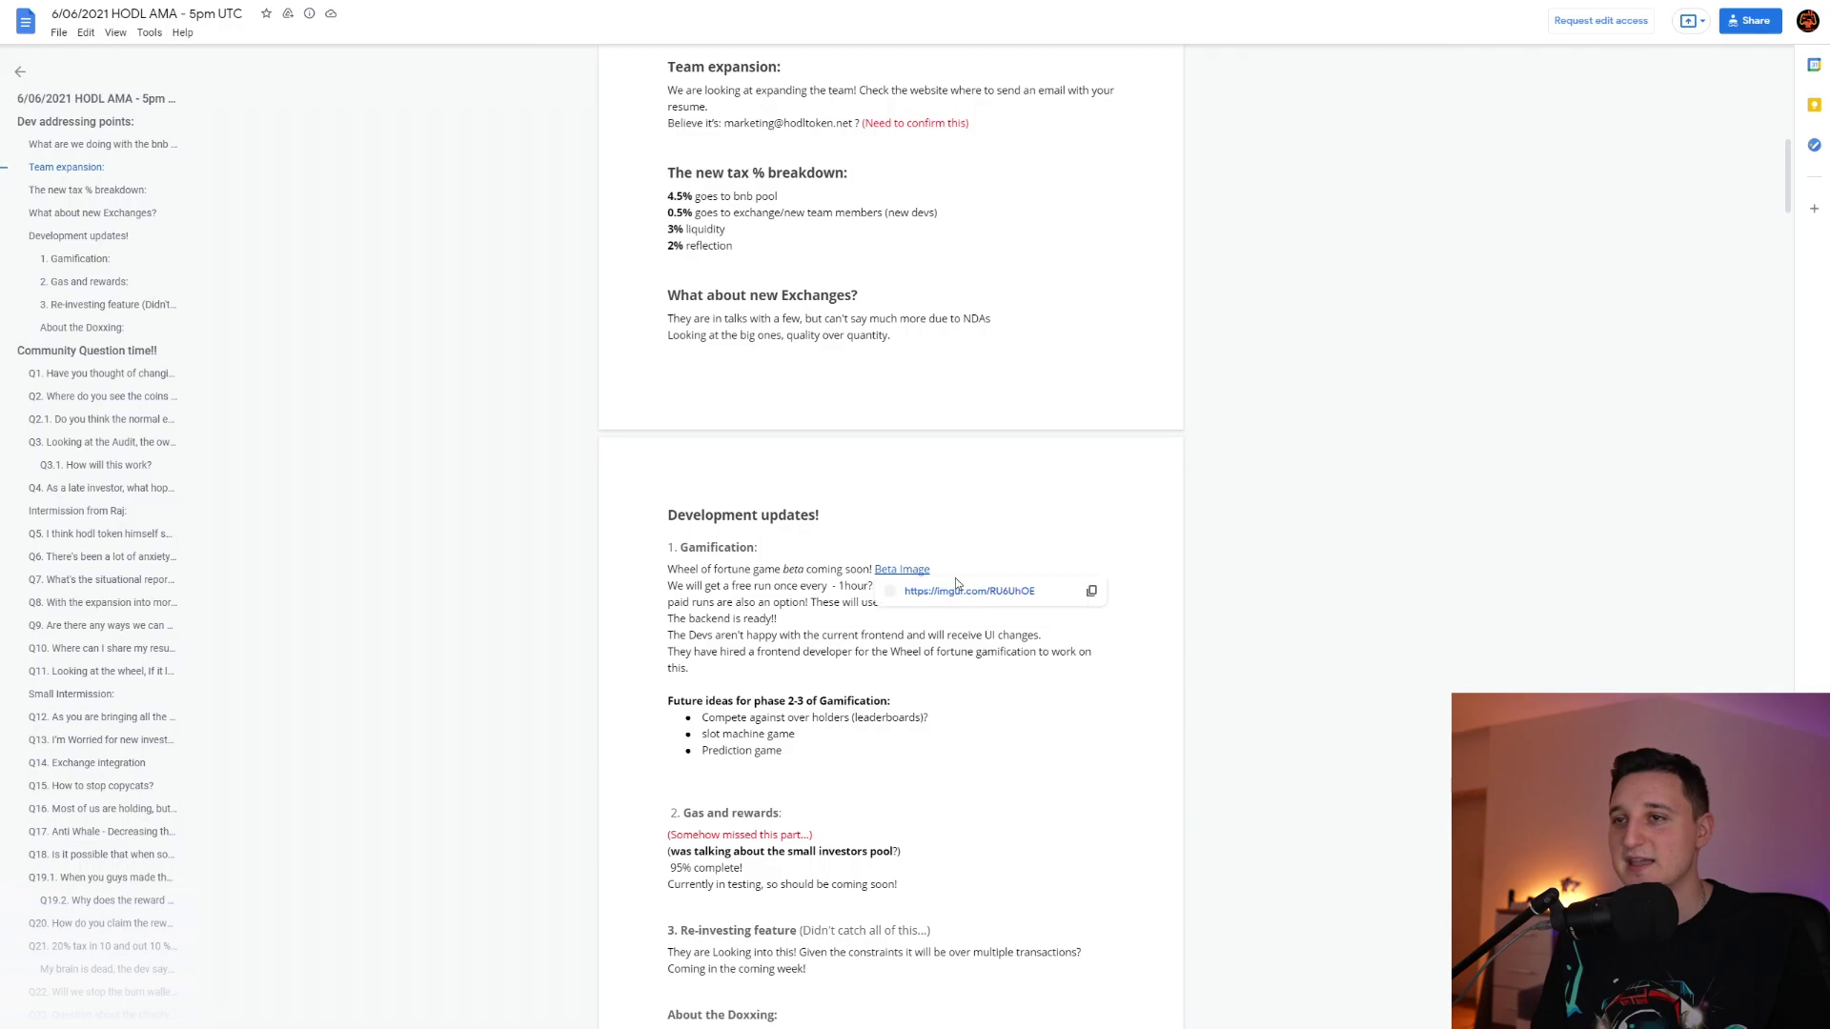
click(964, 592)
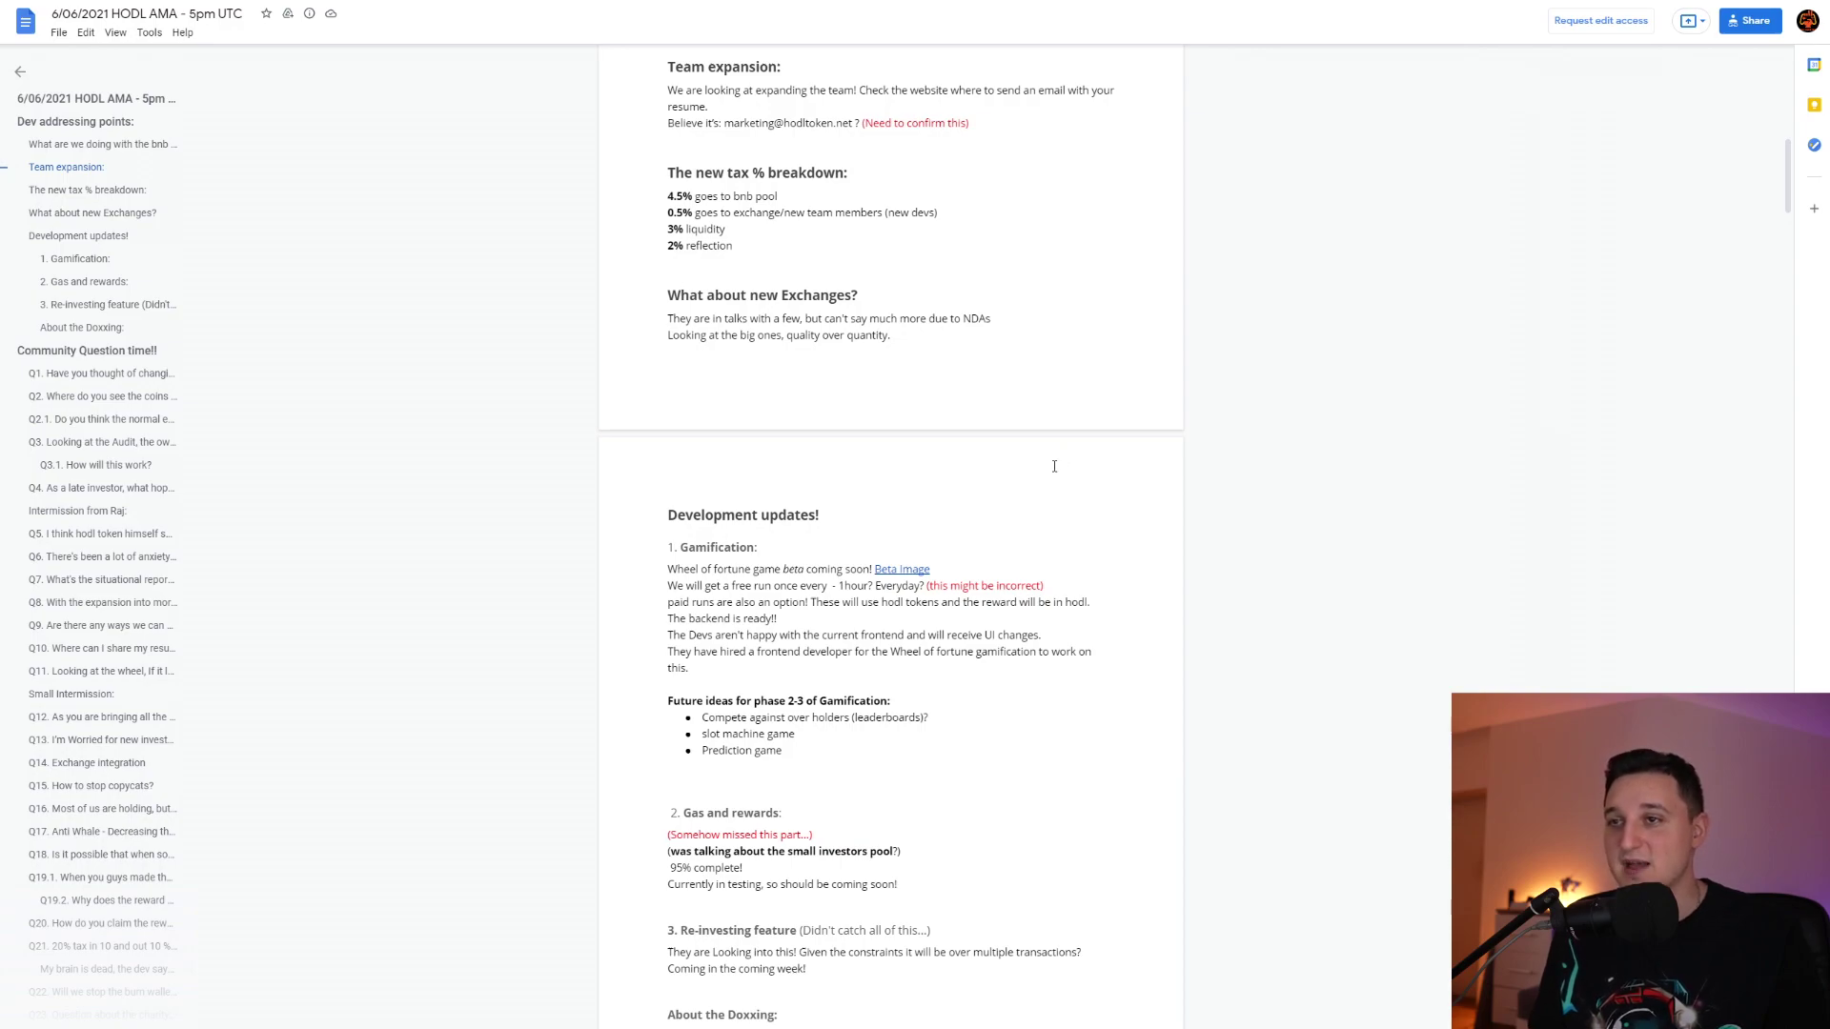
drag(950, 584, 1039, 586)
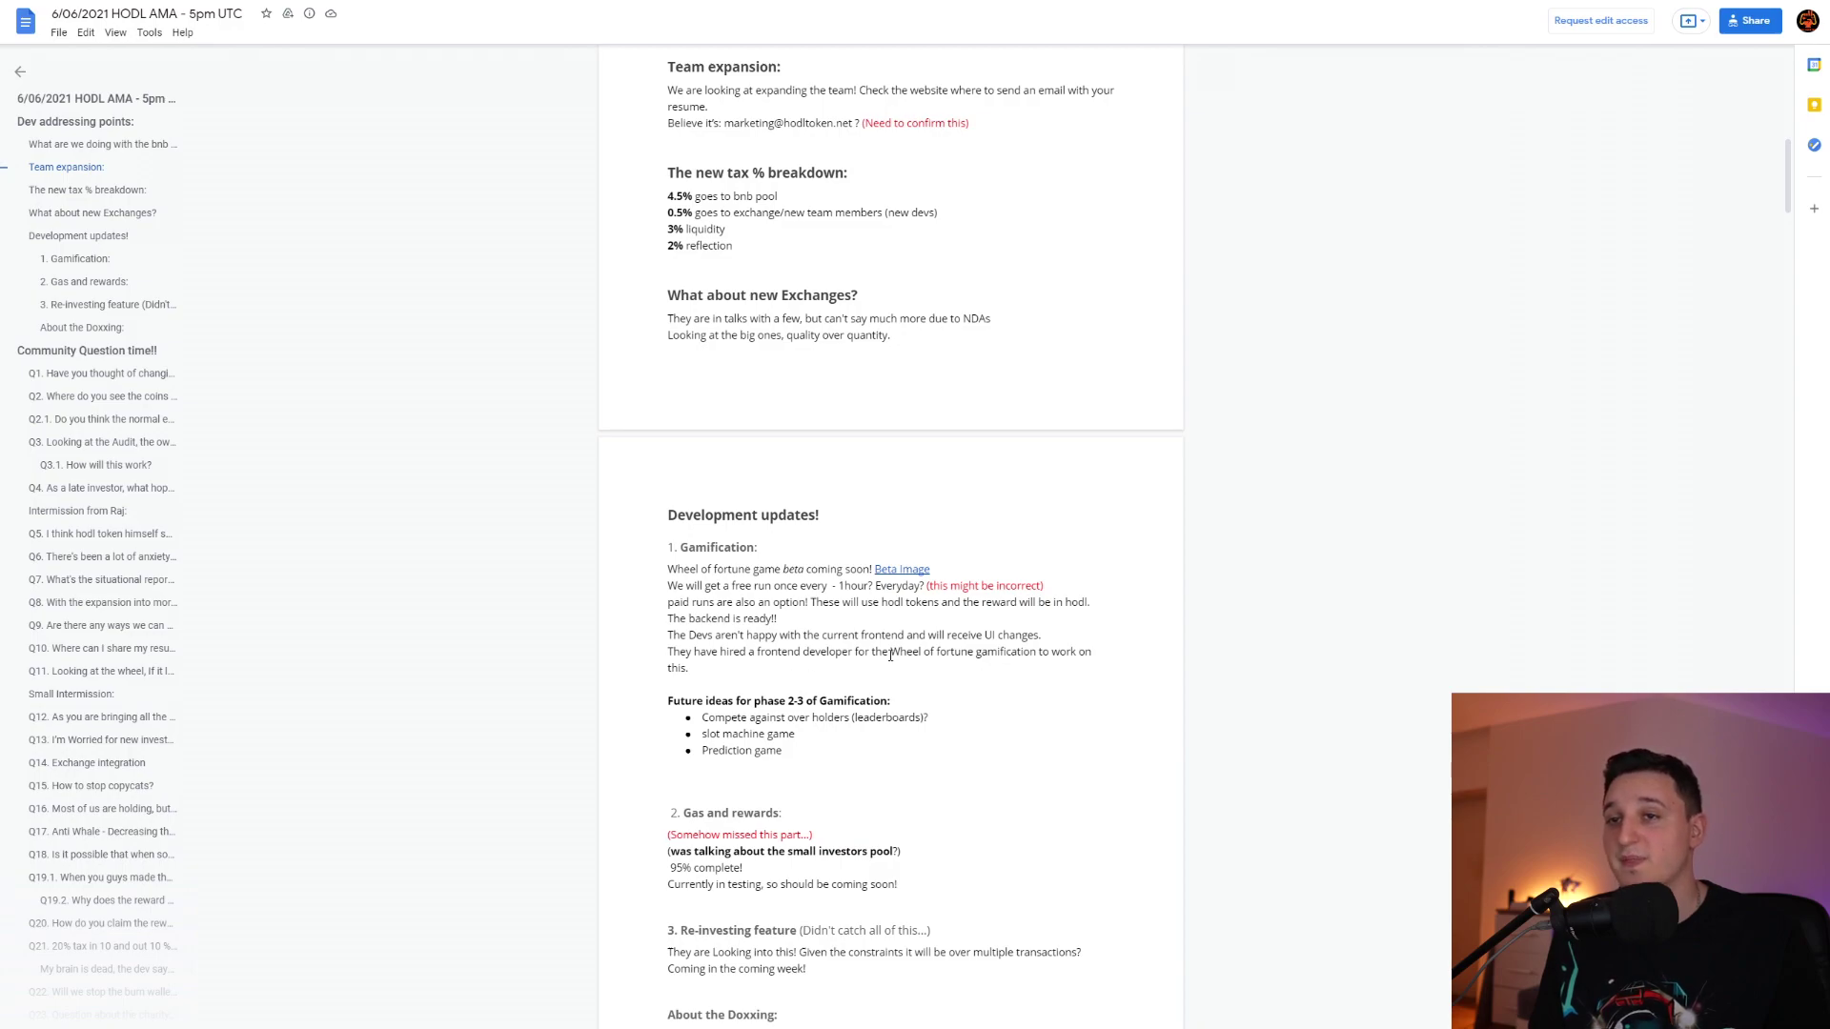
scroll(890, 653, down, 1)
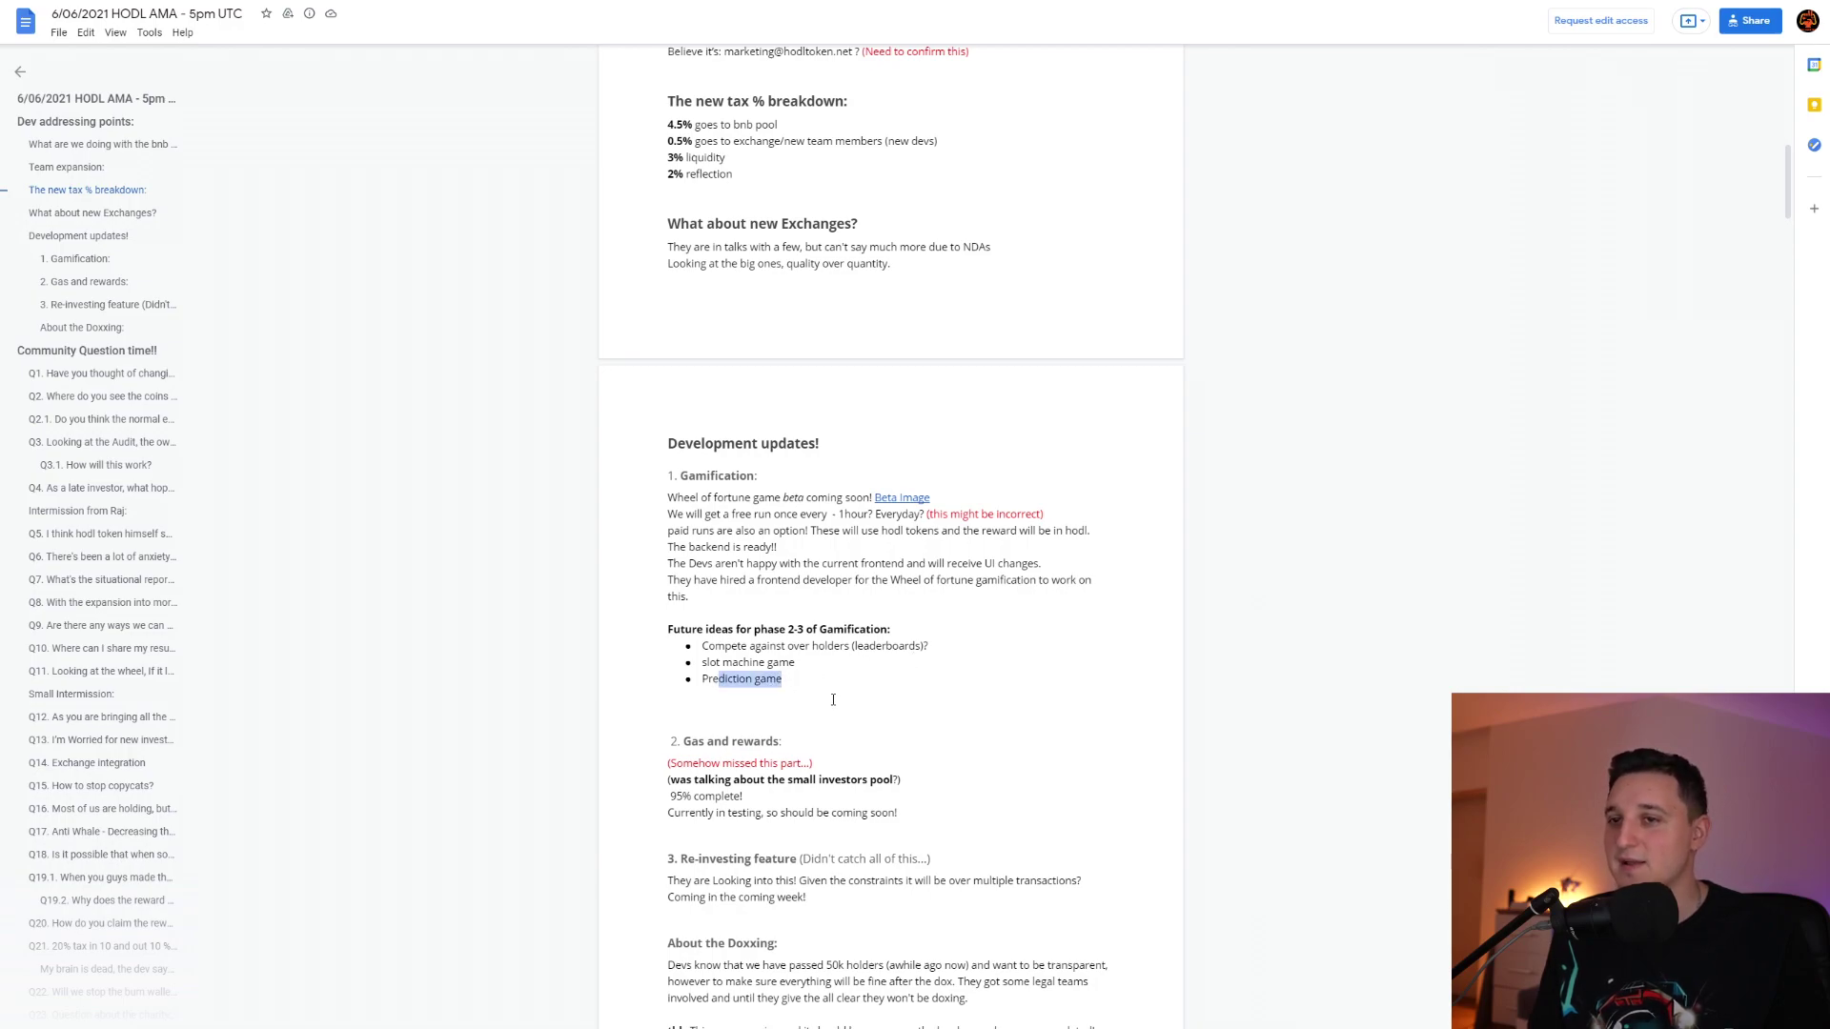
scroll(1004, 650, down, 2)
scroll(1010, 645, down, 1)
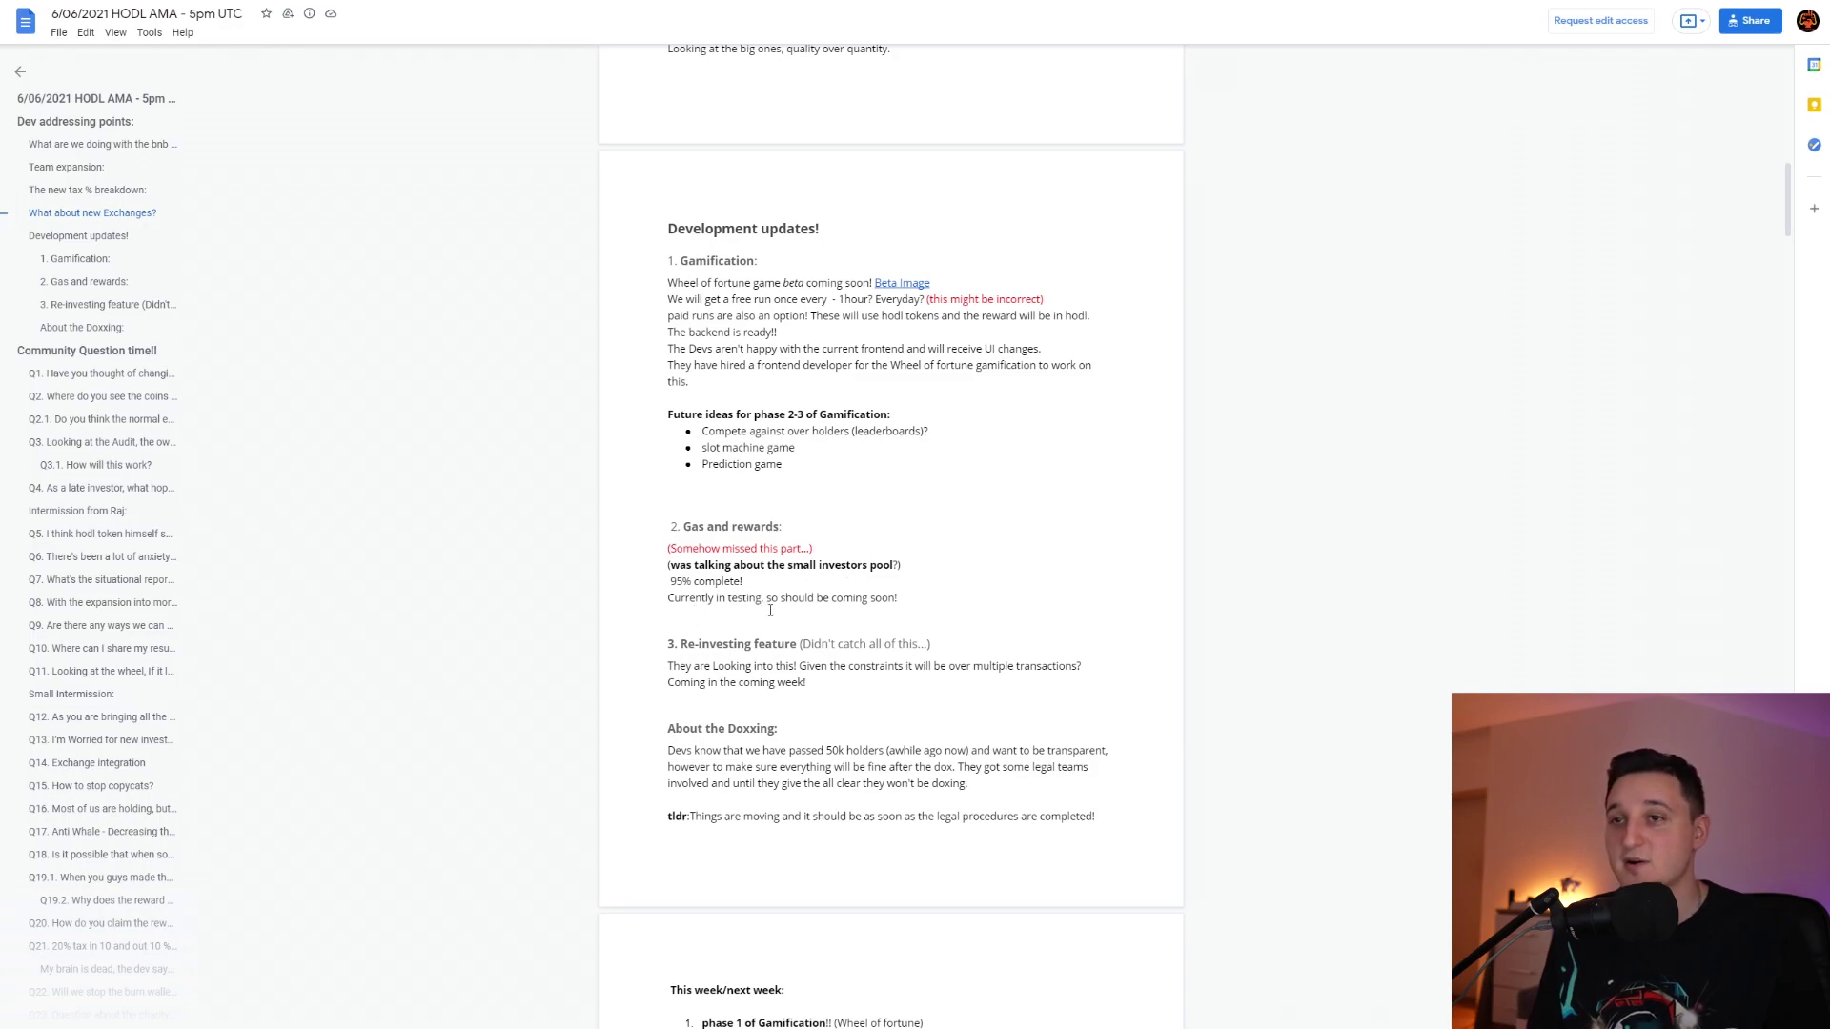
scroll(787, 617, down, 2)
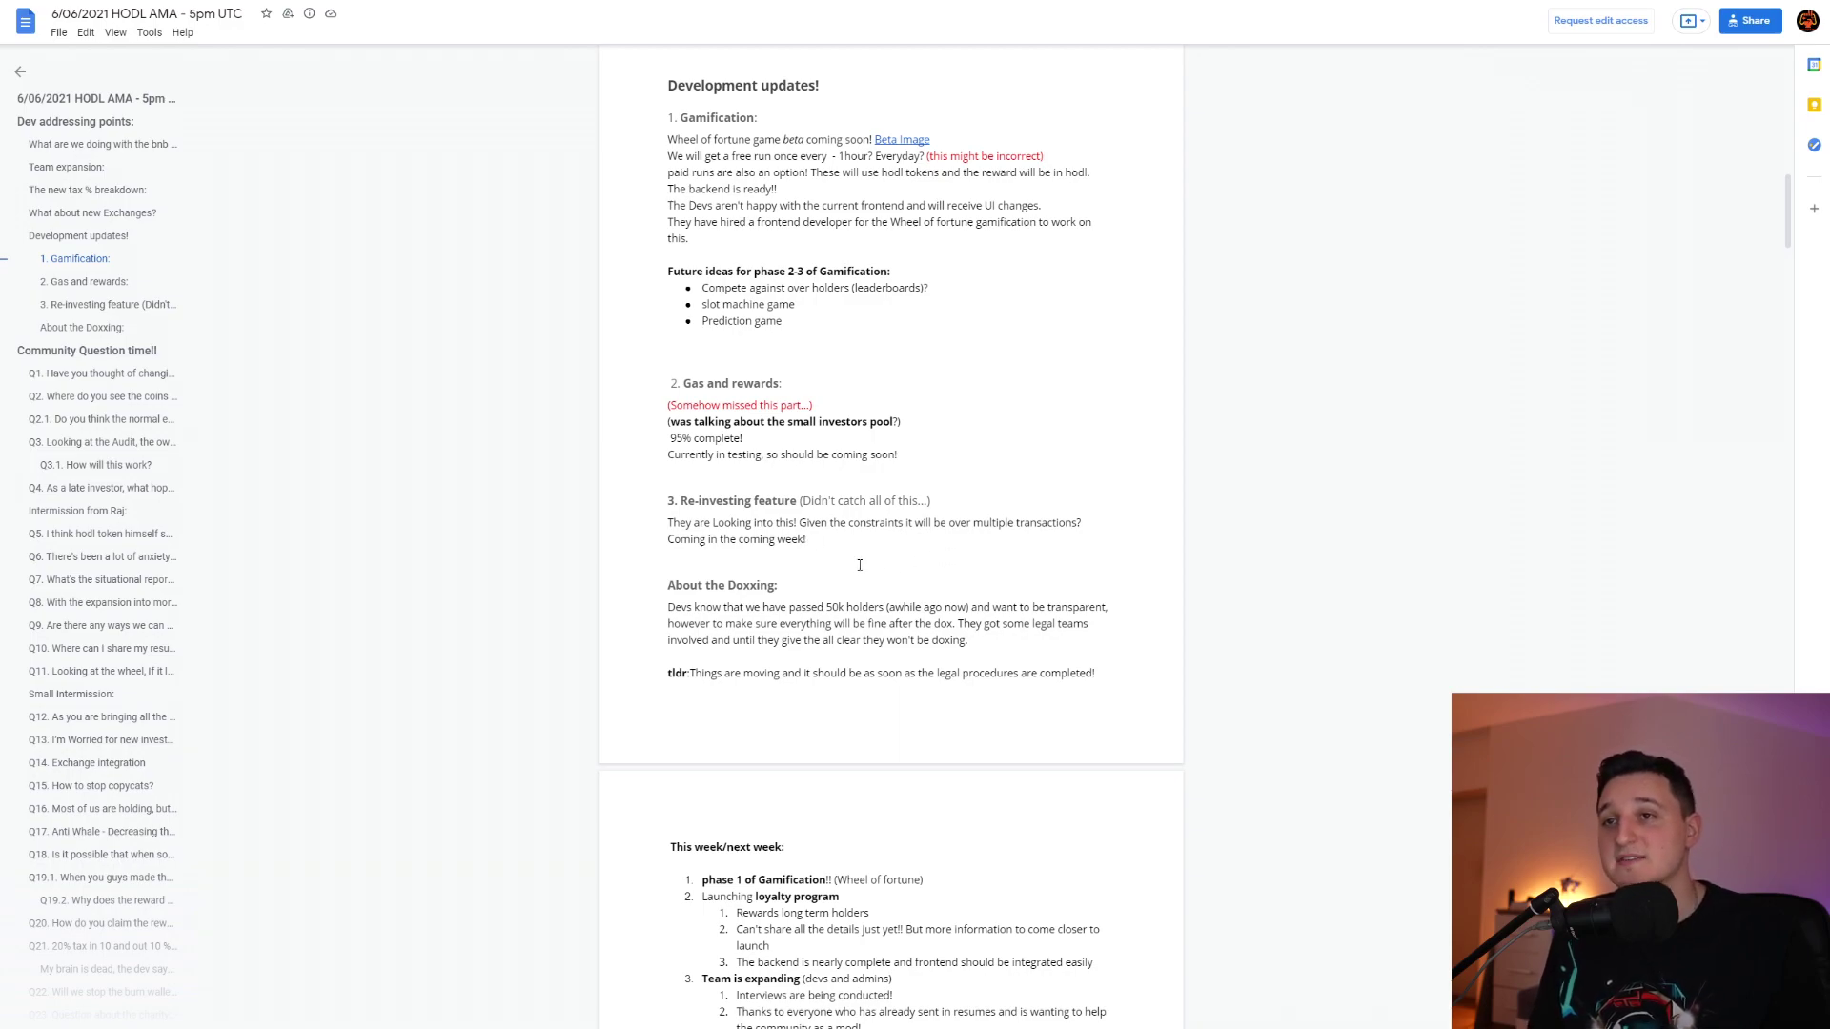
scroll(858, 565, down, 2)
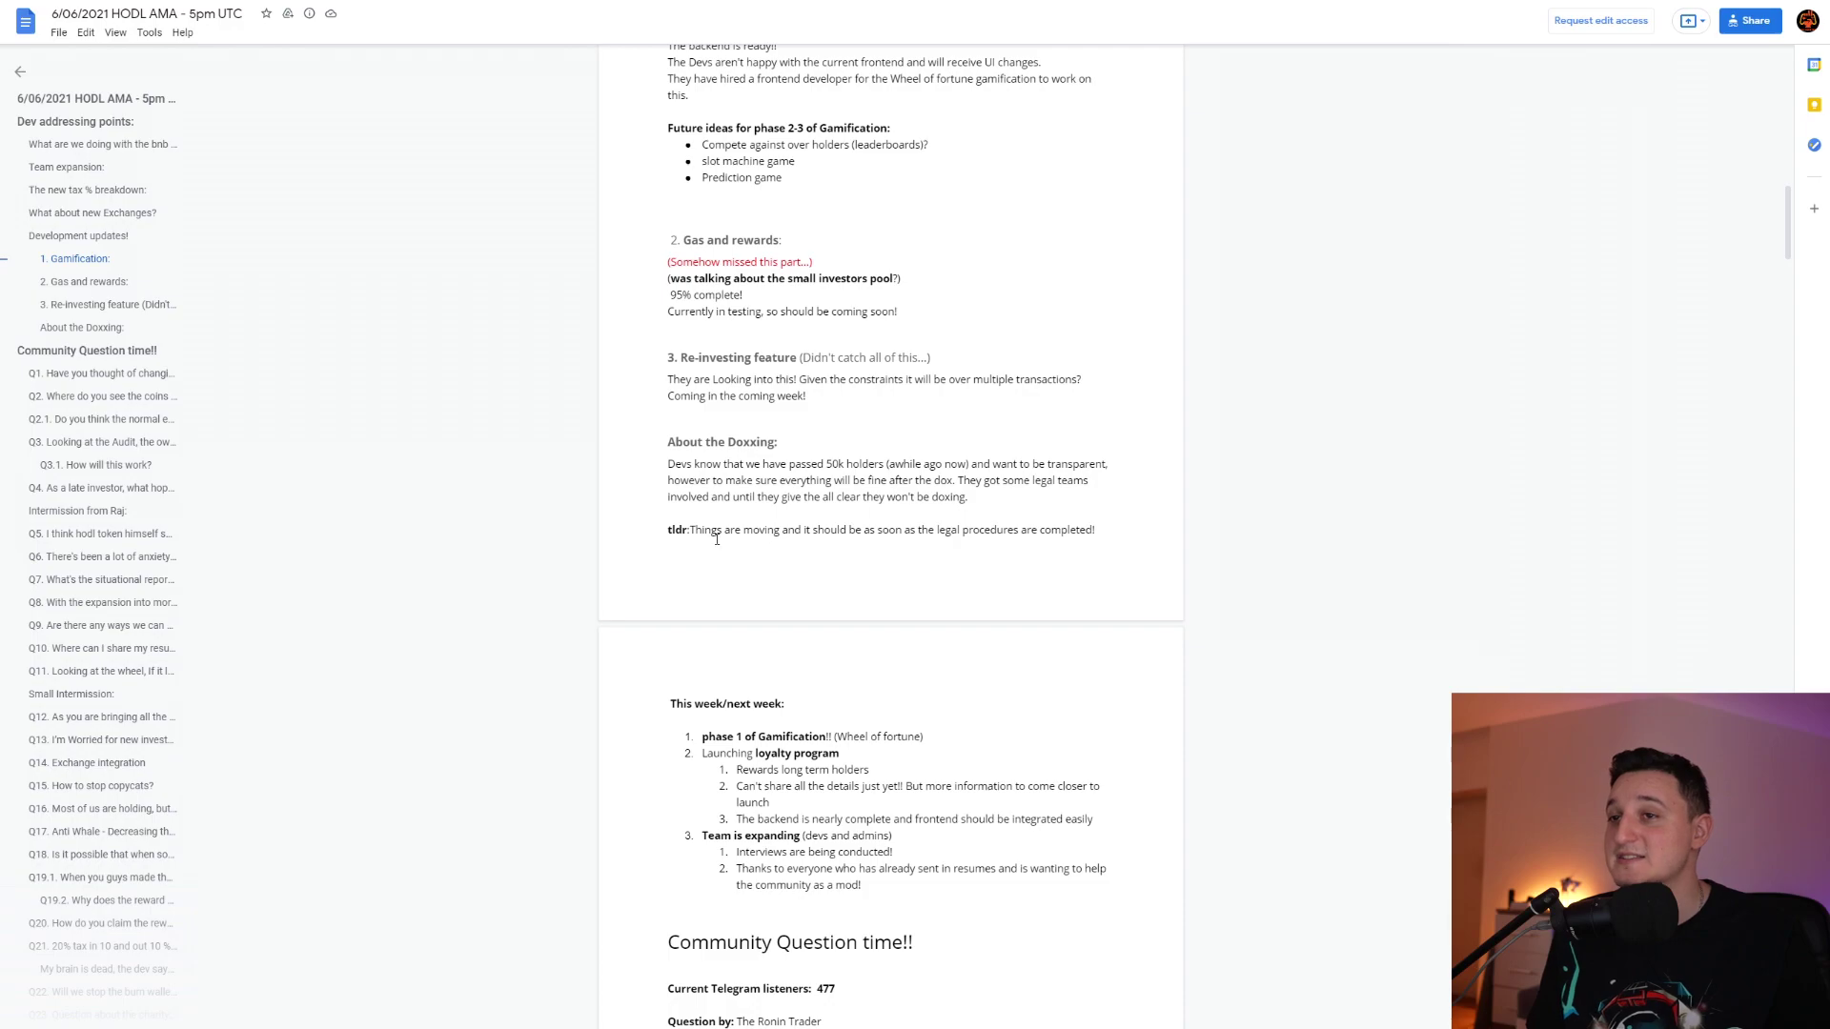
scroll(716, 542, down, 2)
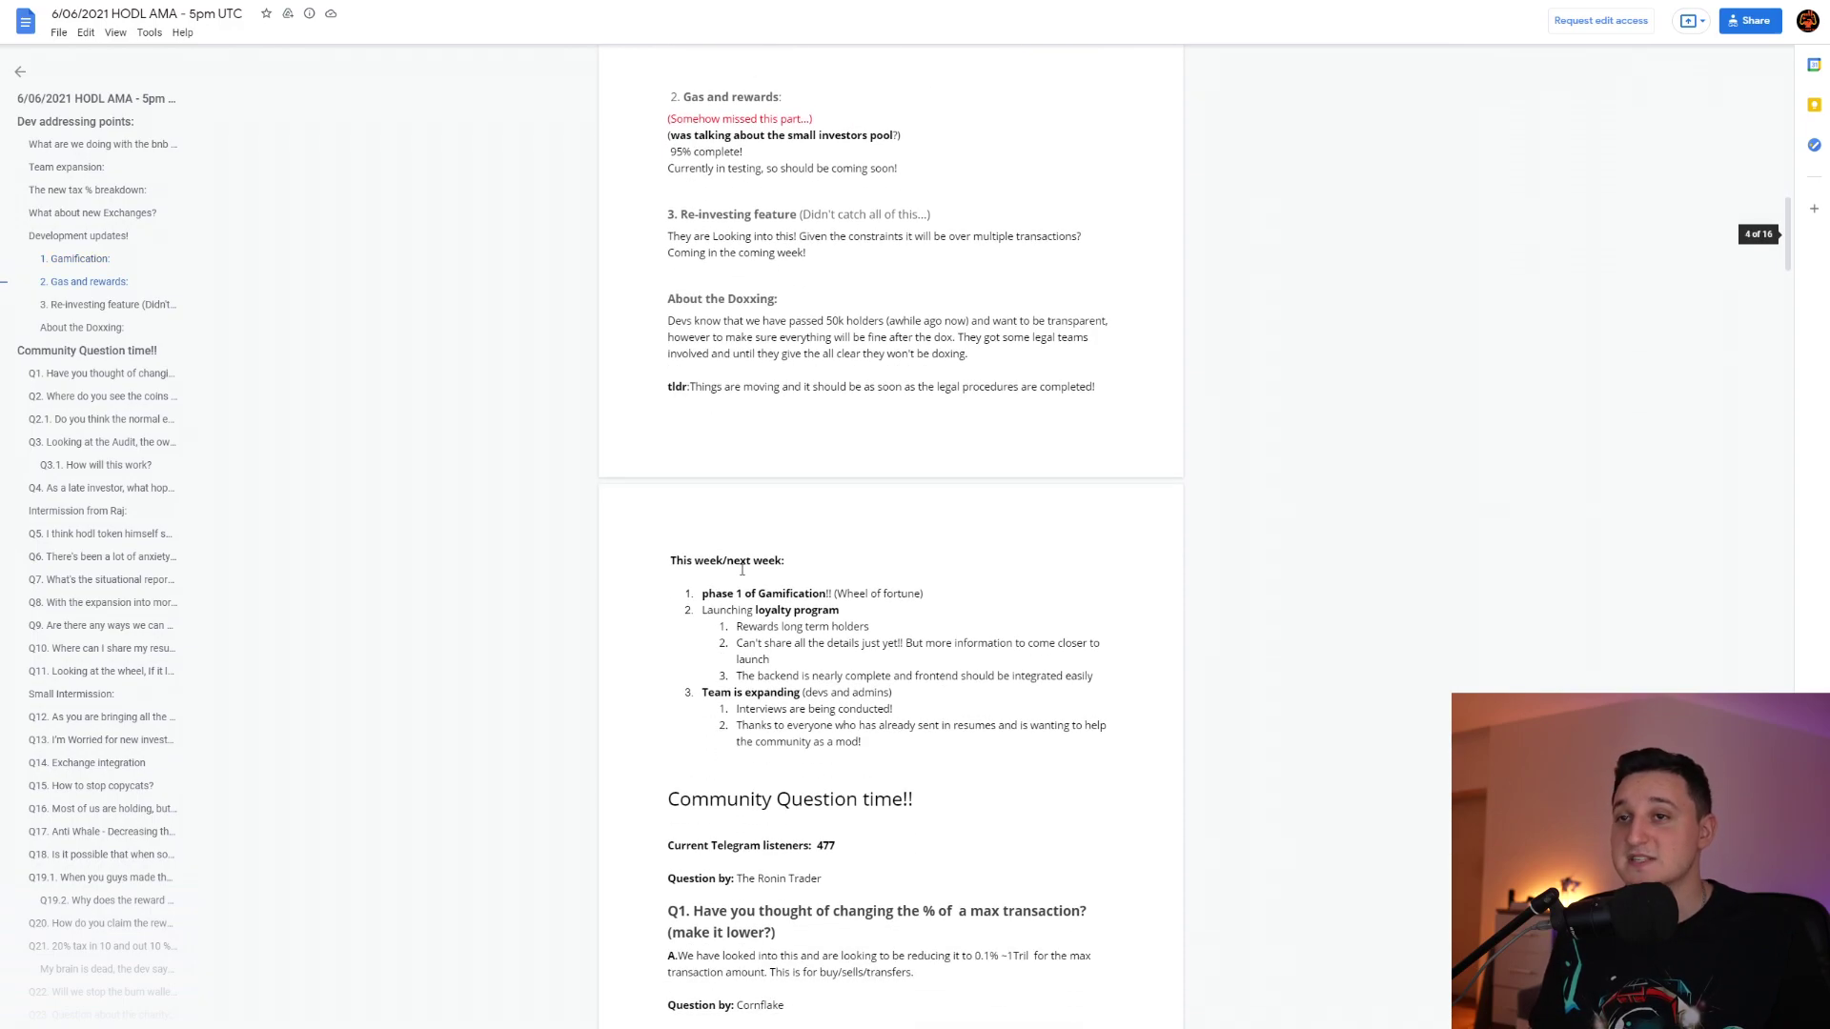
scroll(757, 580, down, 2)
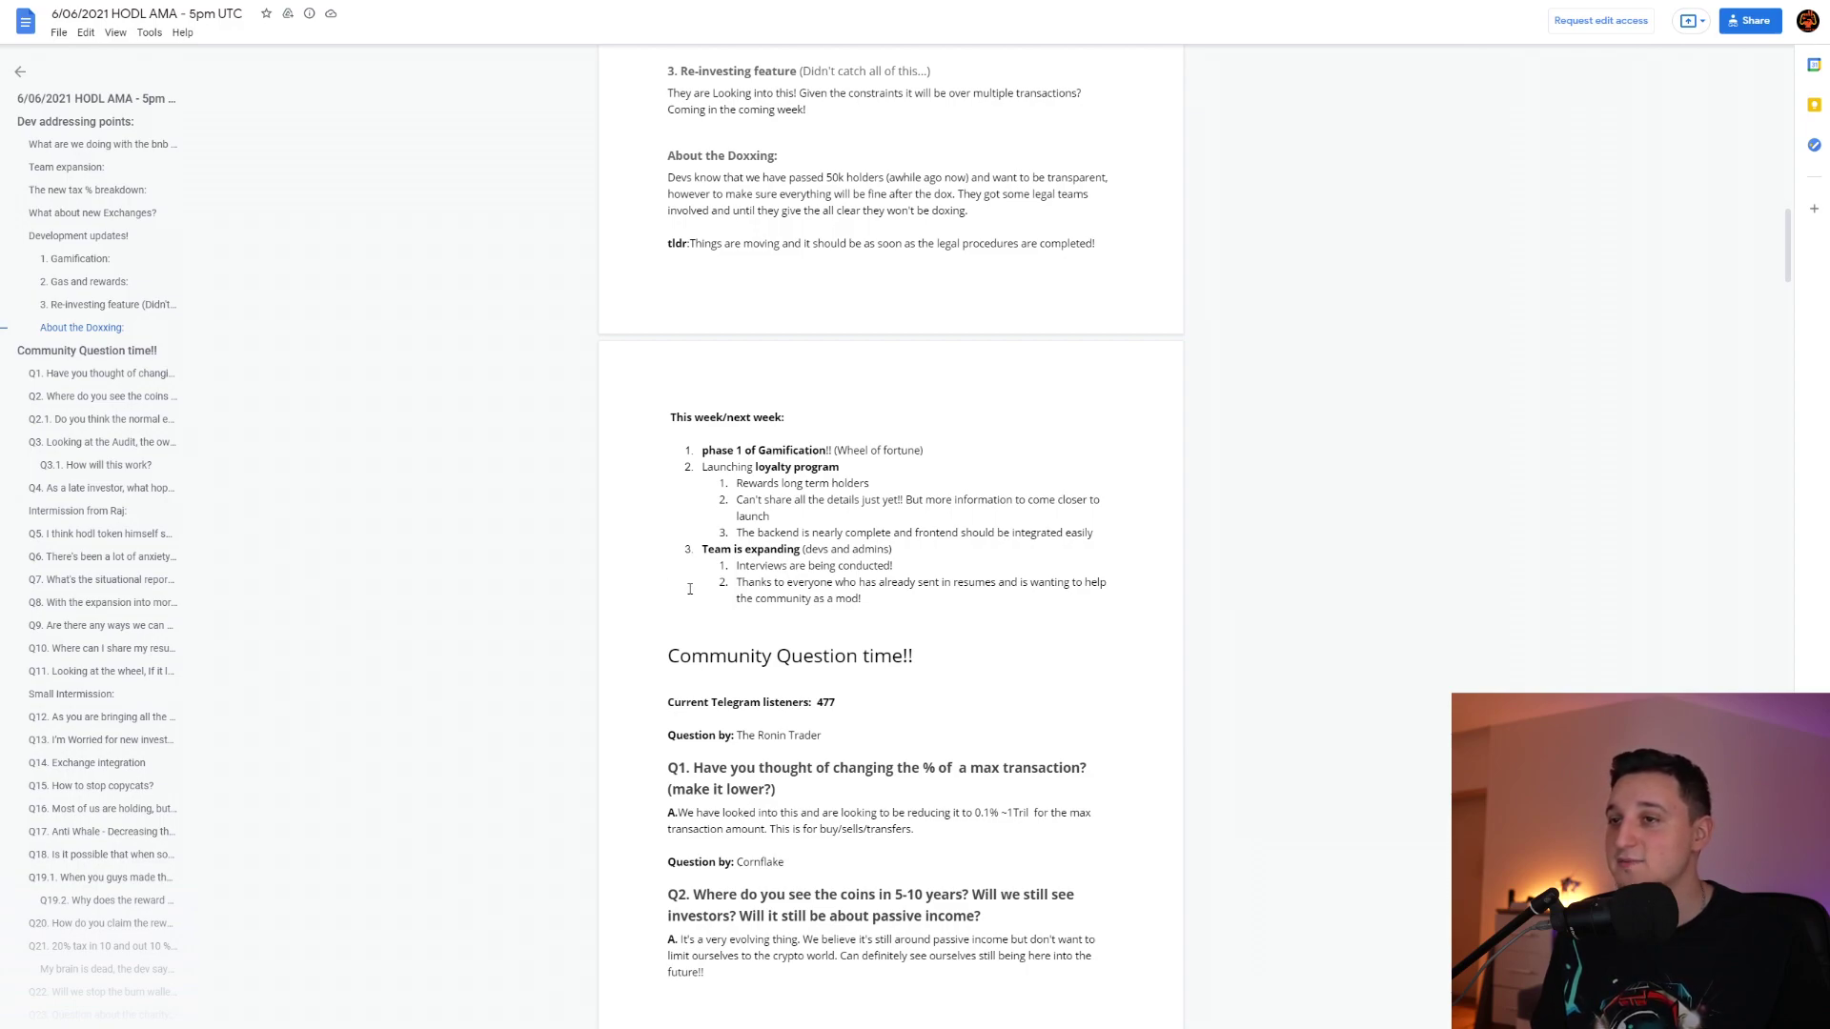
scroll(712, 599, down, 3)
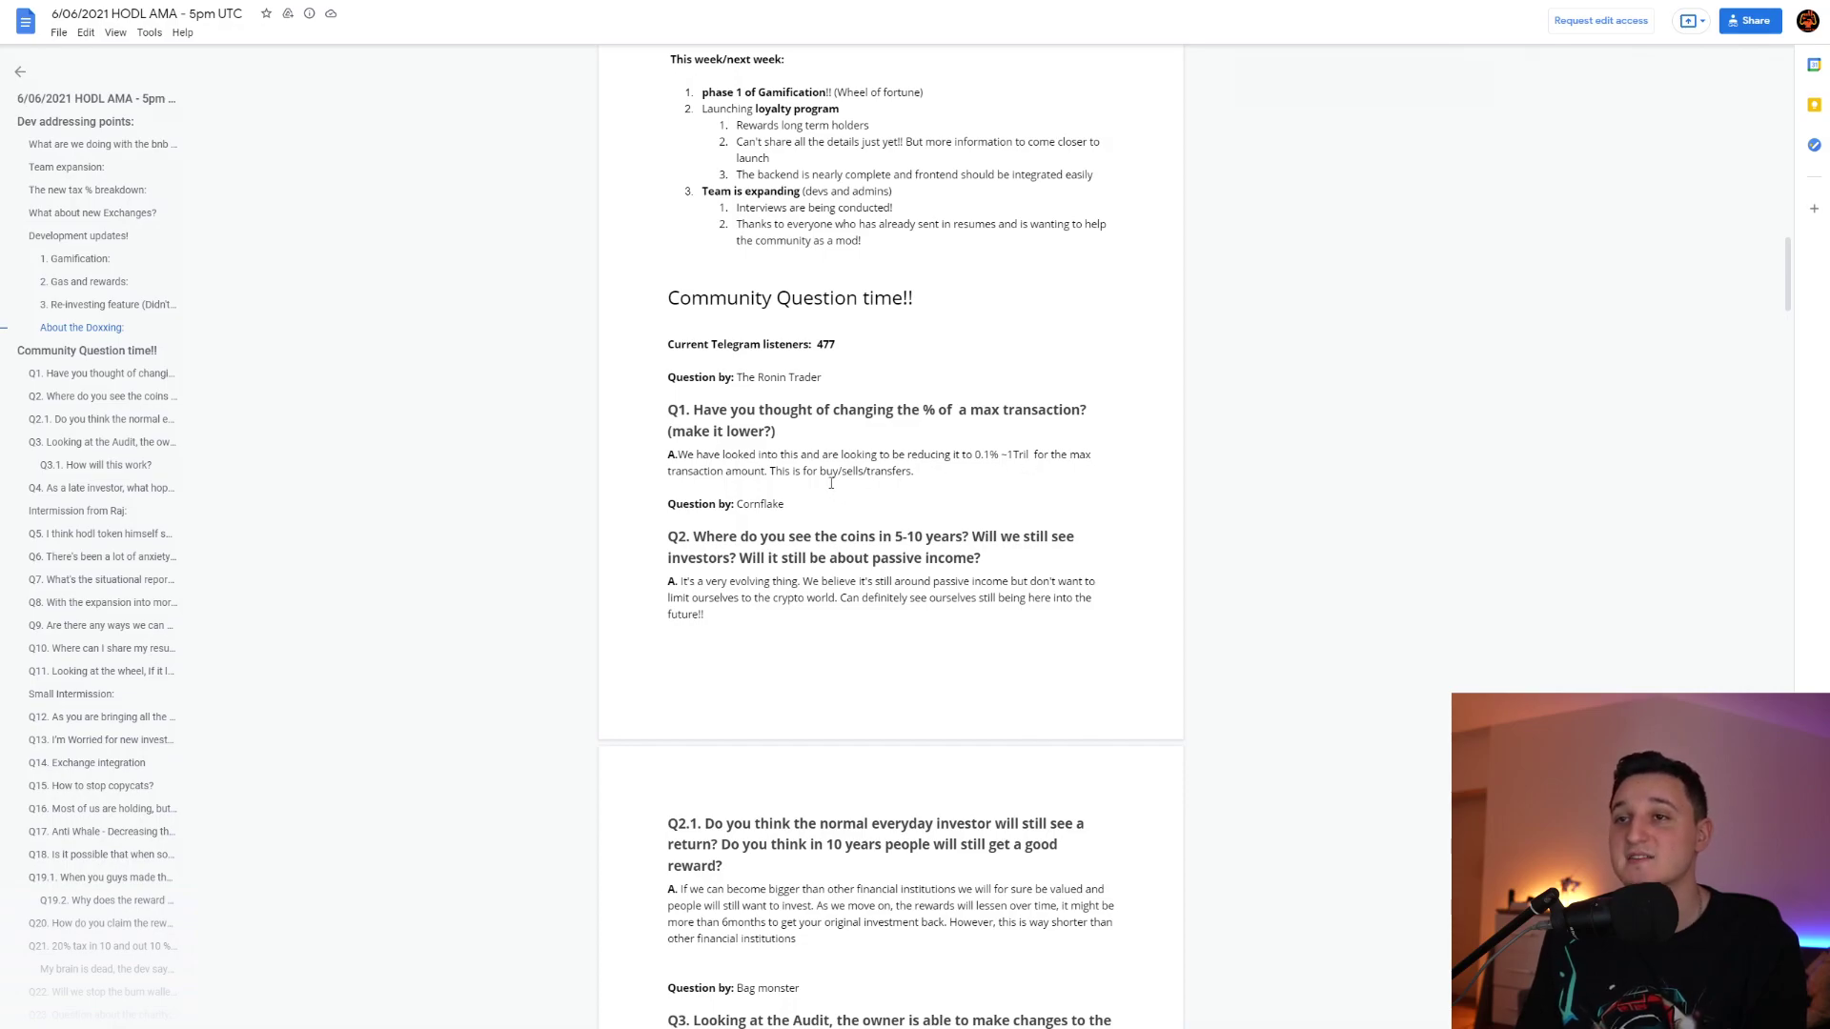
scroll(828, 484, down, 1)
scroll(828, 483, down, 5)
scroll(976, 477, down, 5)
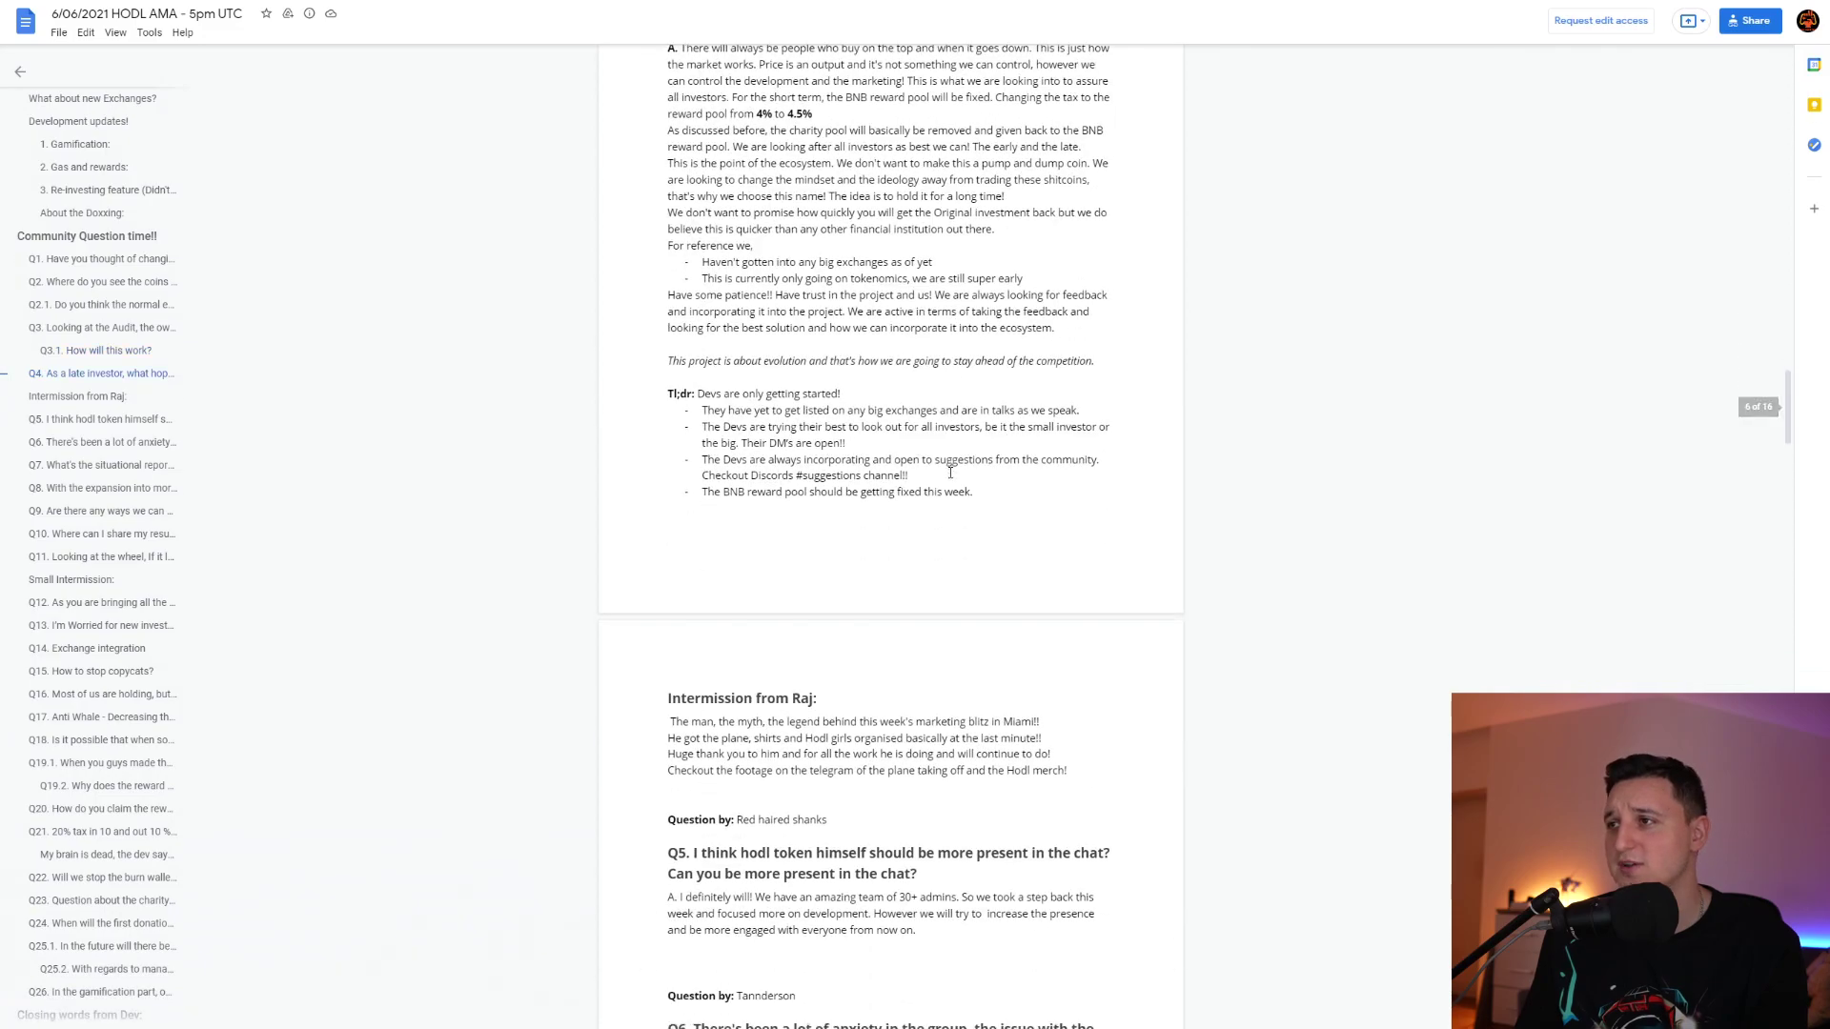
scroll(953, 466, down, 5)
scroll(944, 466, down, 4)
scroll(947, 438, down, 5)
scroll(1013, 434, down, 5)
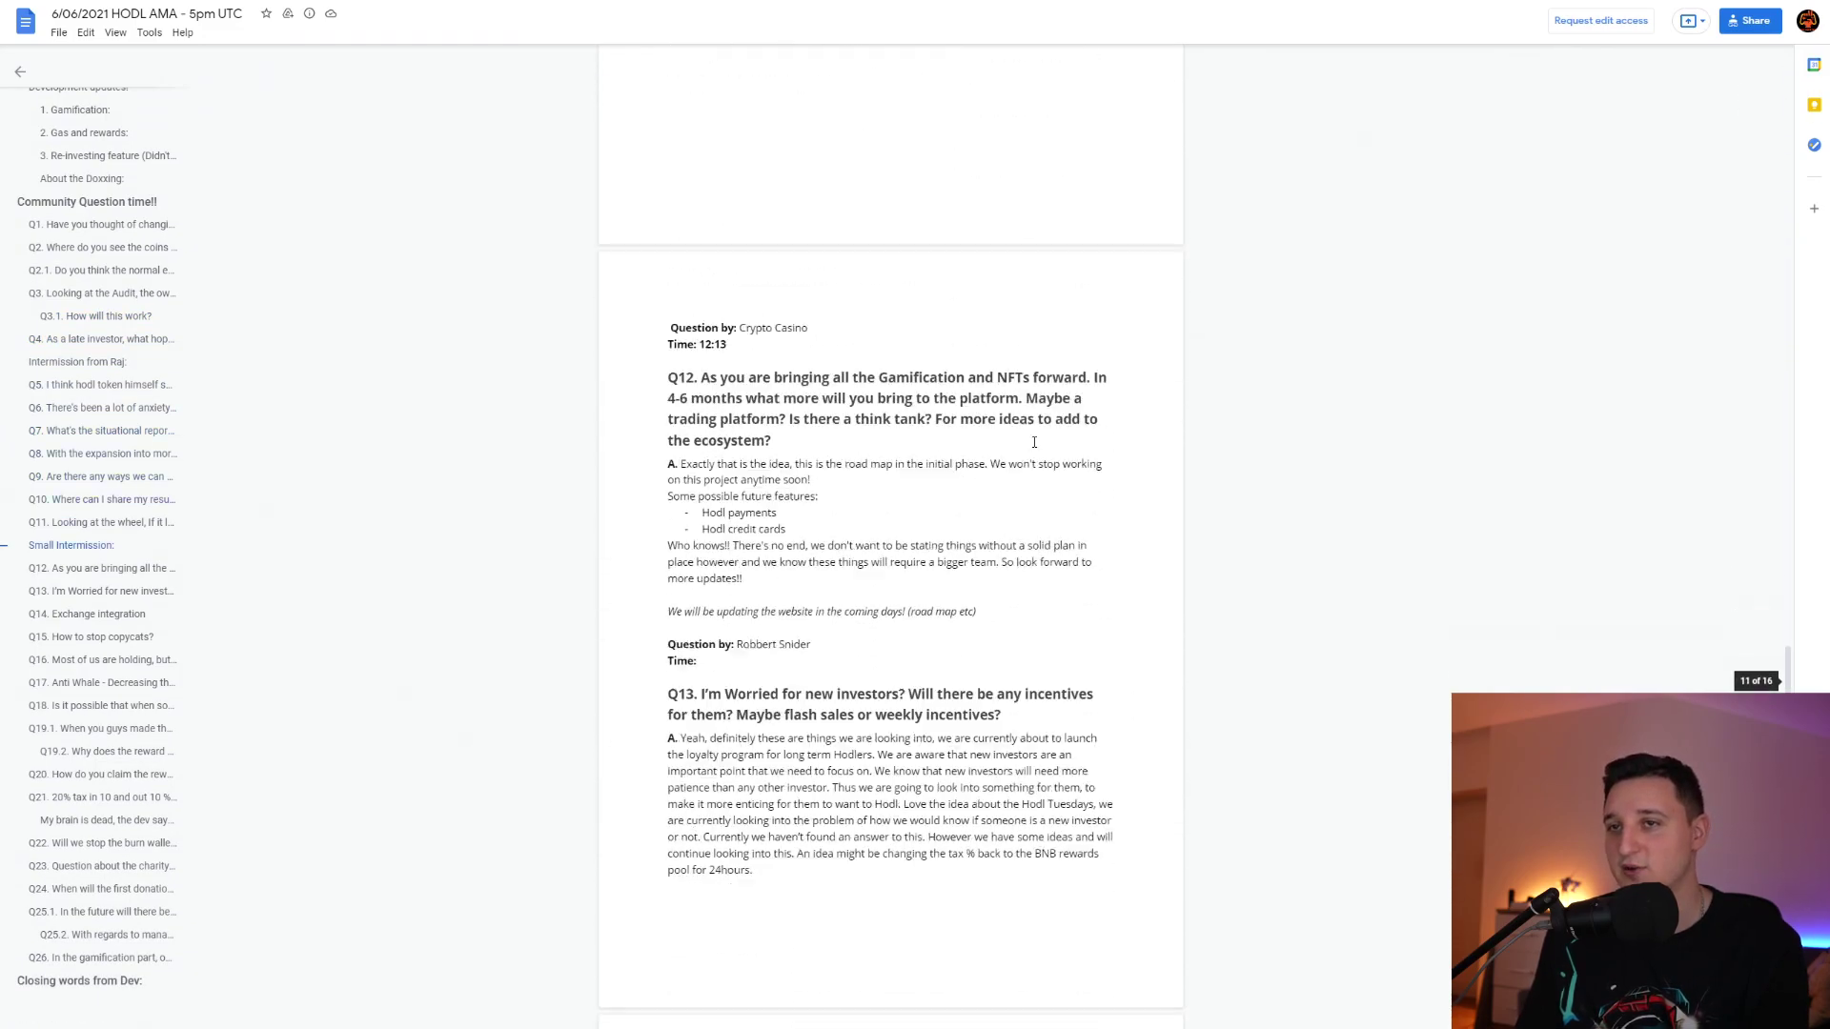
scroll(1031, 450, down, 5)
scroll(1019, 450, down, 5)
scroll(1014, 472, down, 5)
scroll(1021, 482, down, 5)
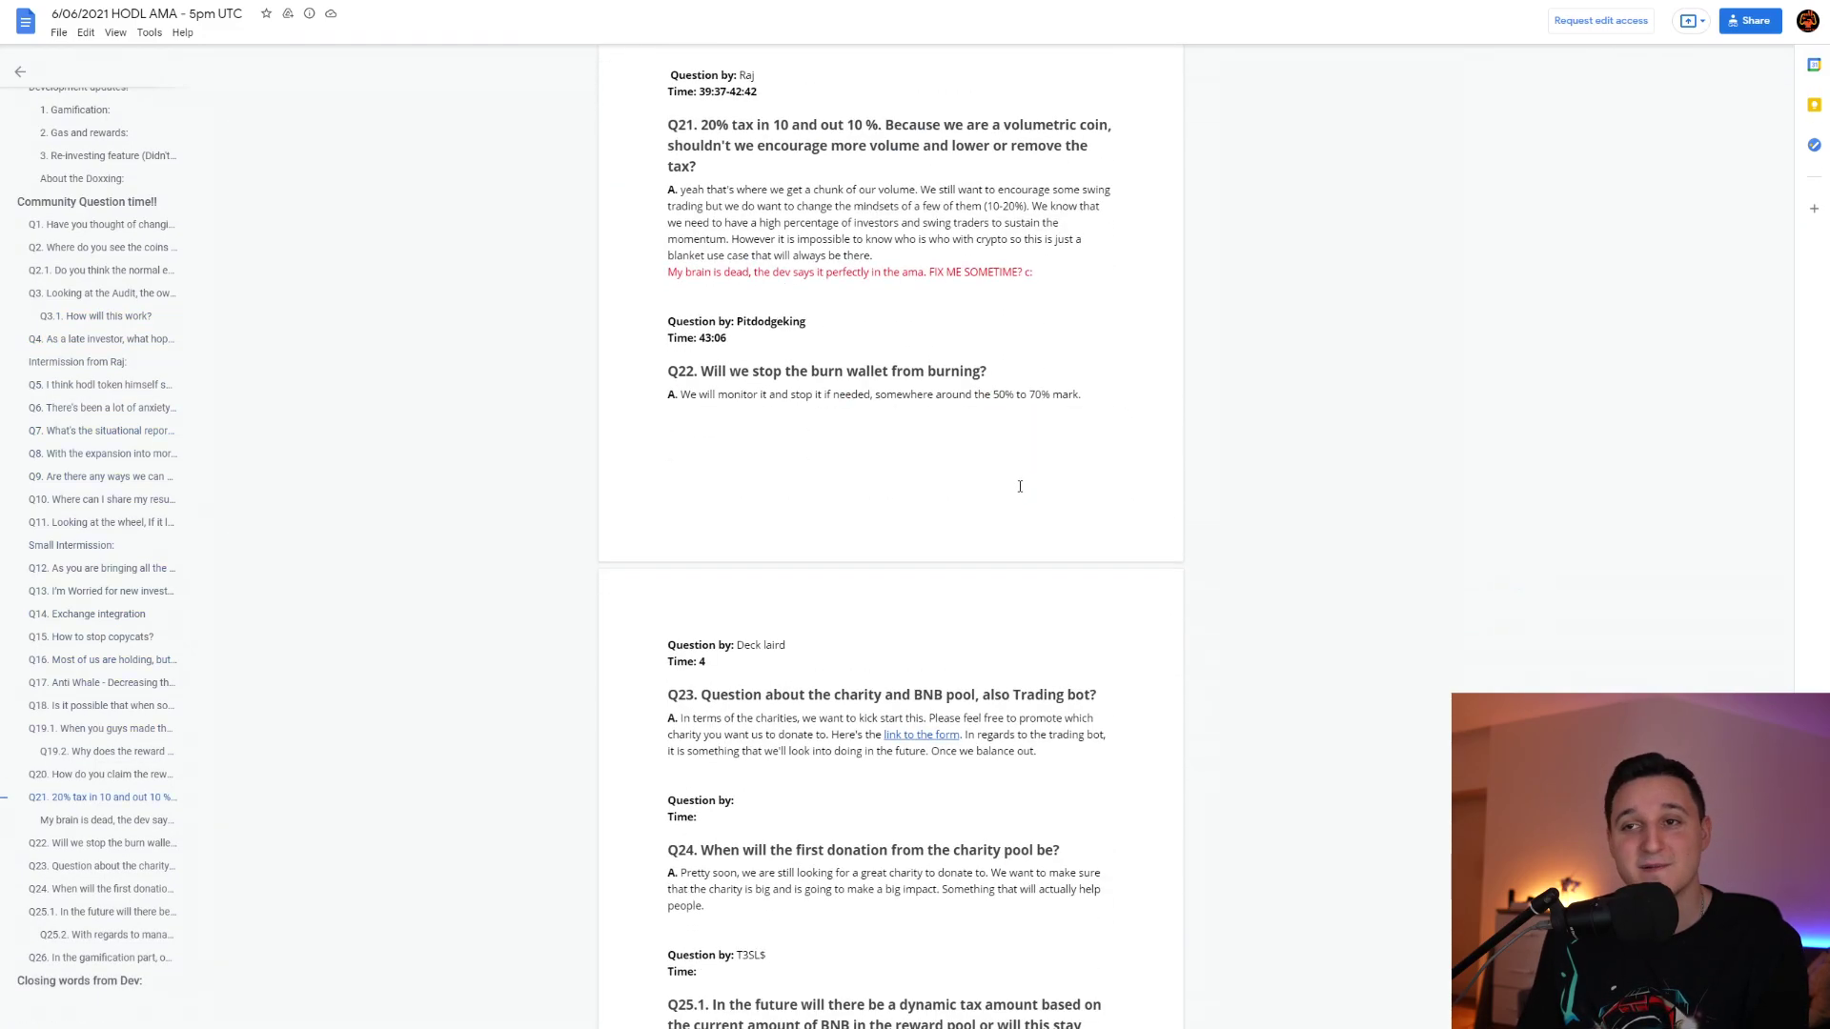
scroll(1017, 486, down, 5)
scroll(1013, 487, up, 2)
scroll(1071, 477, up, 5)
scroll(1071, 500, up, 3)
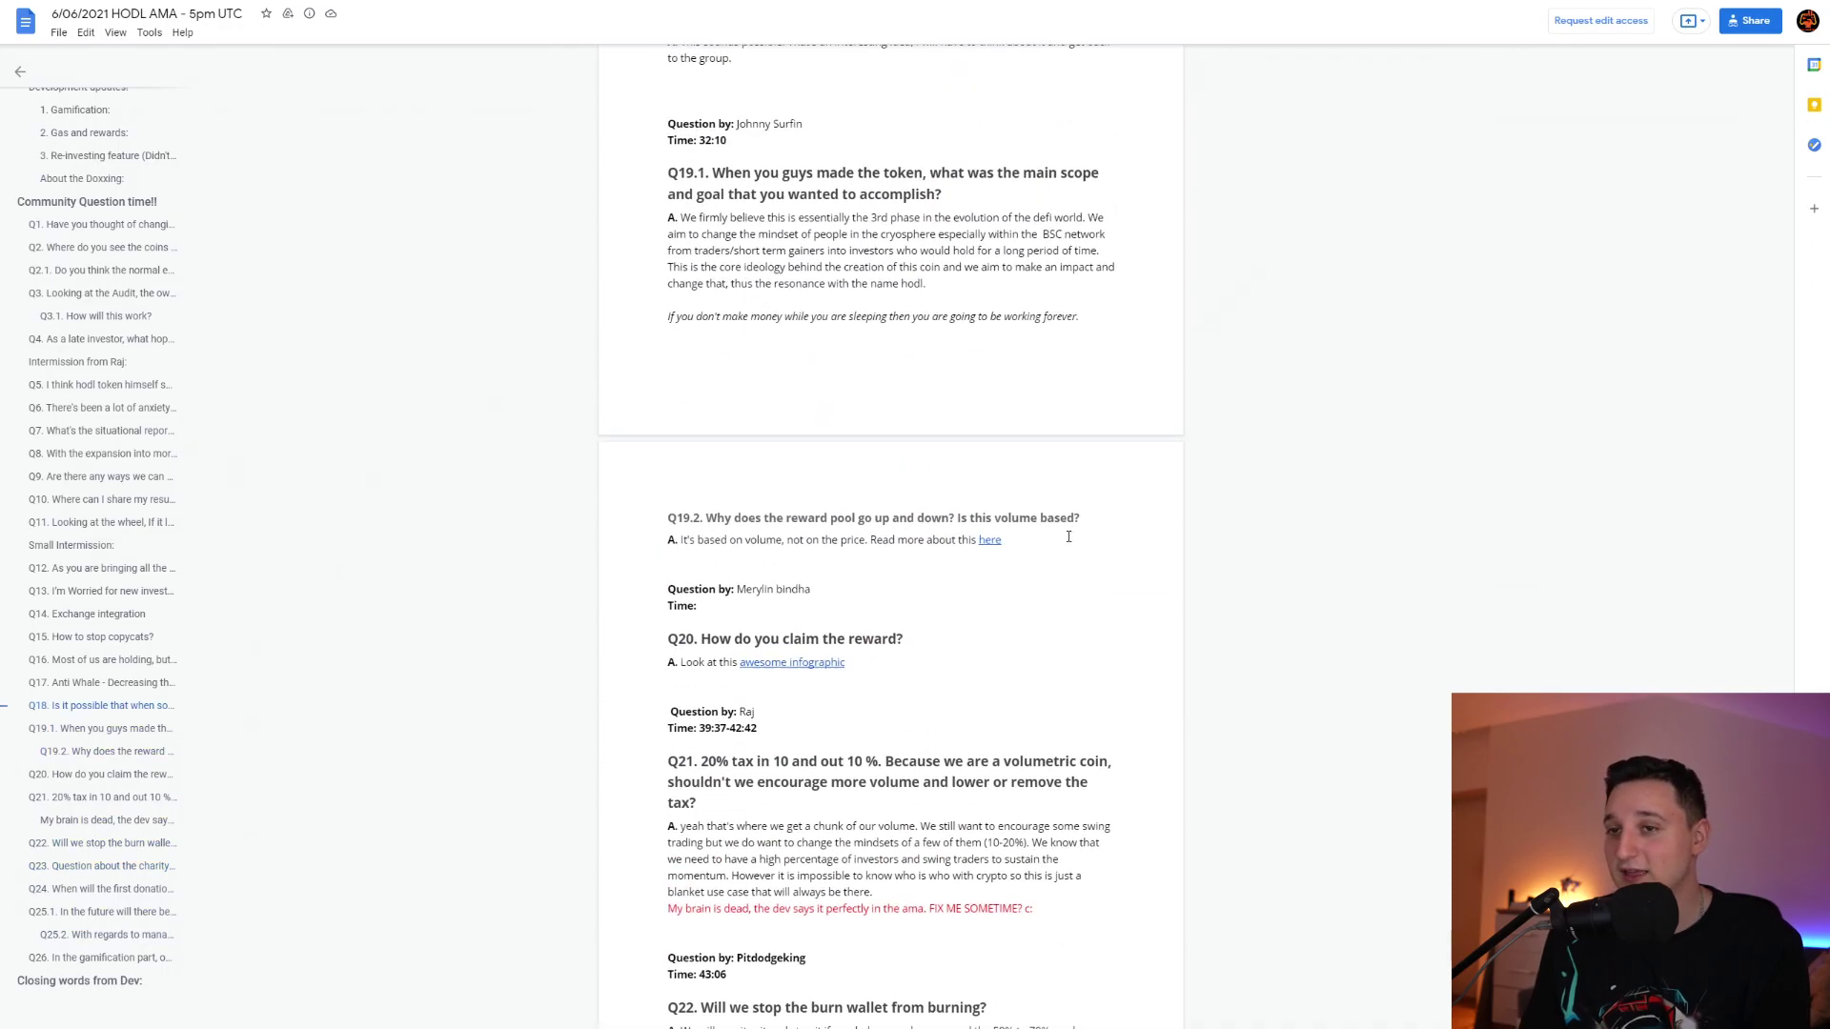
scroll(1070, 530, down, 5)
scroll(1067, 520, down, 1)
scroll(1067, 539, down, 5)
scroll(1059, 551, down, 1)
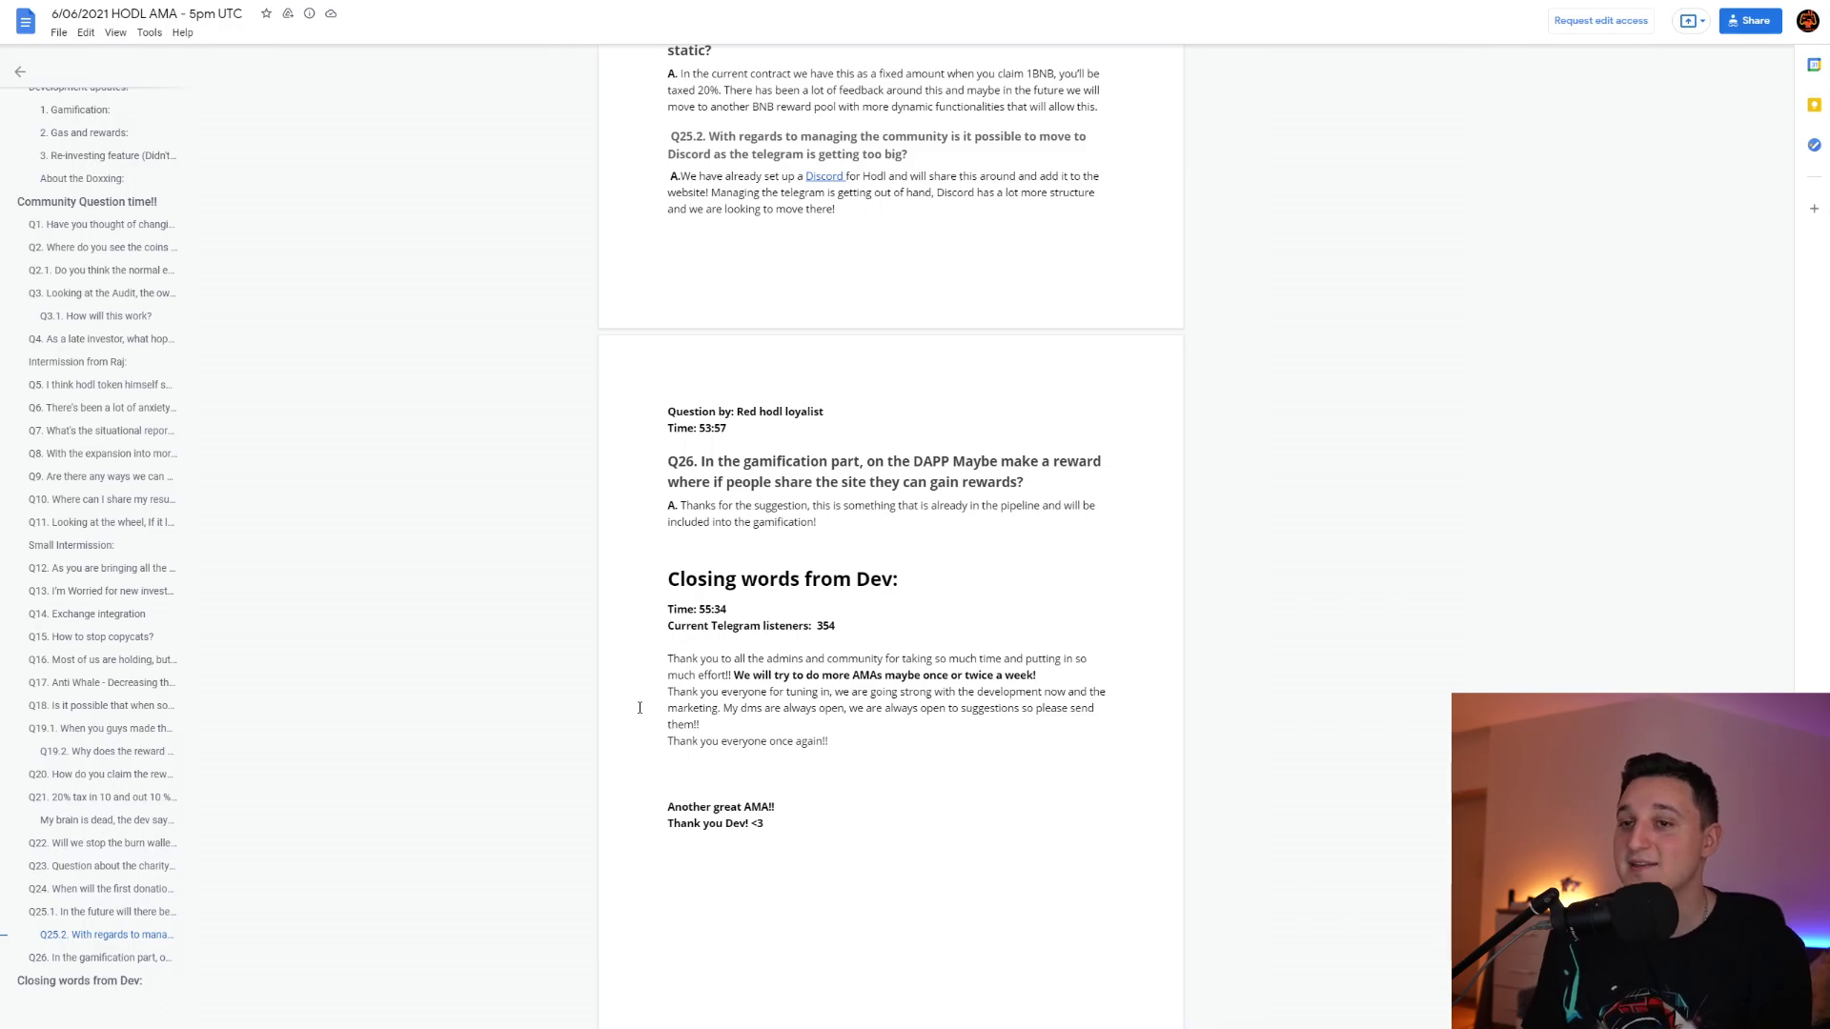
scroll(686, 705, down, 1)
scroll(968, 625, up, 5)
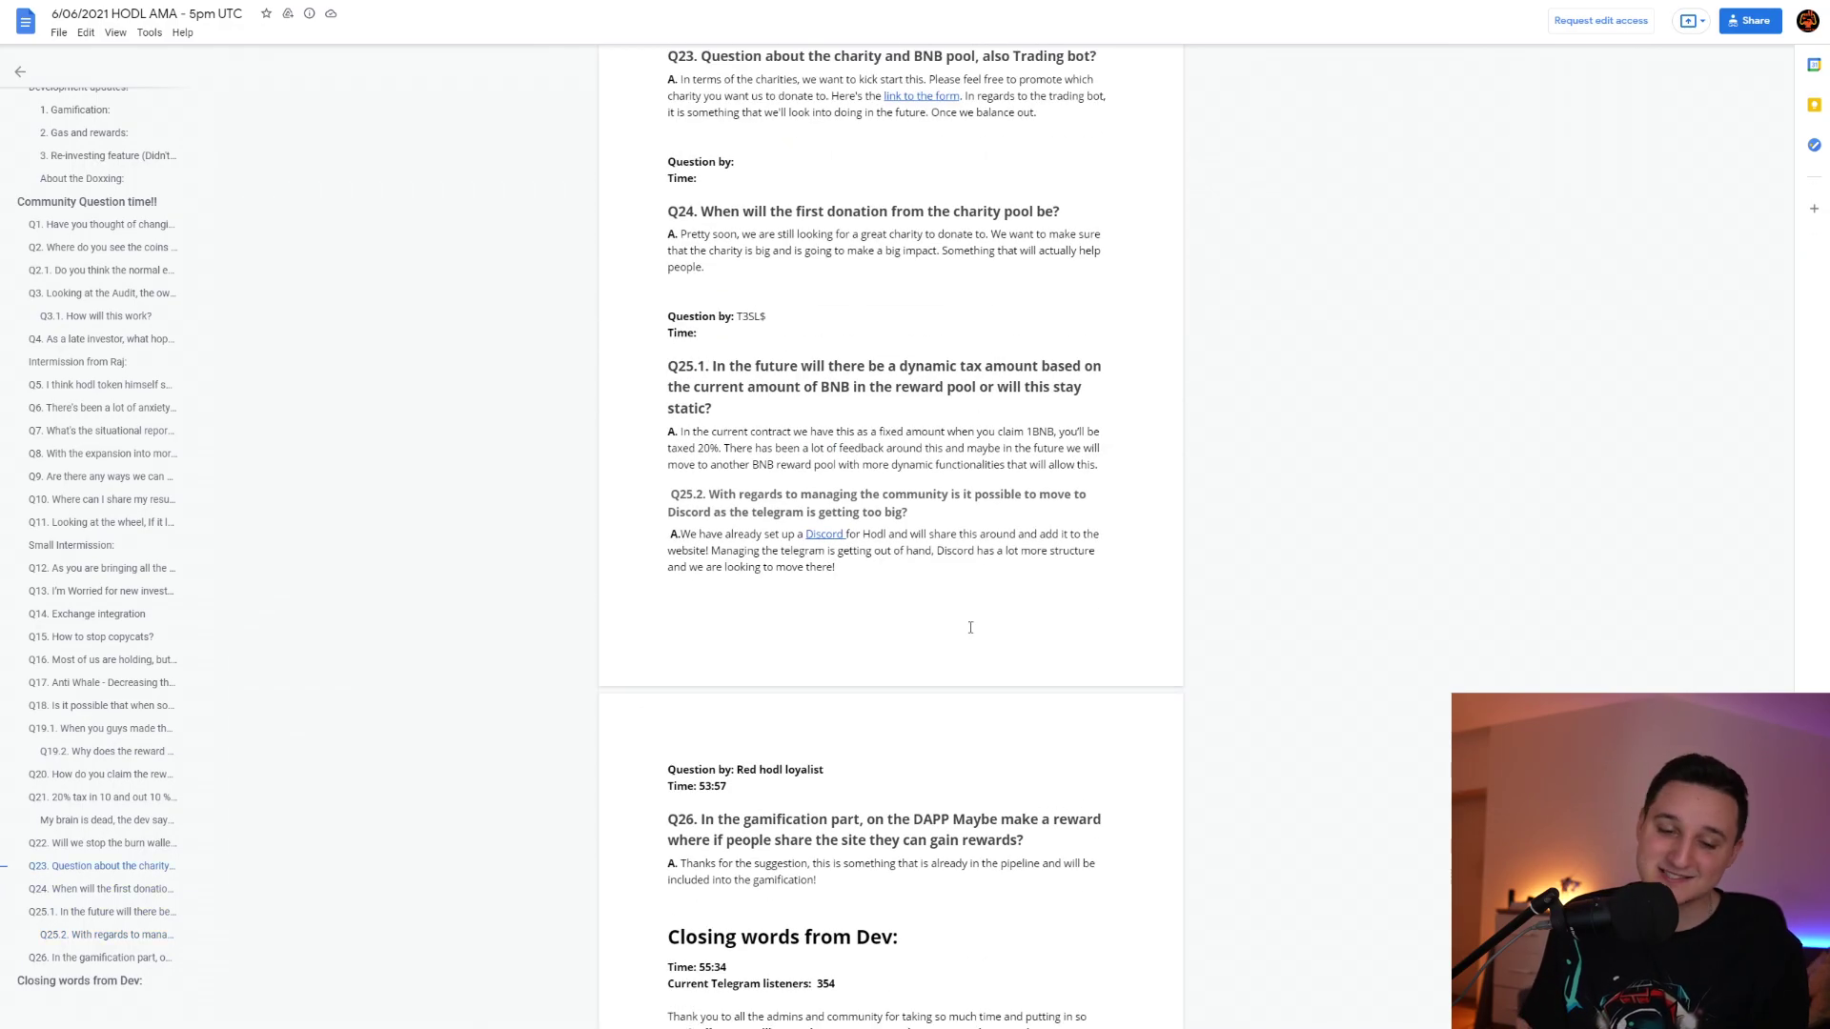
scroll(948, 666, up, 5)
scroll(989, 637, up, 5)
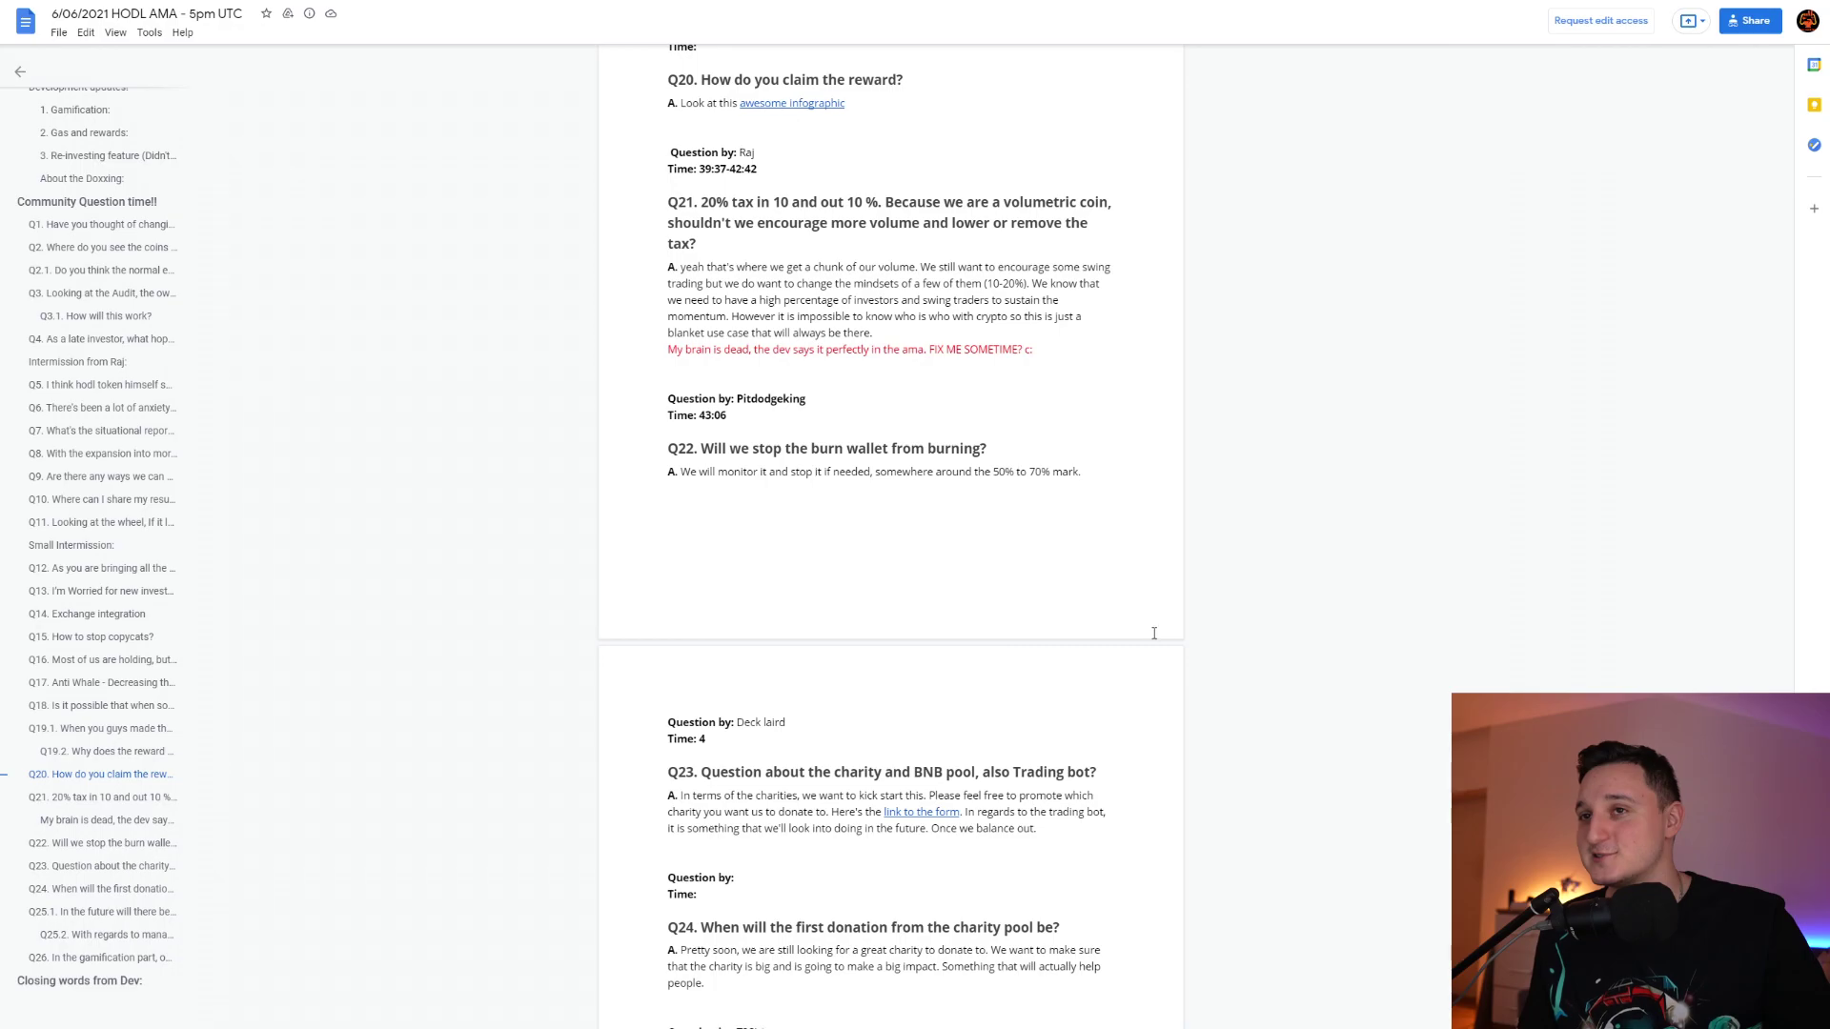
scroll(1230, 572, up, 3)
scroll(1231, 572, up, 5)
scroll(1242, 584, up, 3)
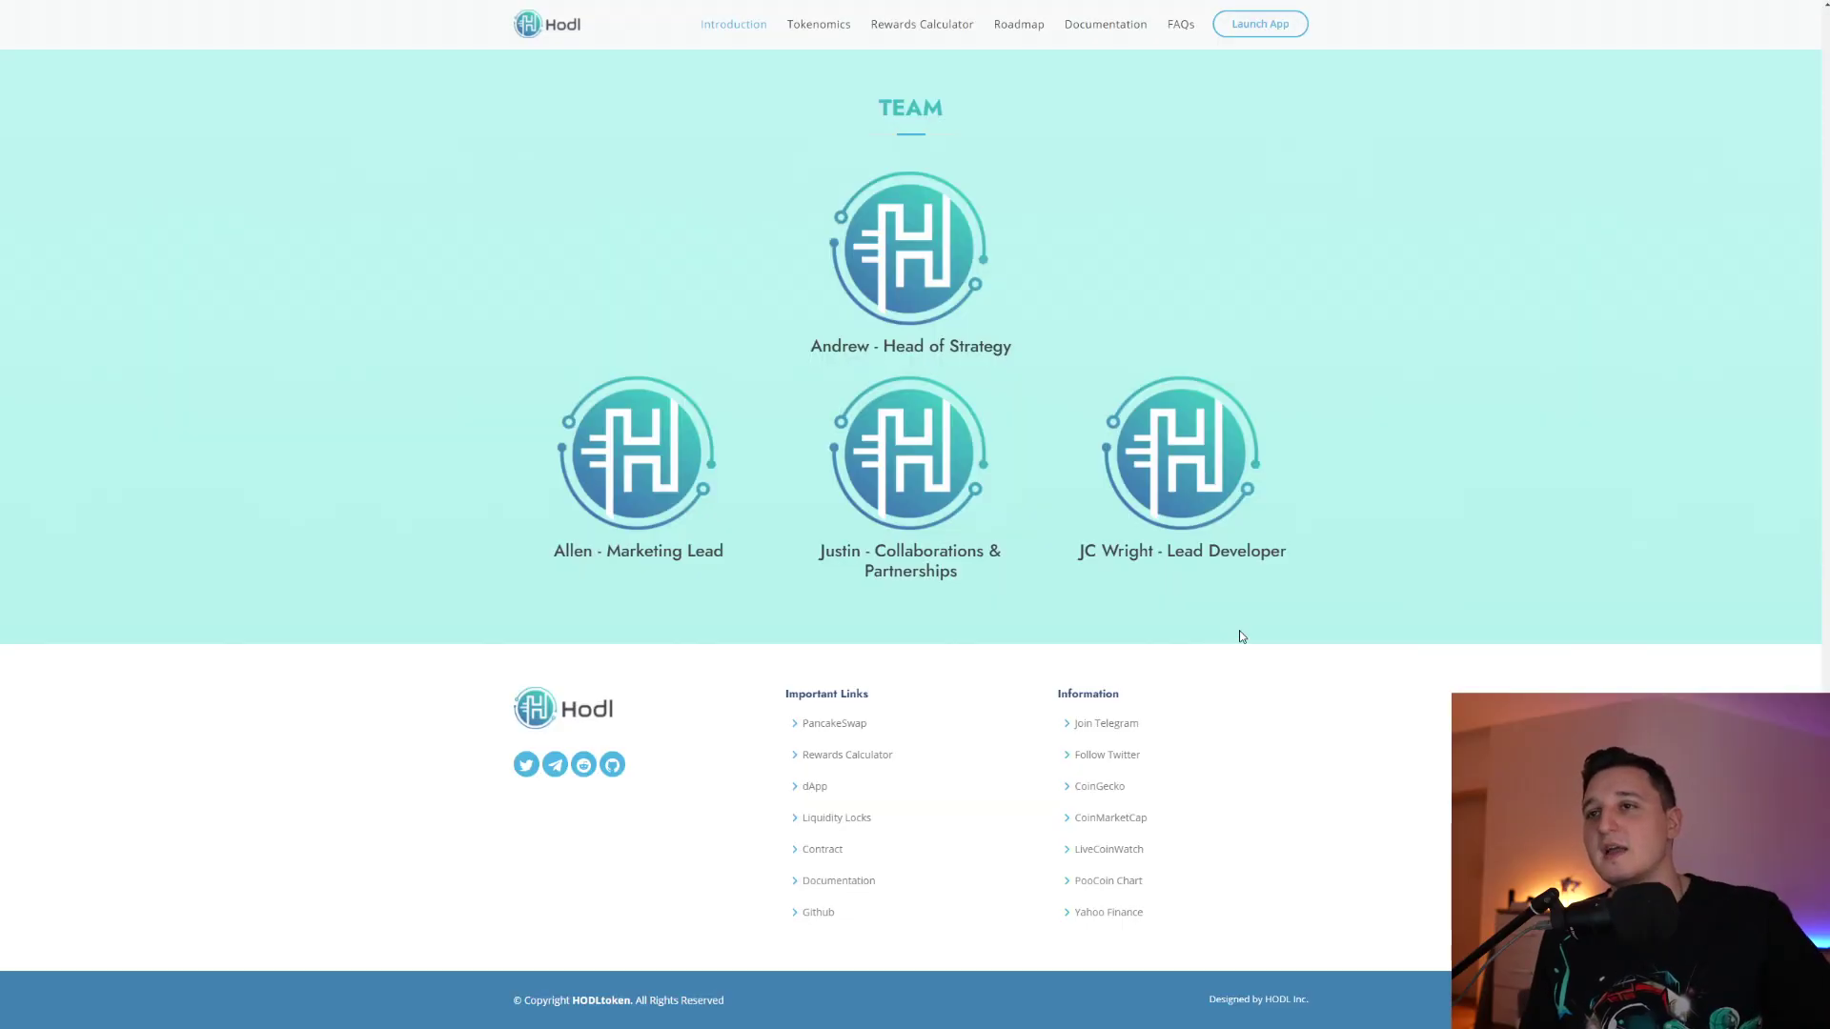
scroll(1239, 631, up, 5)
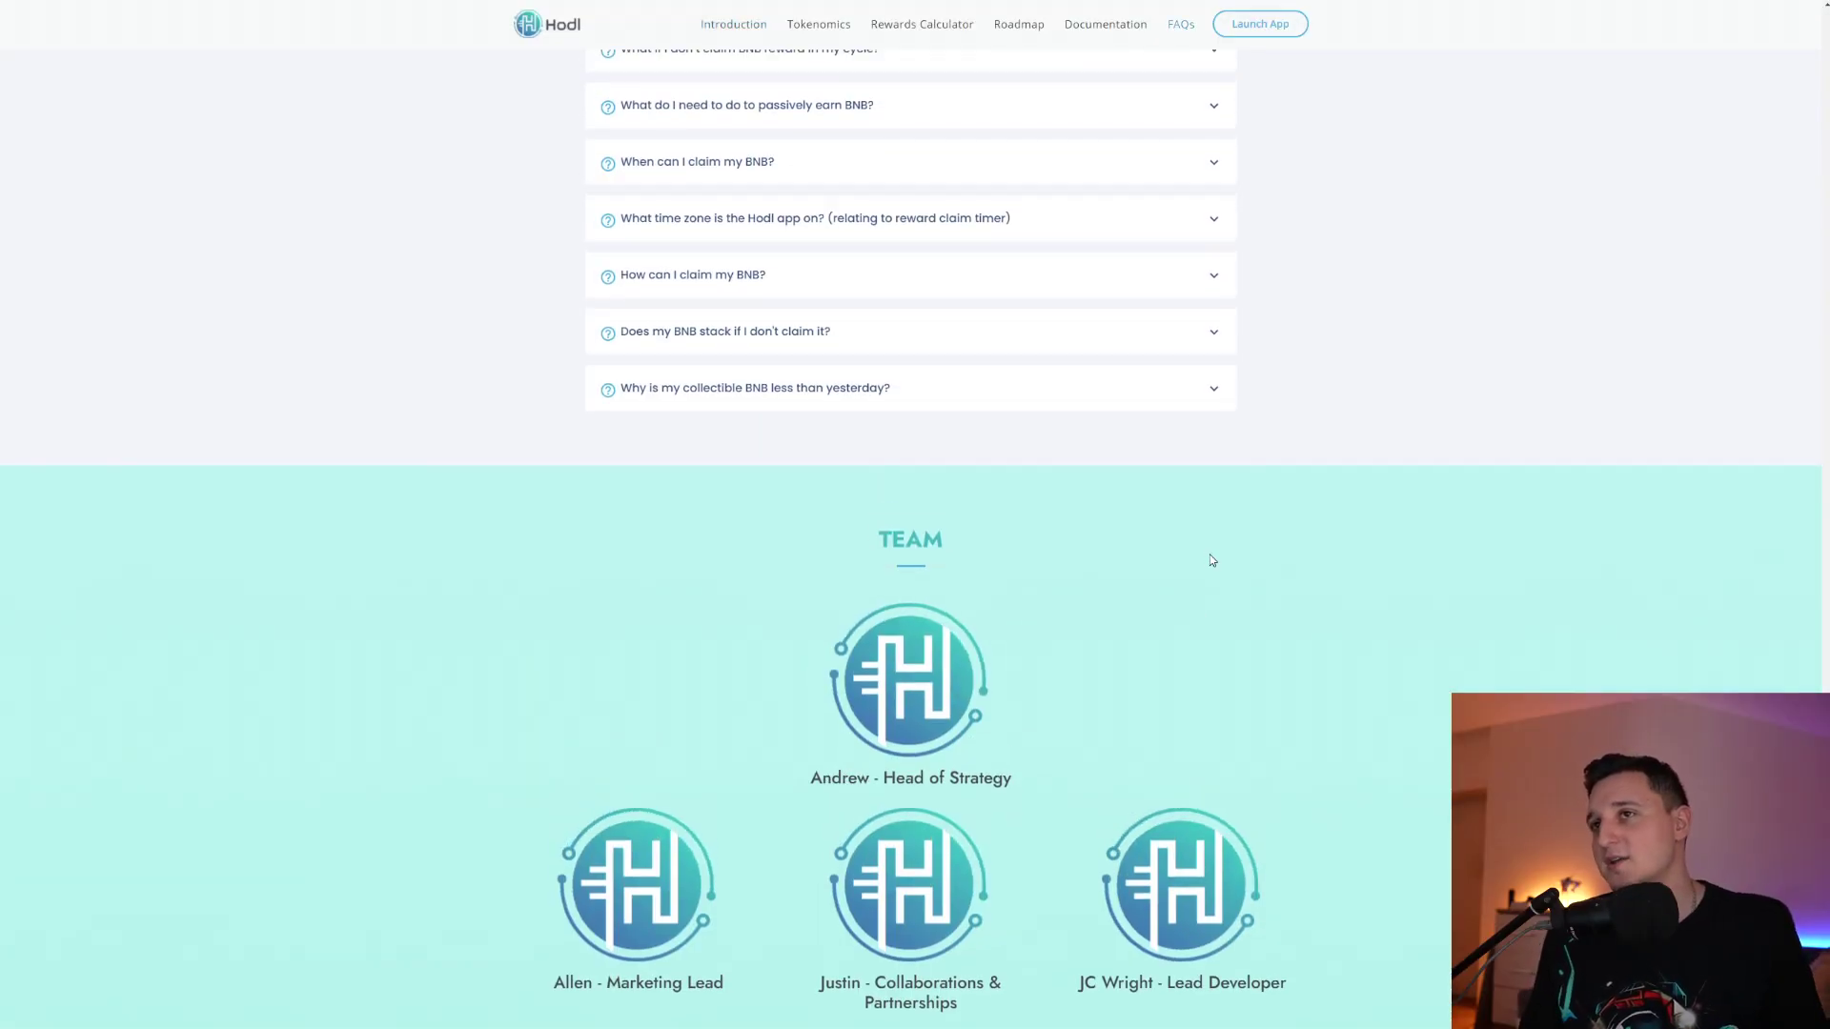
scroll(1209, 559, up, 5)
scroll(1331, 553, up, 5)
scroll(1477, 610, up, 5)
scroll(1519, 642, up, 5)
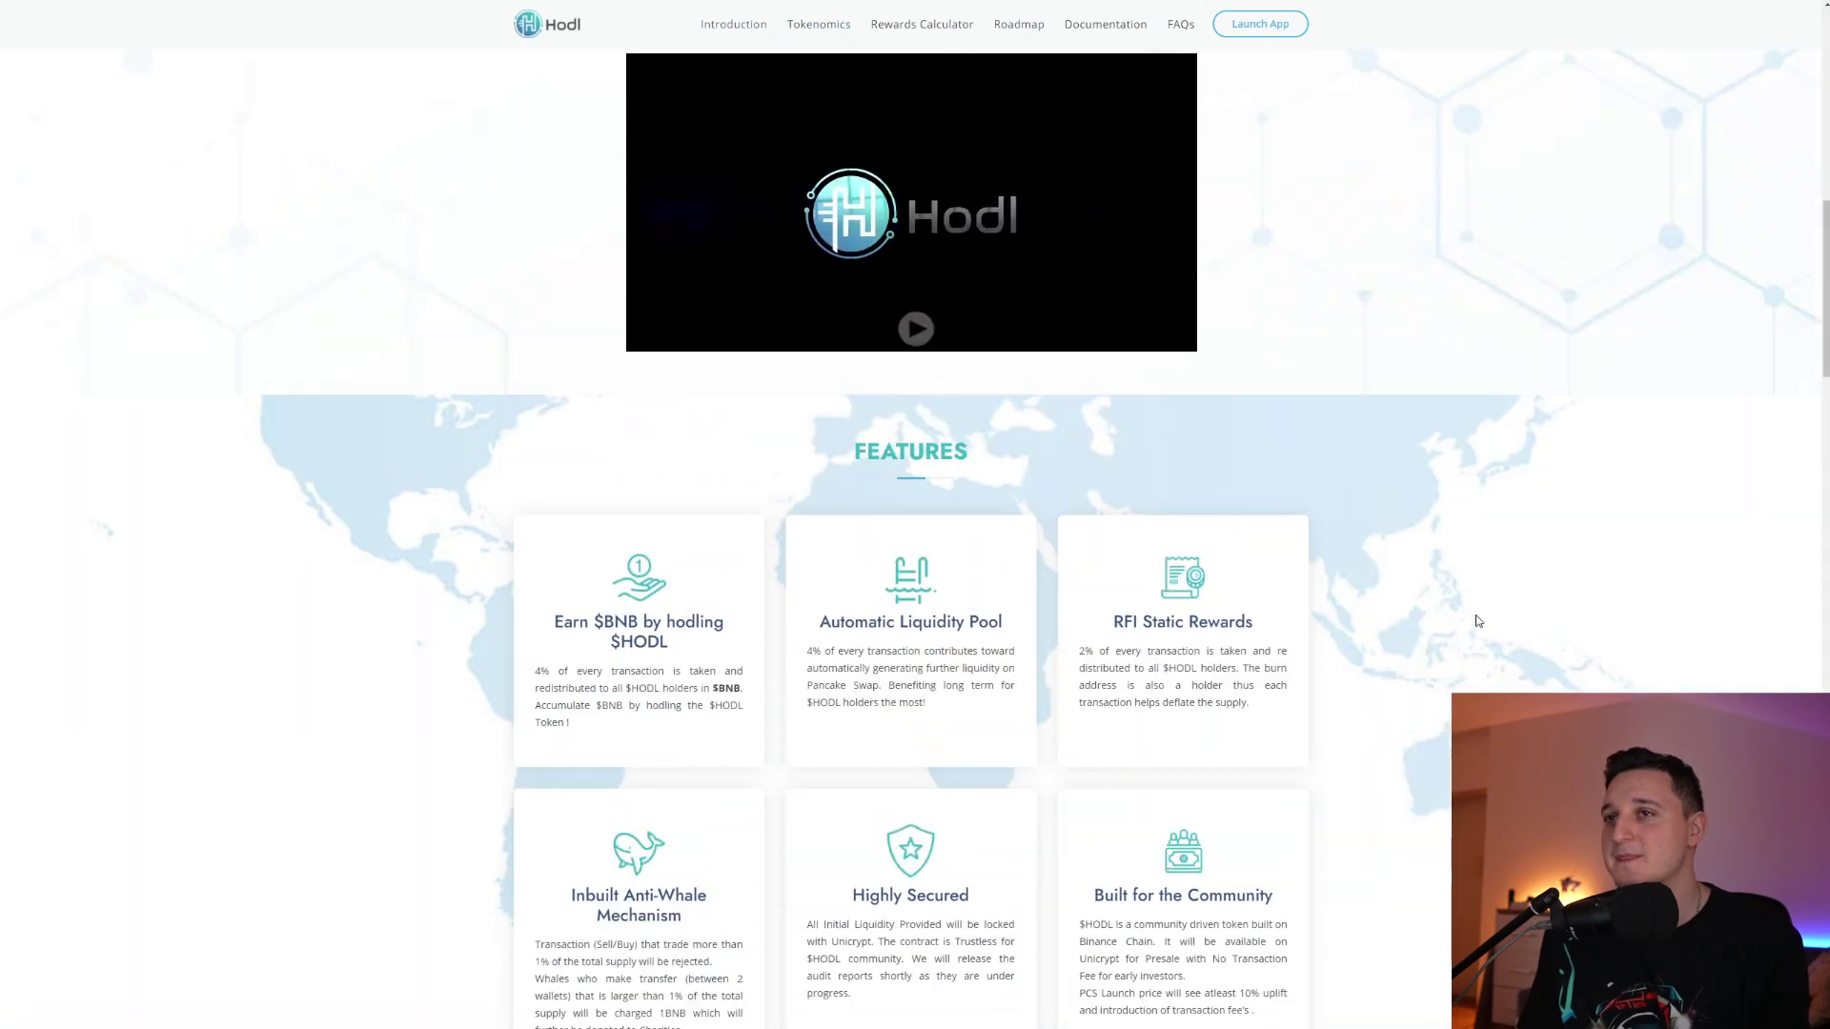
scroll(1472, 588, up, 3)
scroll(1412, 548, up, 5)
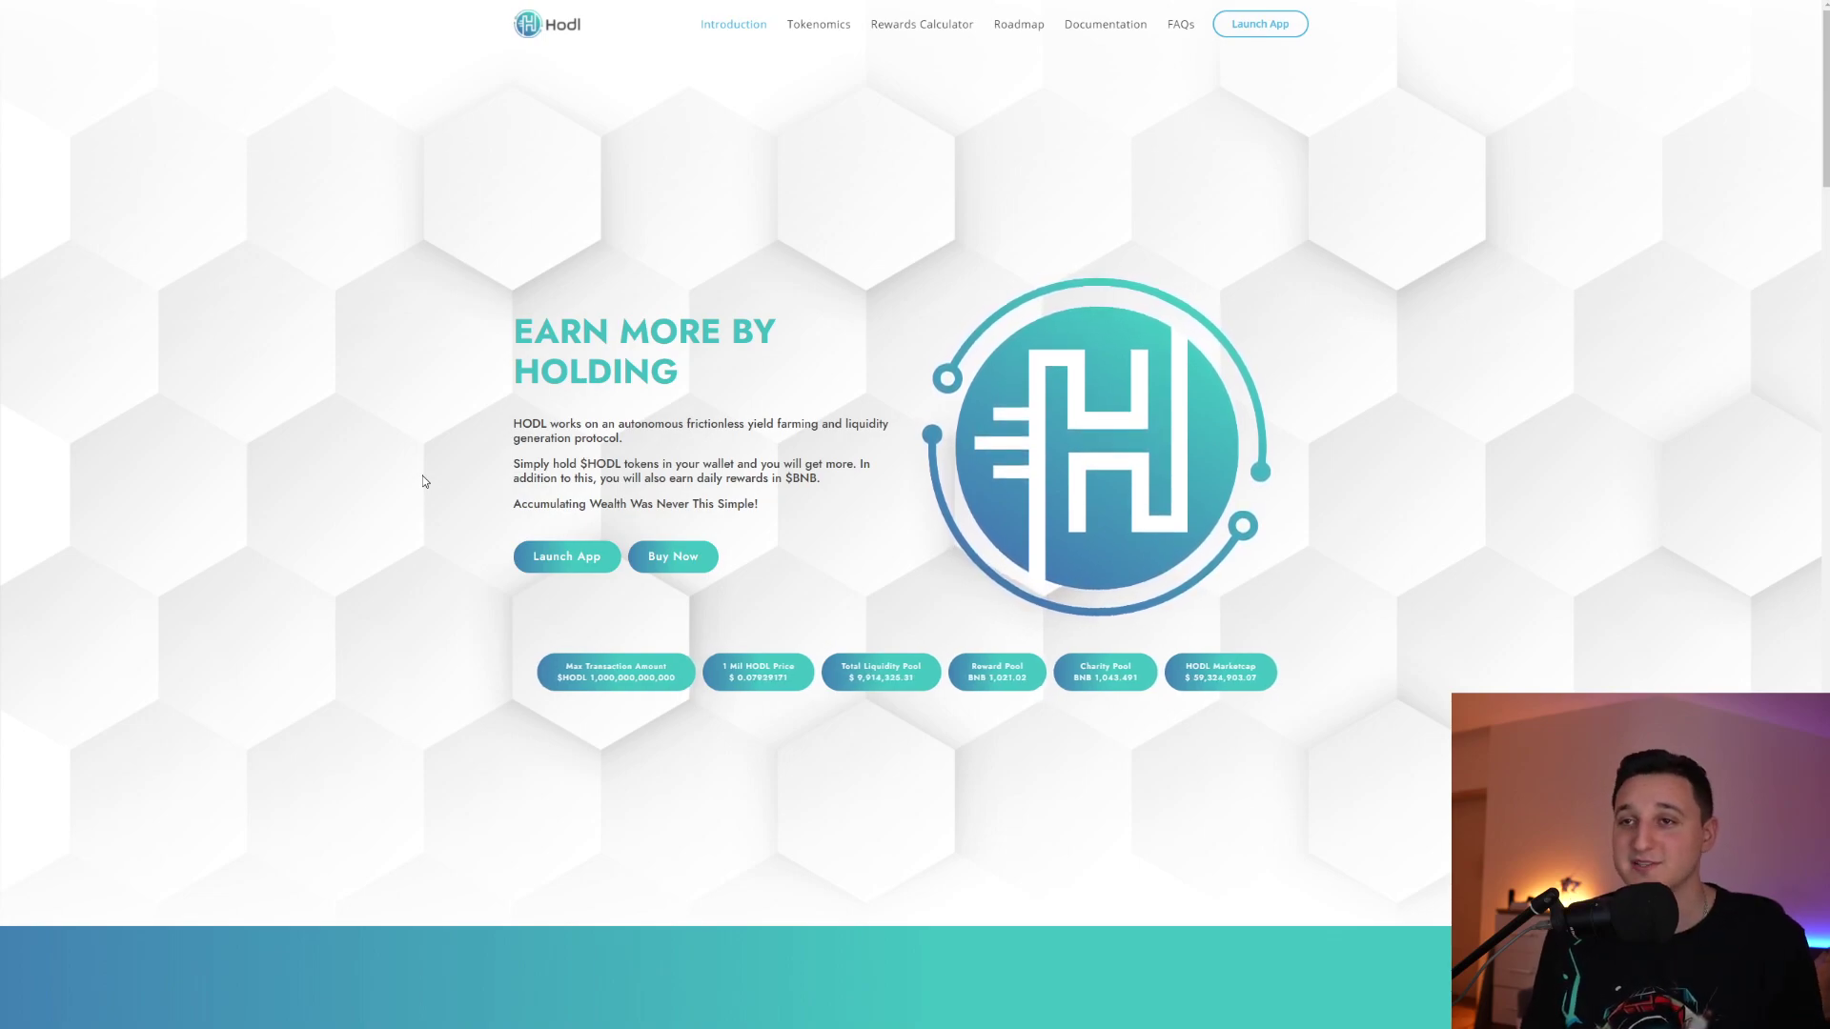
scroll(525, 491, down, 1)
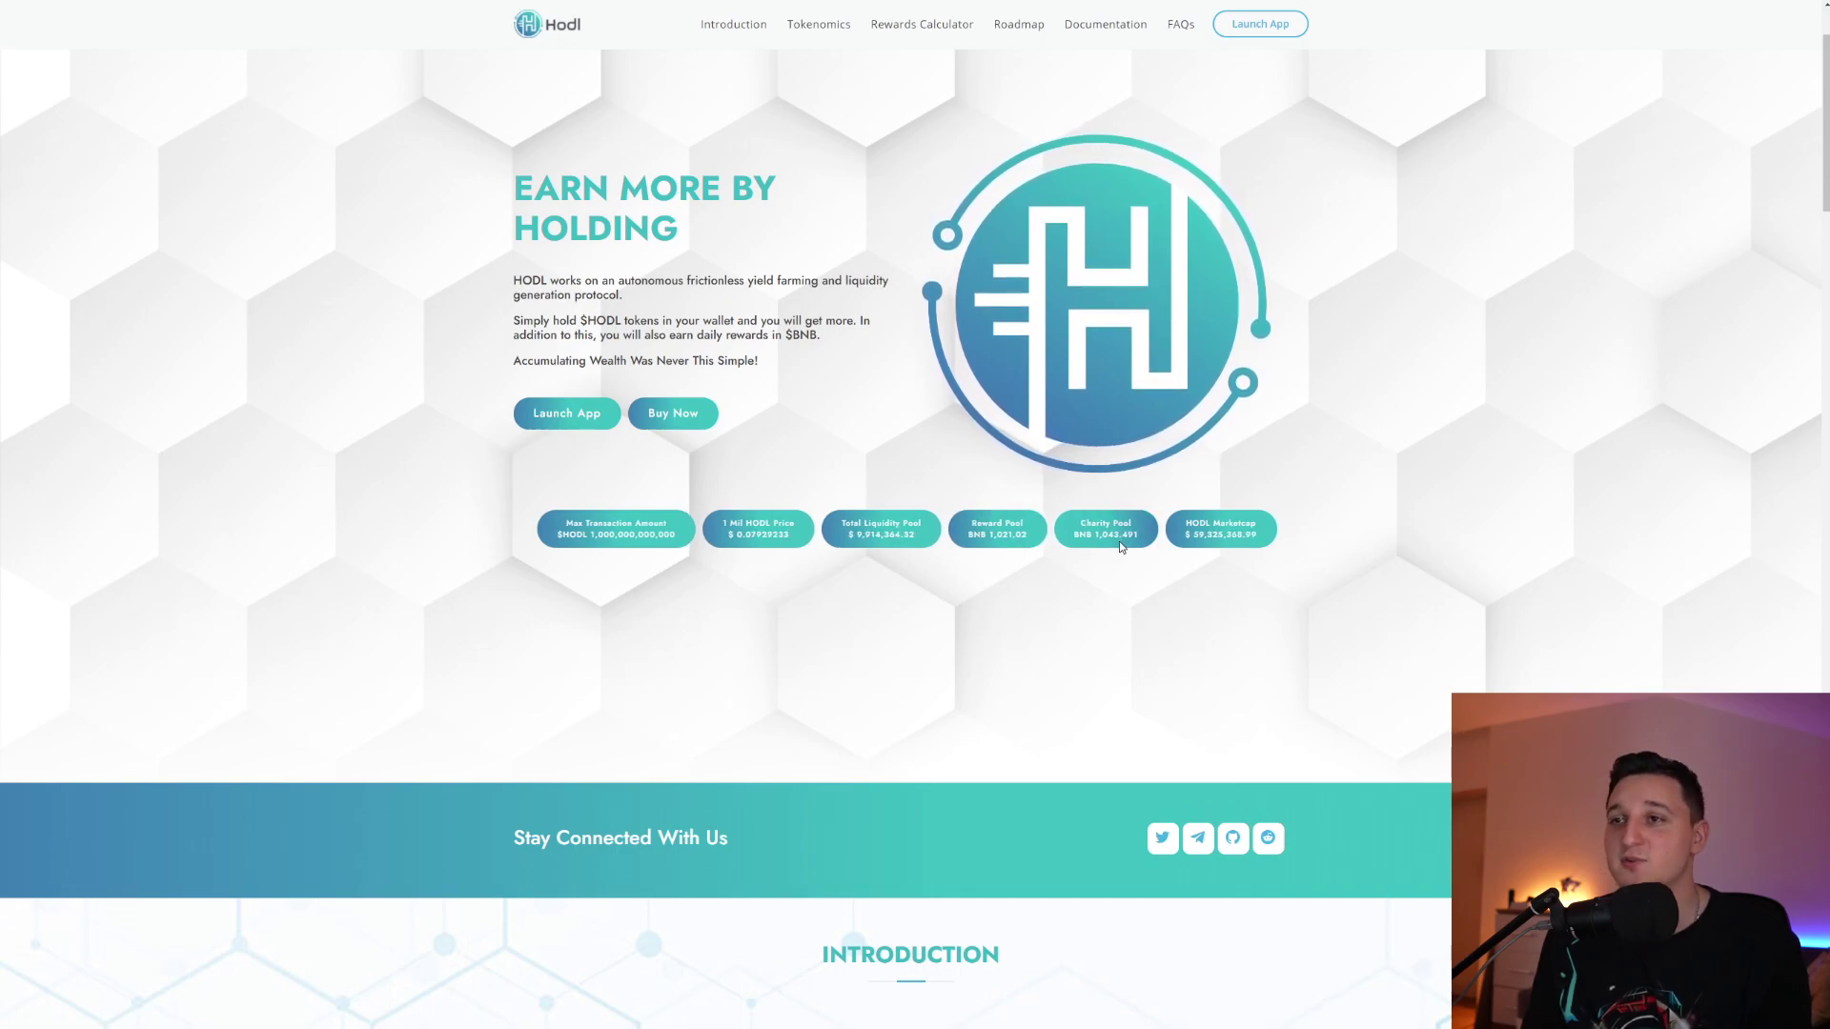
scroll(748, 539, down, 10)
scroll(391, 445, up, 1)
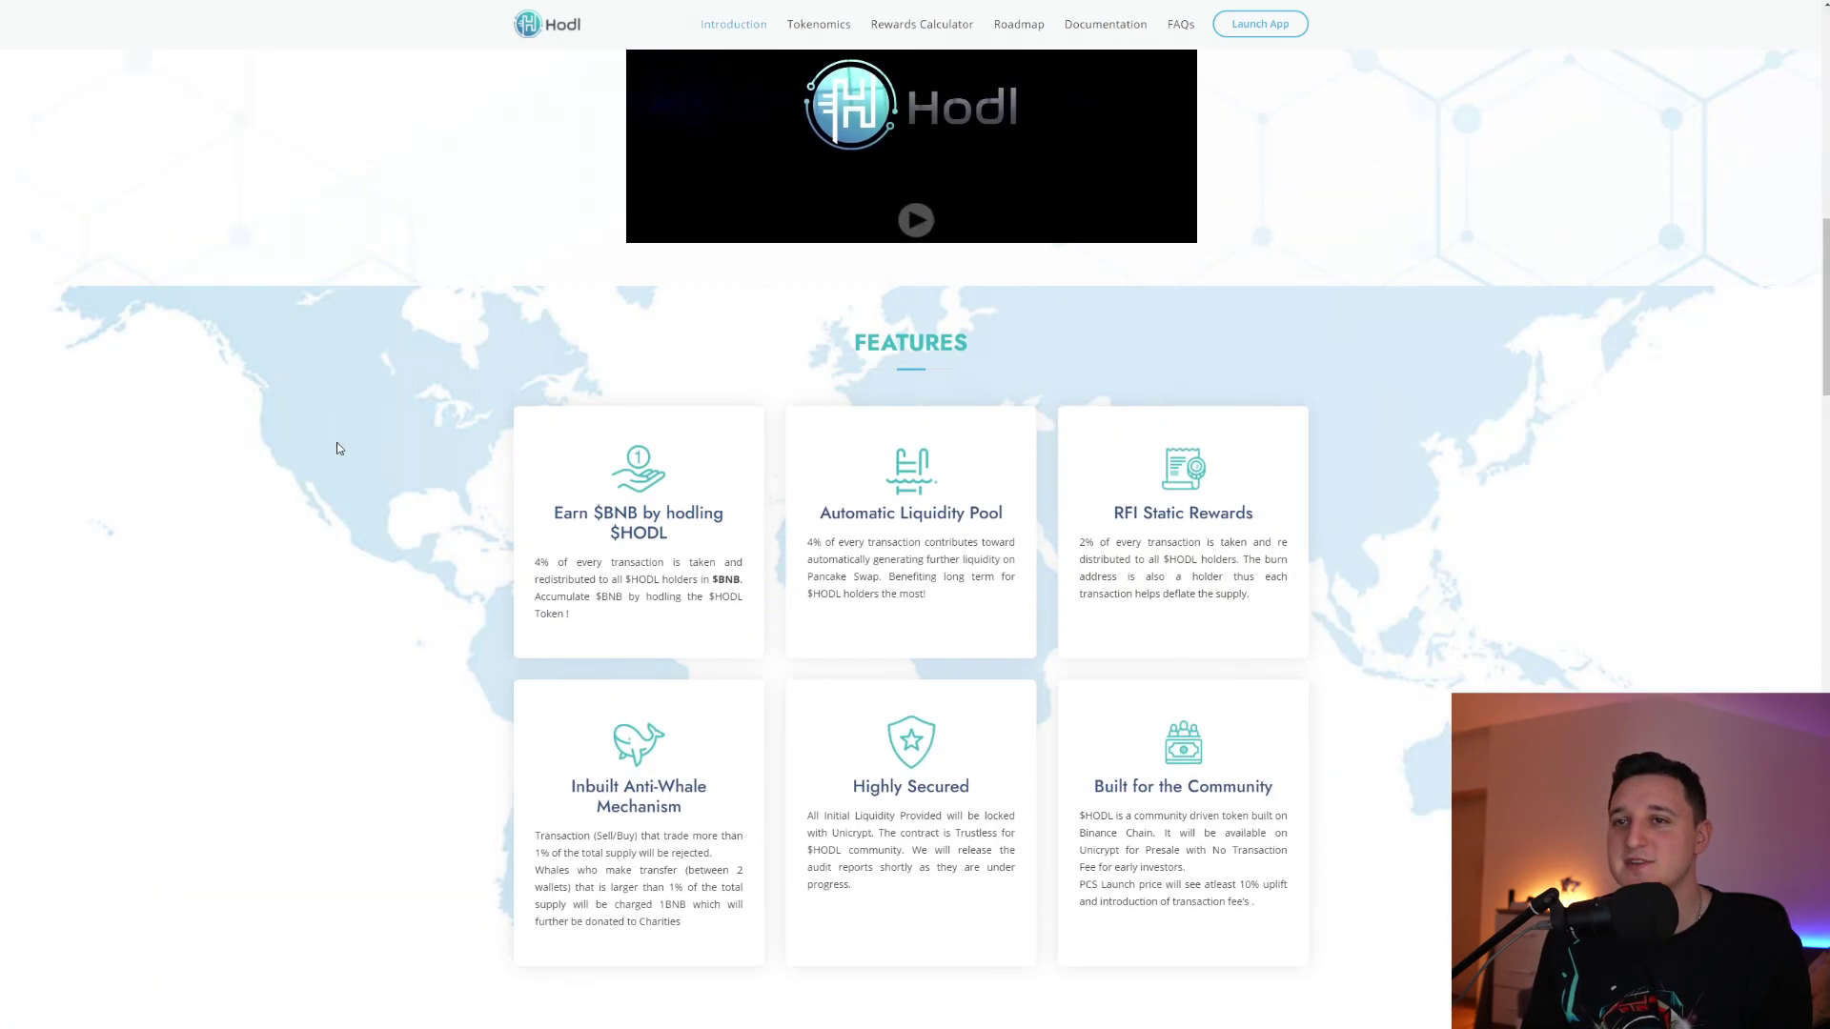
scroll(338, 448, up, 1)
scroll(425, 455, down, 1)
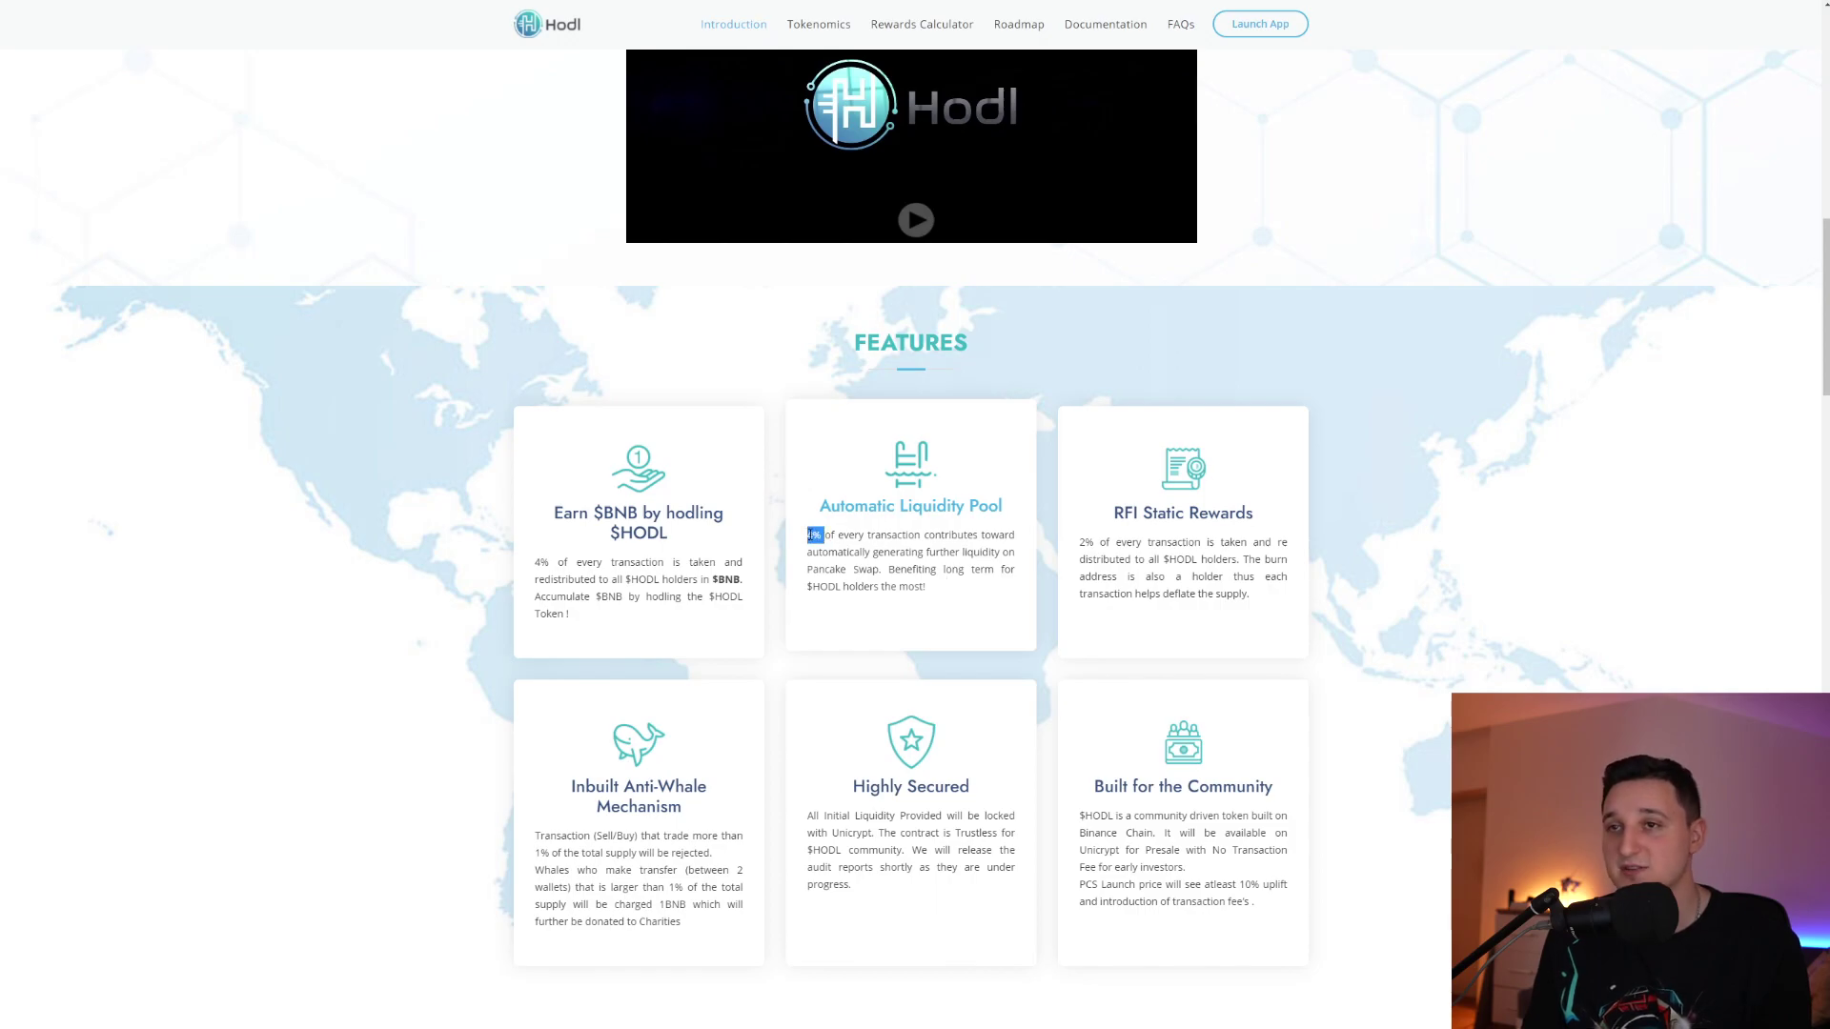
- Clear the liquidity pool percentage highlight and highlight the 2% RFI Static Rewards figure
click(826, 536)
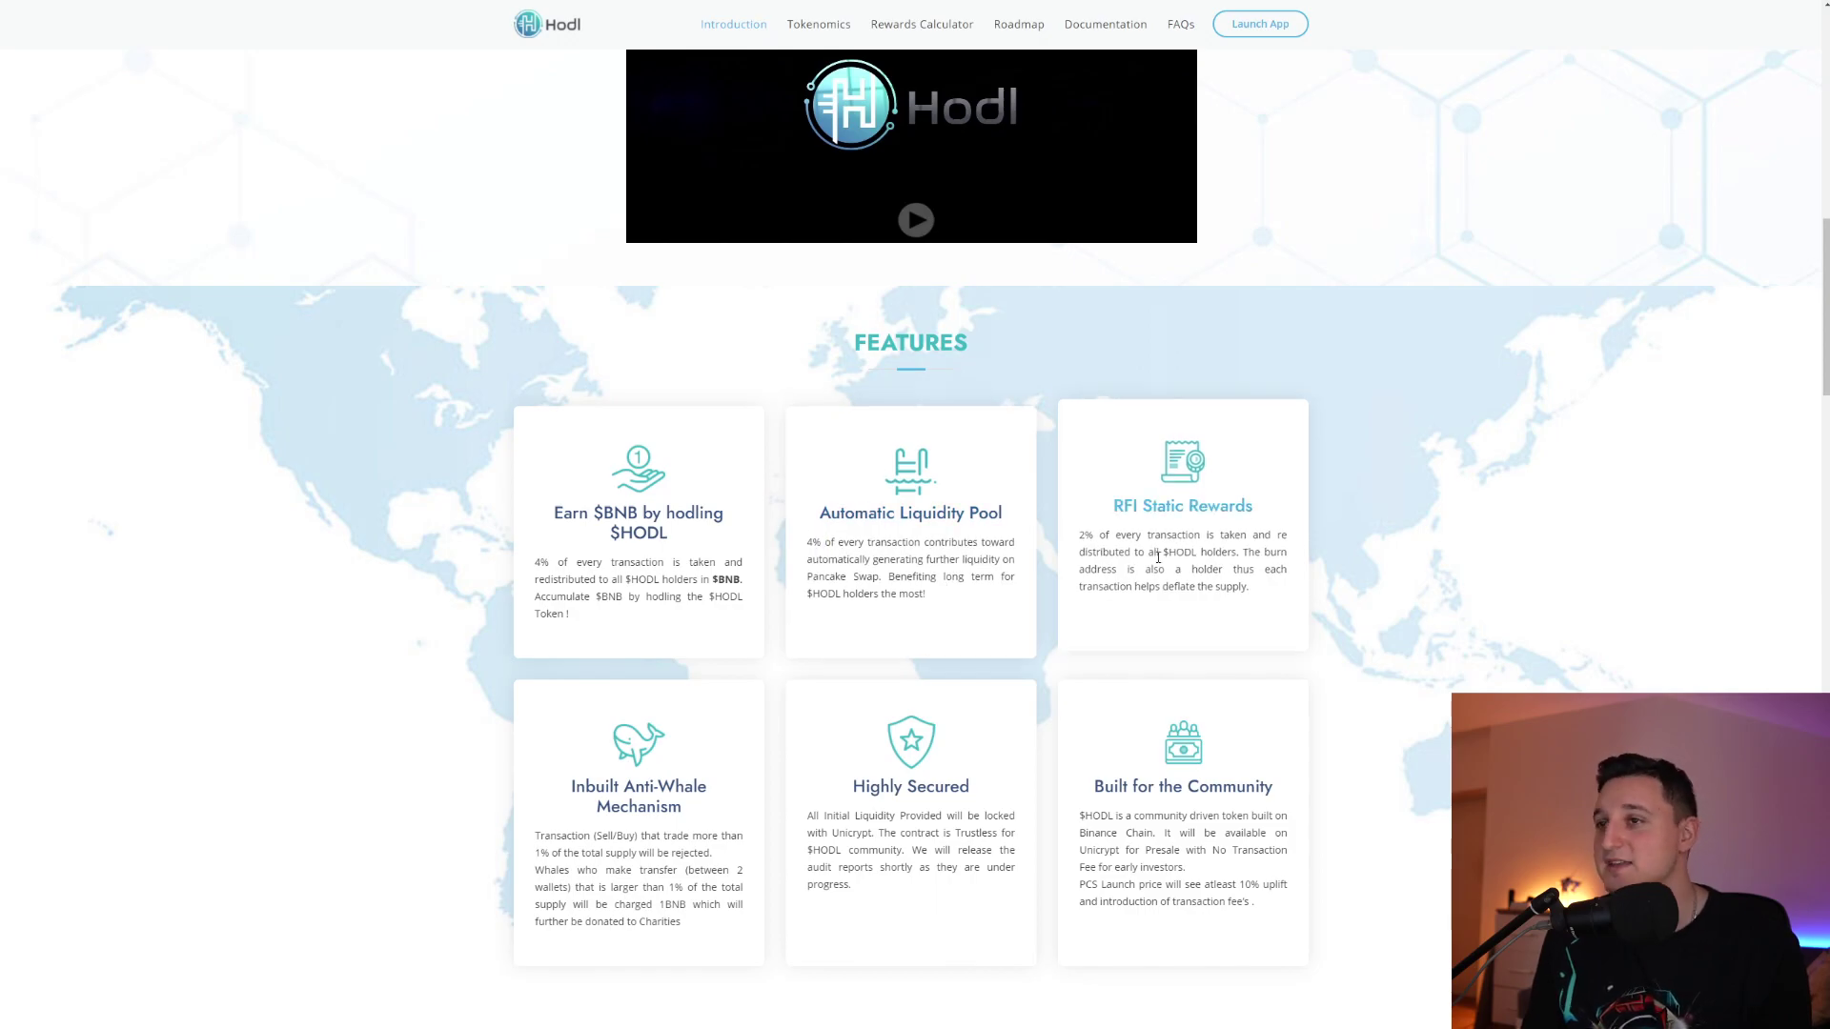
double_click(1082, 535)
scroll(762, 536, down, 2)
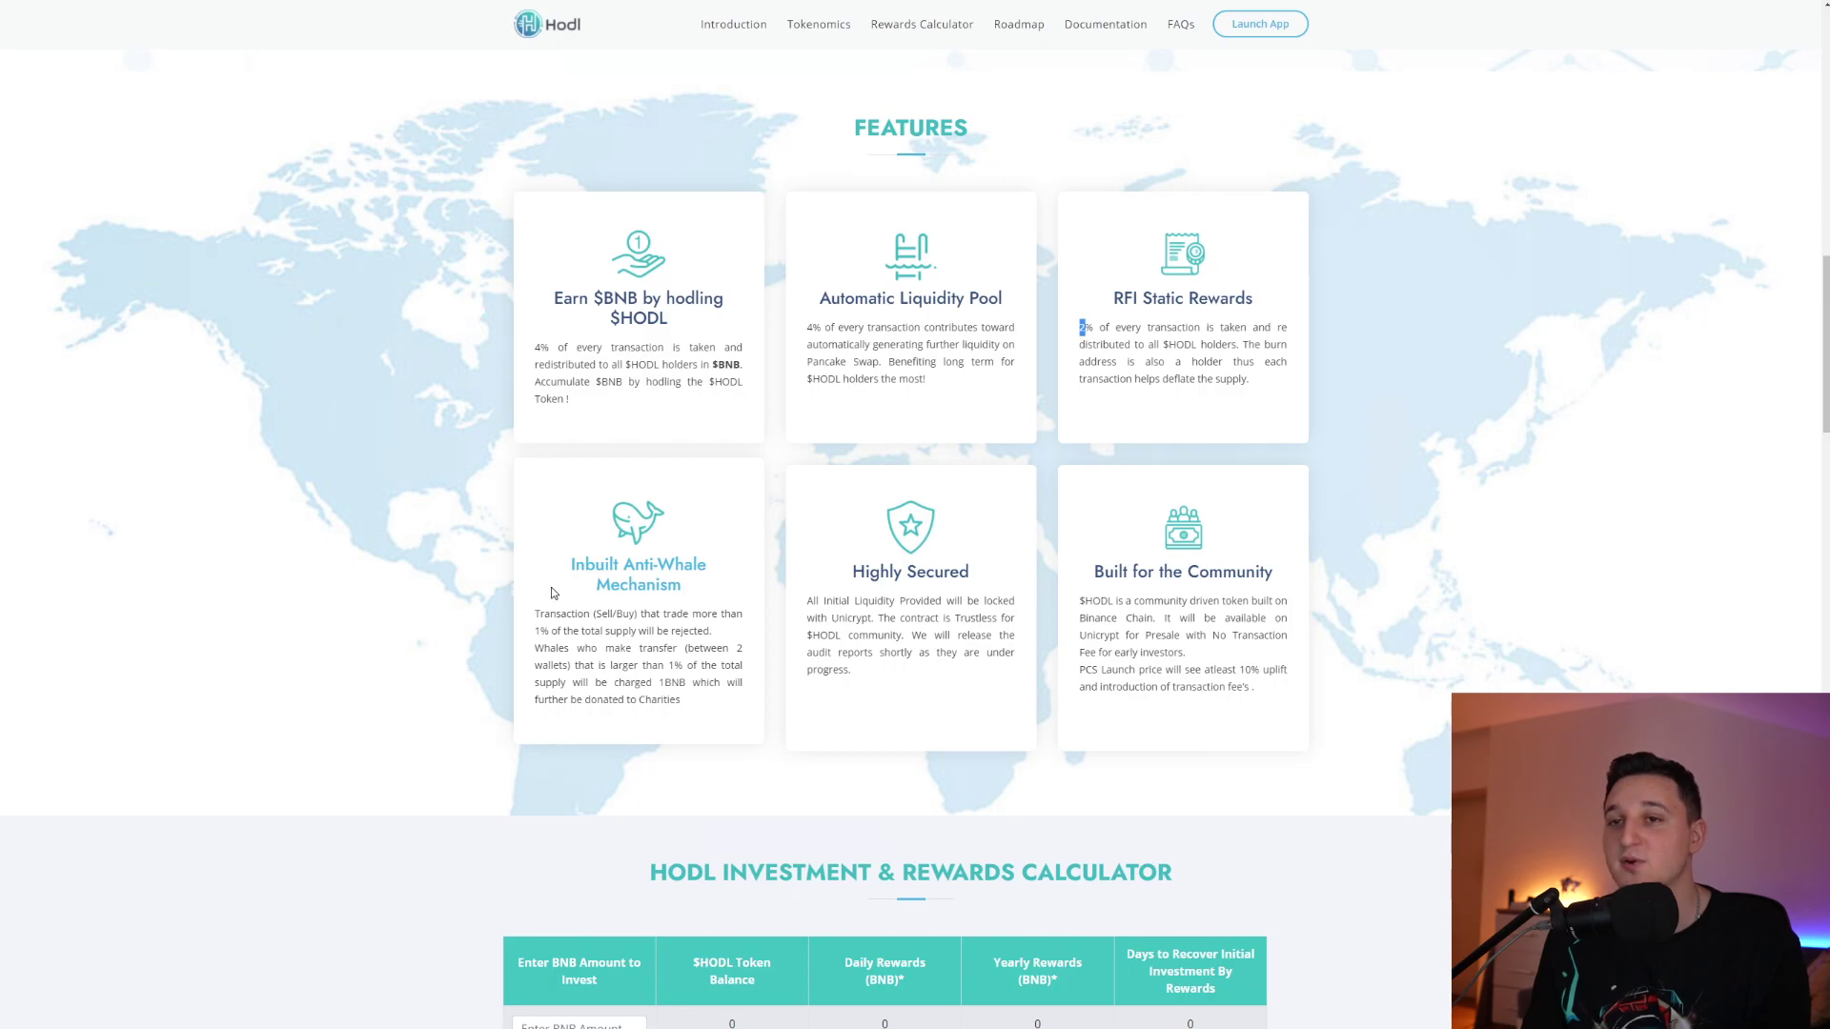
scroll(620, 522, down, 2)
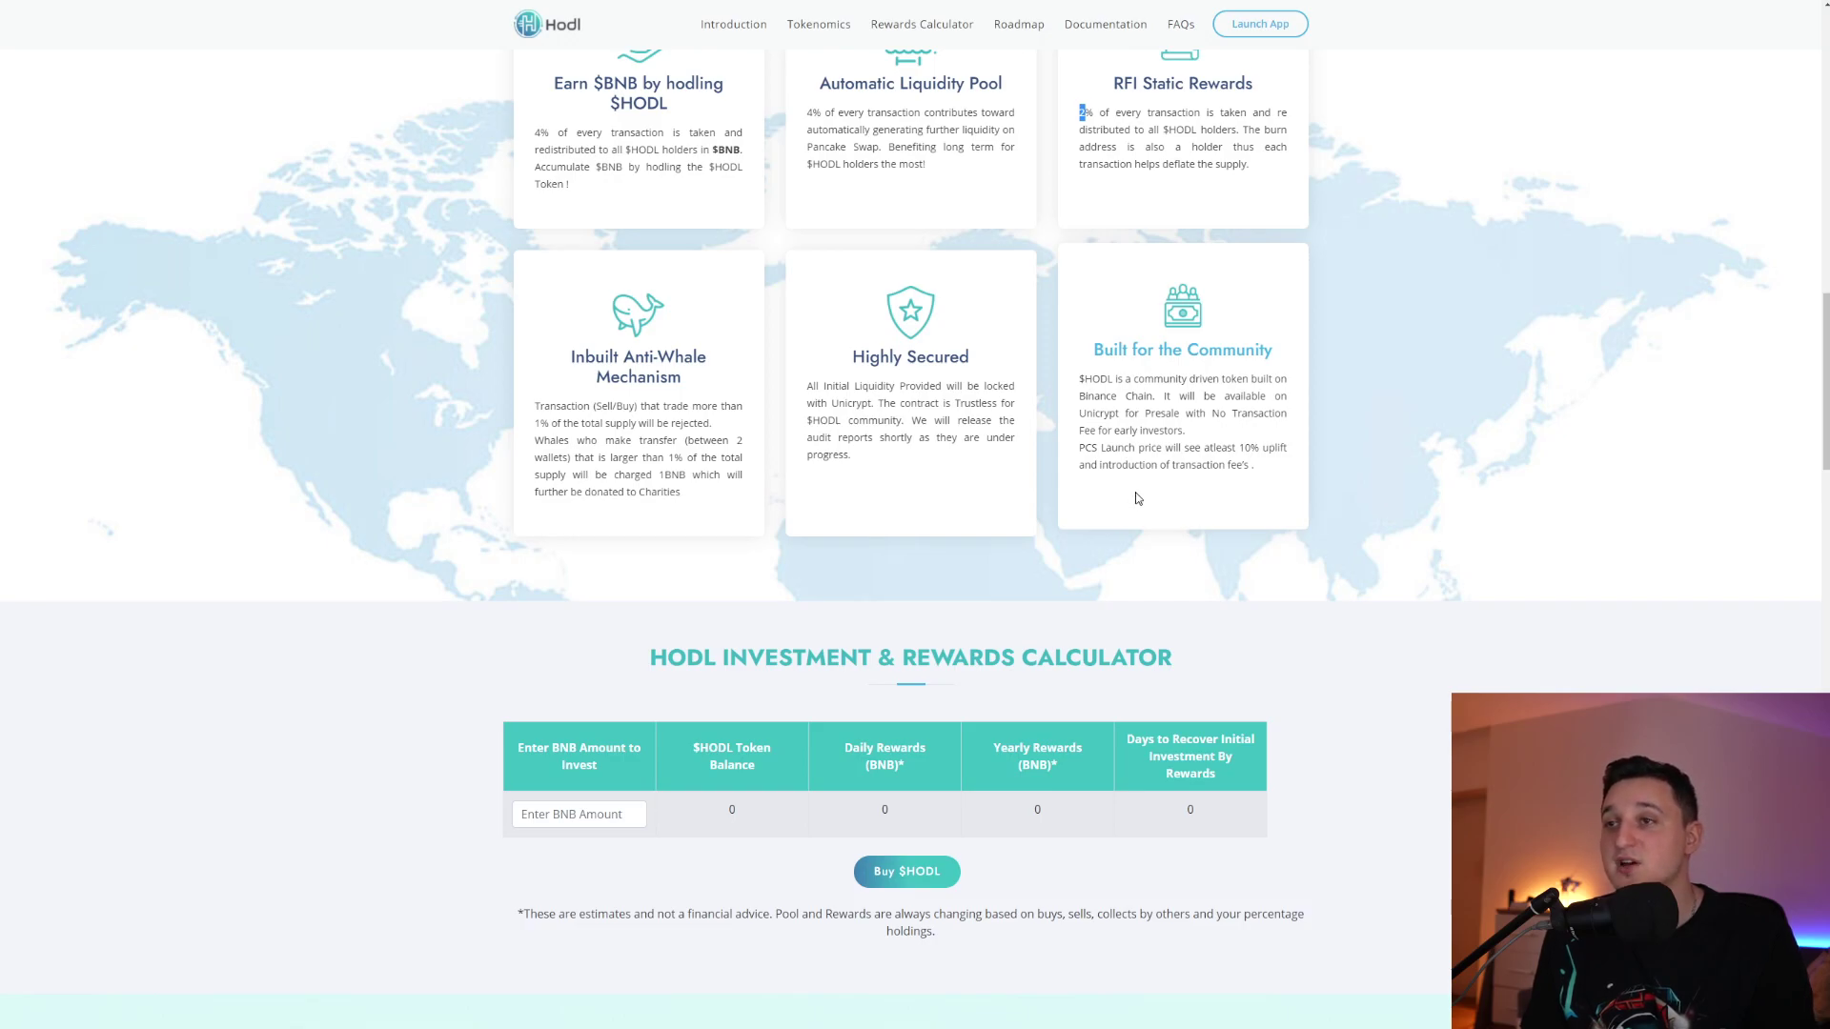
scroll(1101, 486, down, 1)
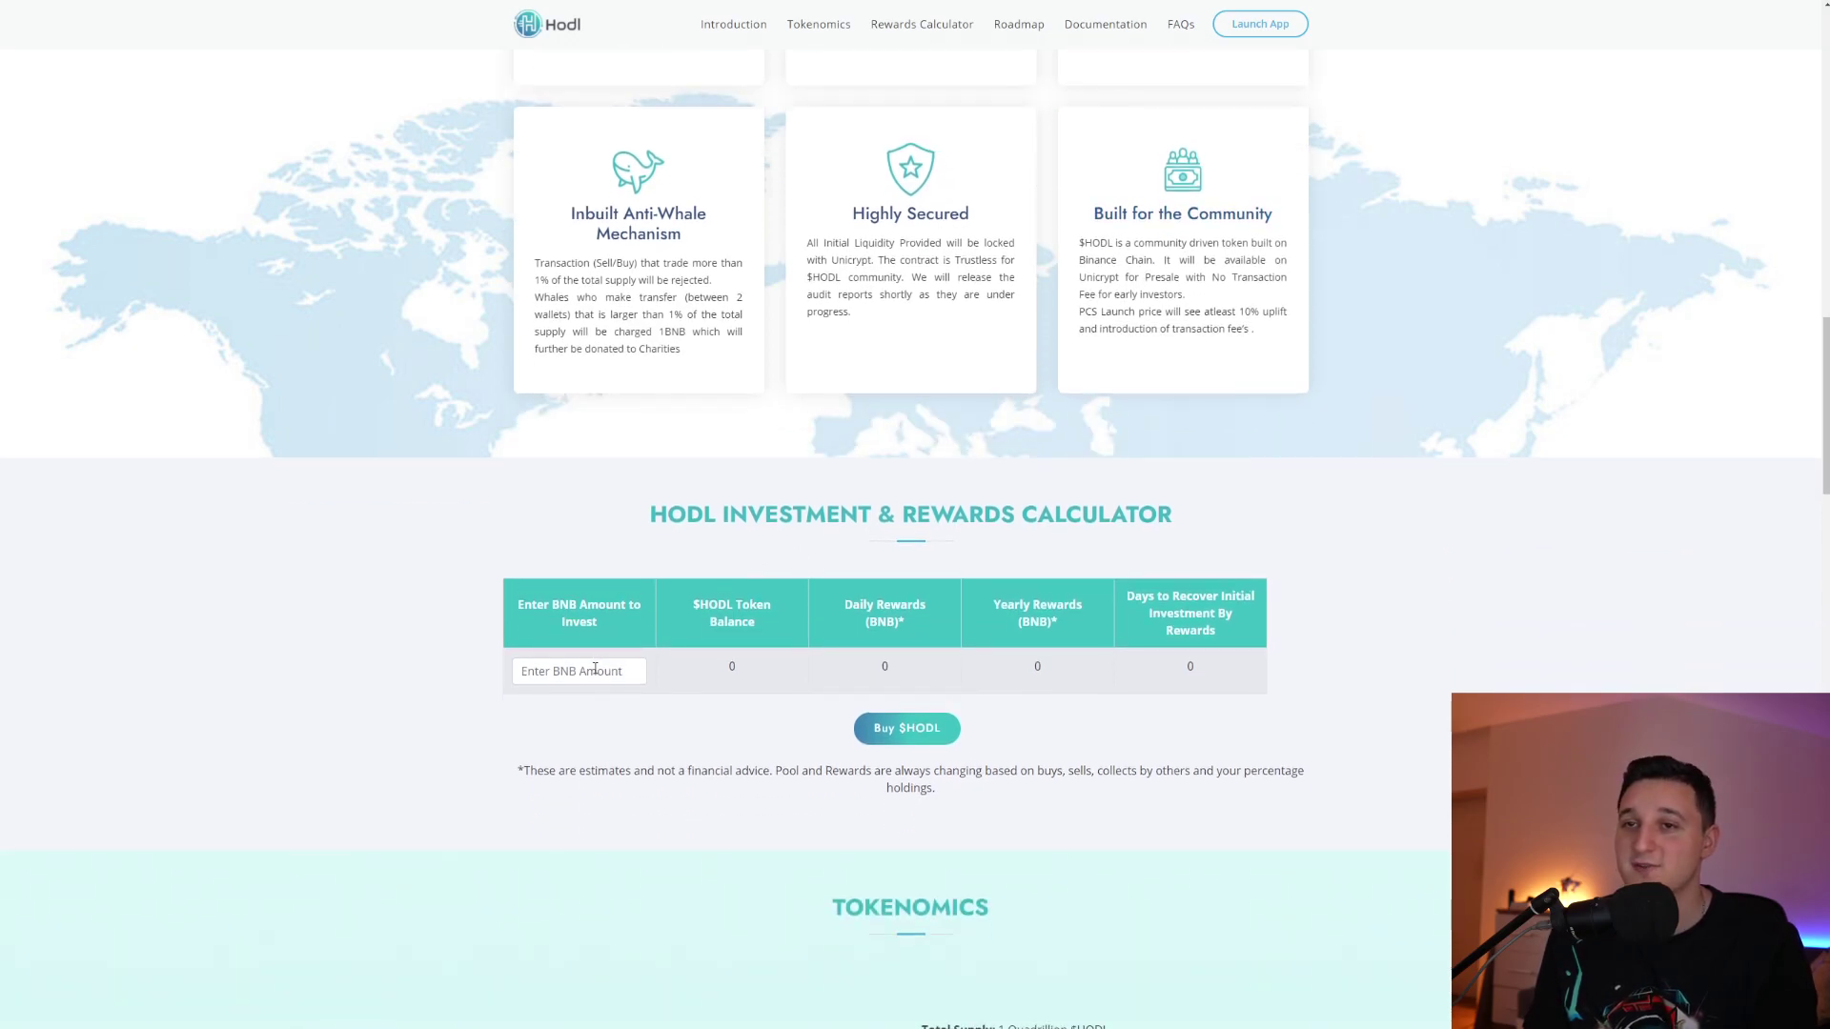
- Enter 1 BNB as the investment amount in the rewards calculator
click(594, 669)
text(1)
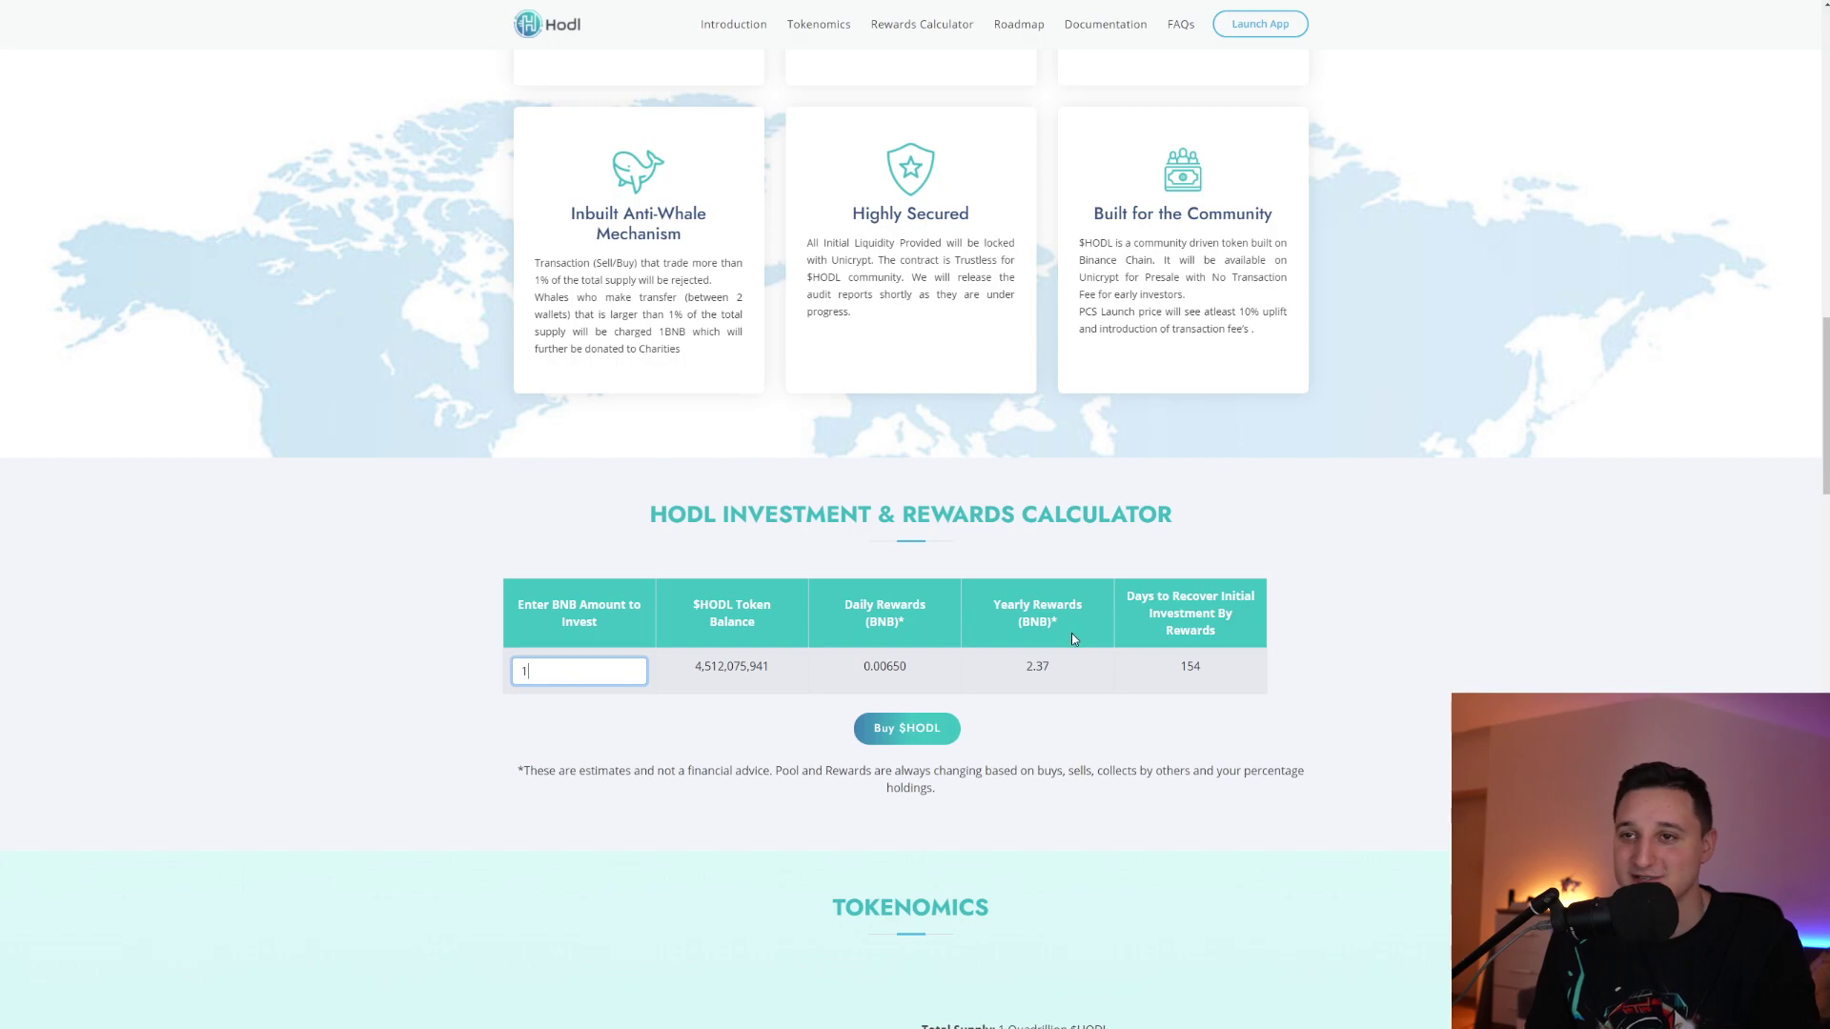
scroll(1042, 600, down, 1)
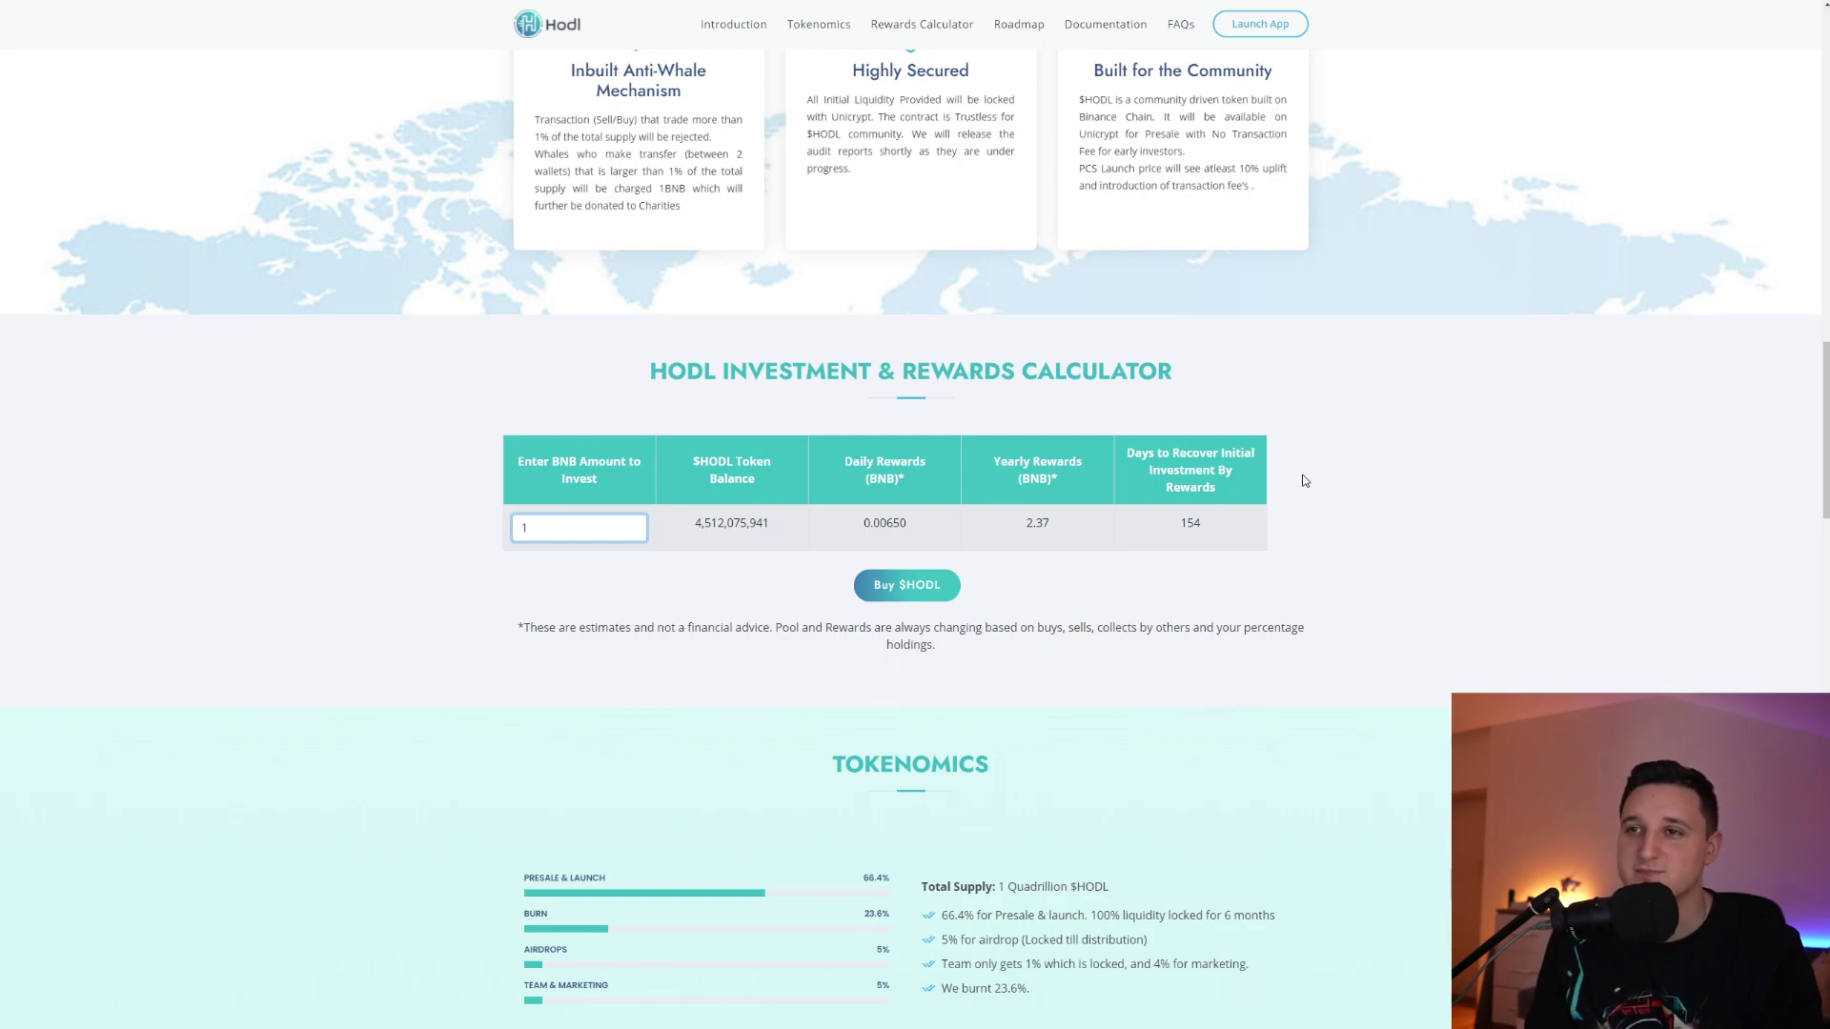
scroll(1234, 498, up, 2)
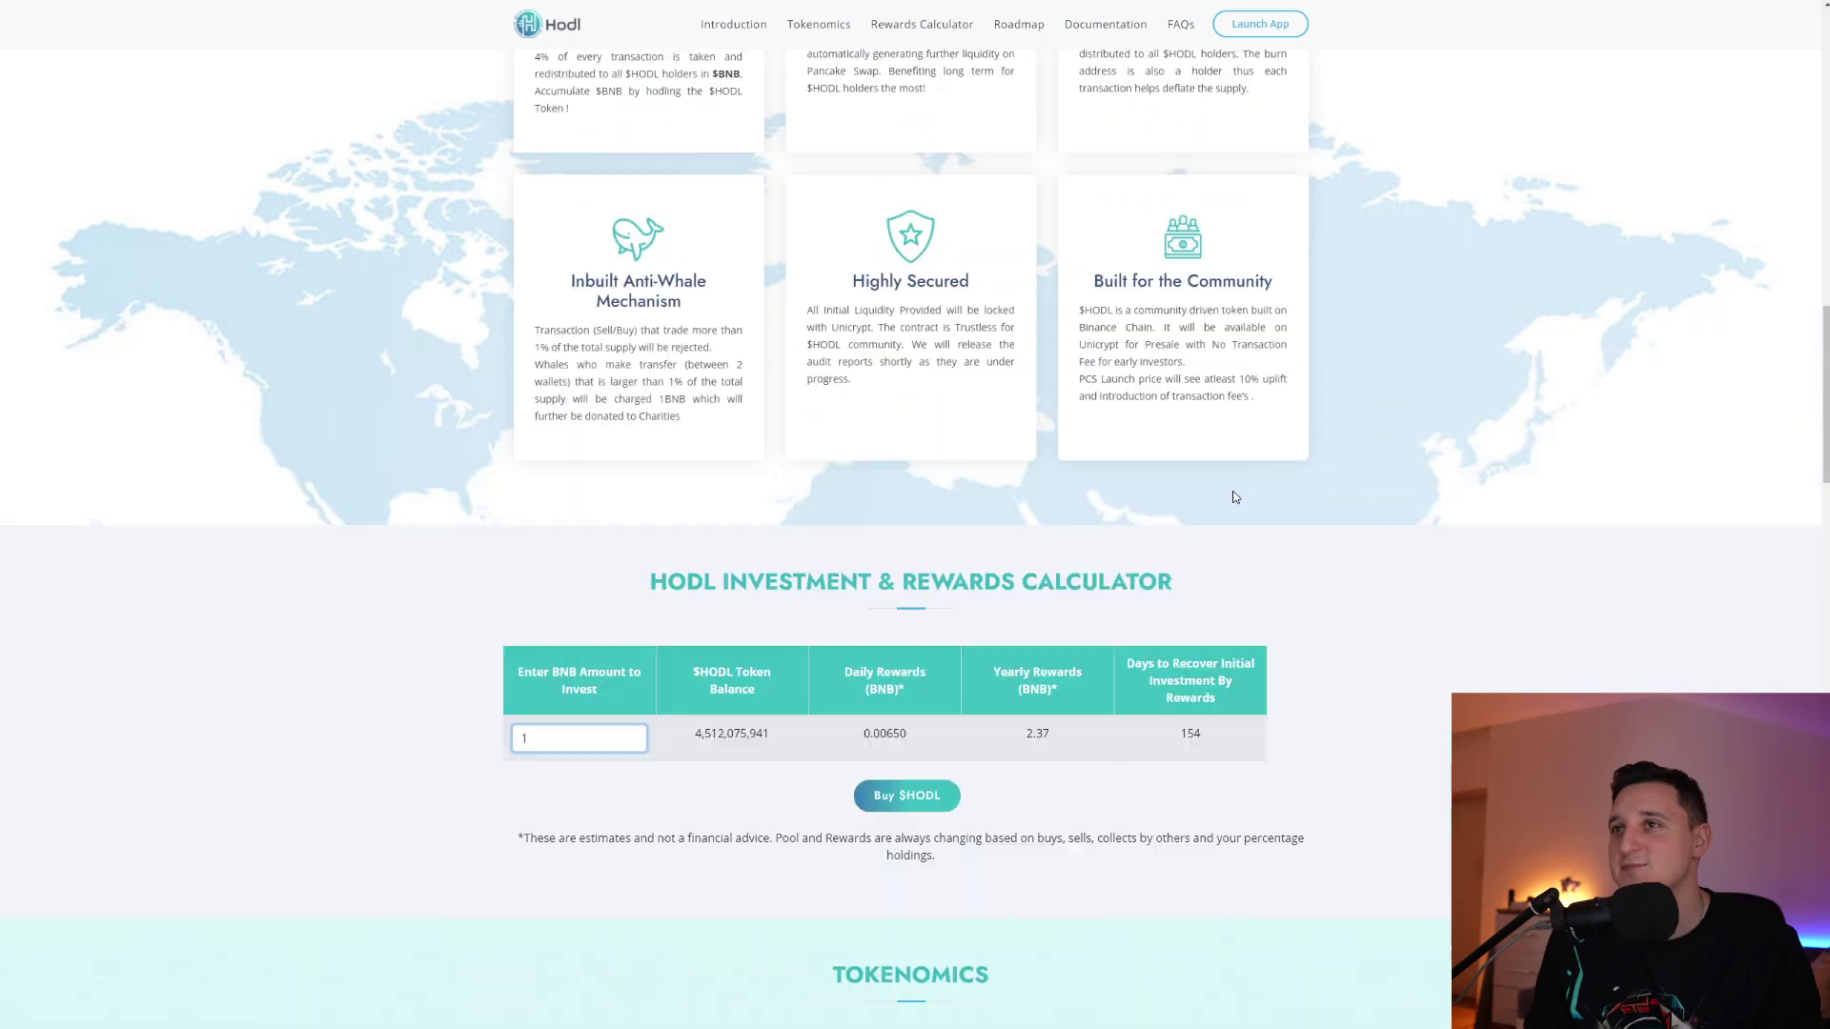
scroll(1458, 520, up, 3)
scroll(1336, 495, up, 2)
scroll(1261, 402, up, 3)
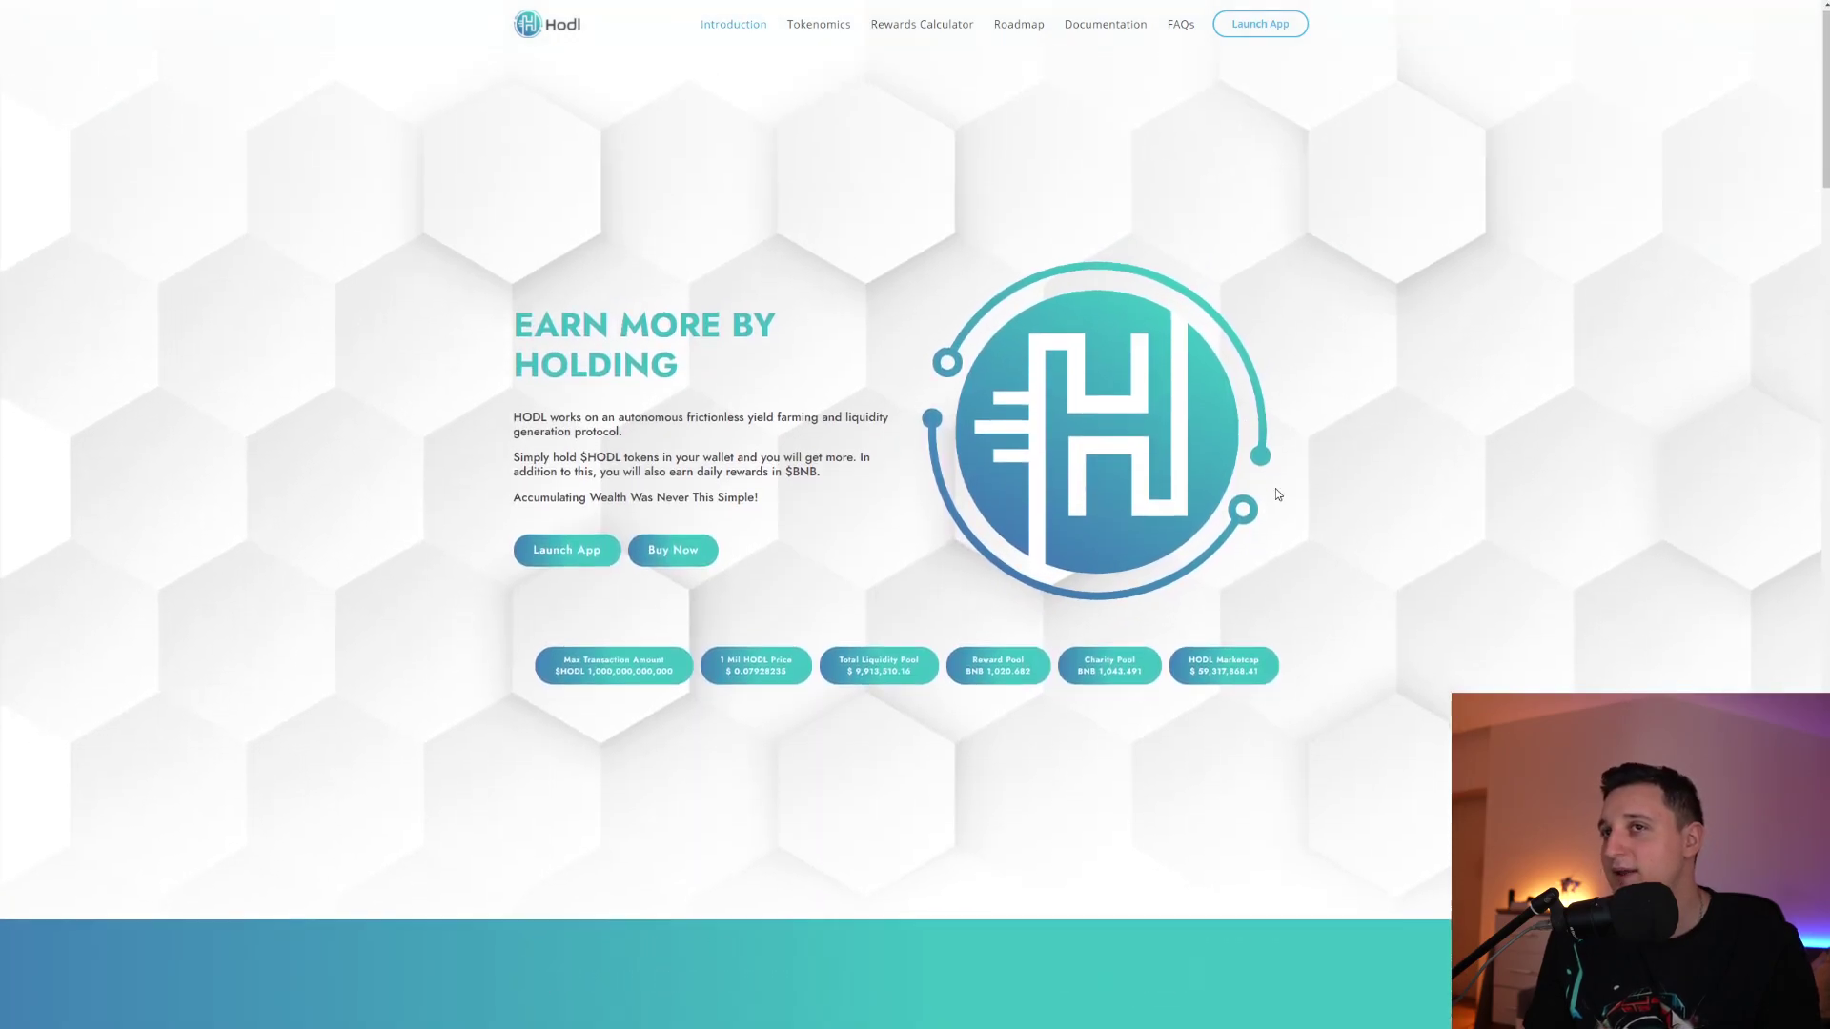
scroll(1275, 487, down, 3)
scroll(1331, 501, down, 3)
scroll(1344, 517, down, 3)
scroll(1344, 517, down, 1)
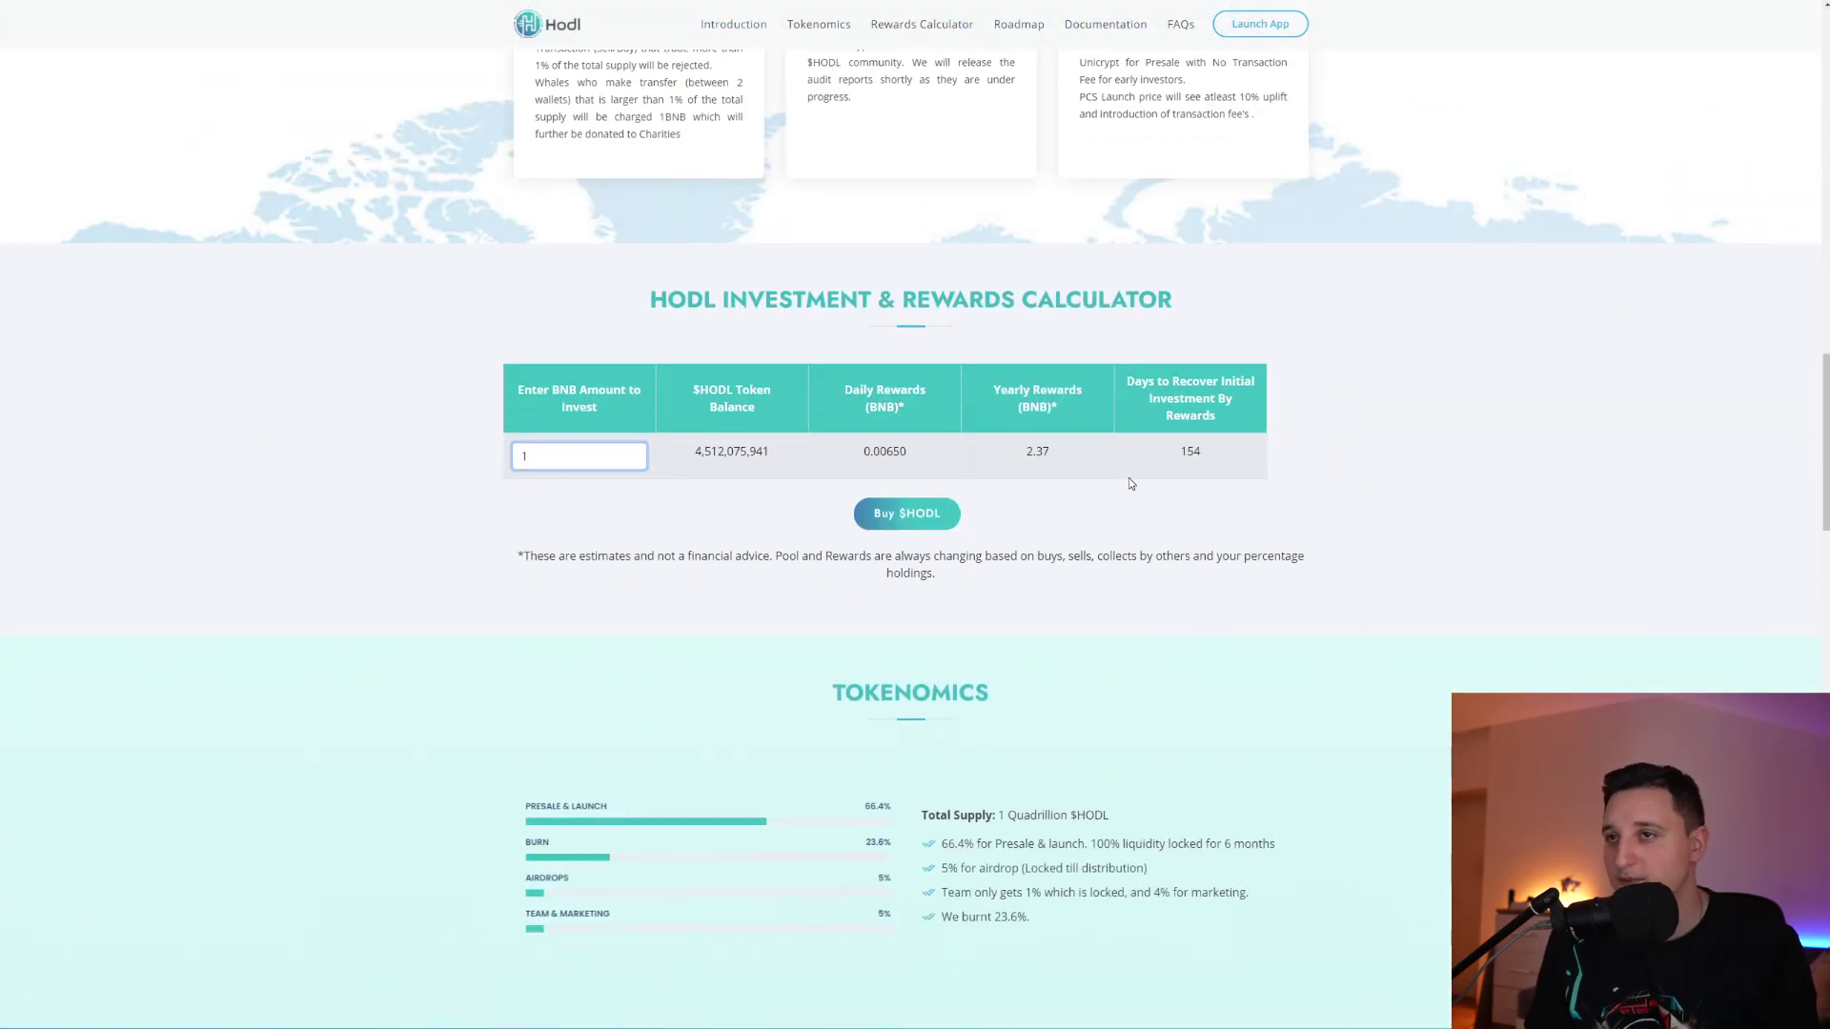
scroll(1254, 432, down, 2)
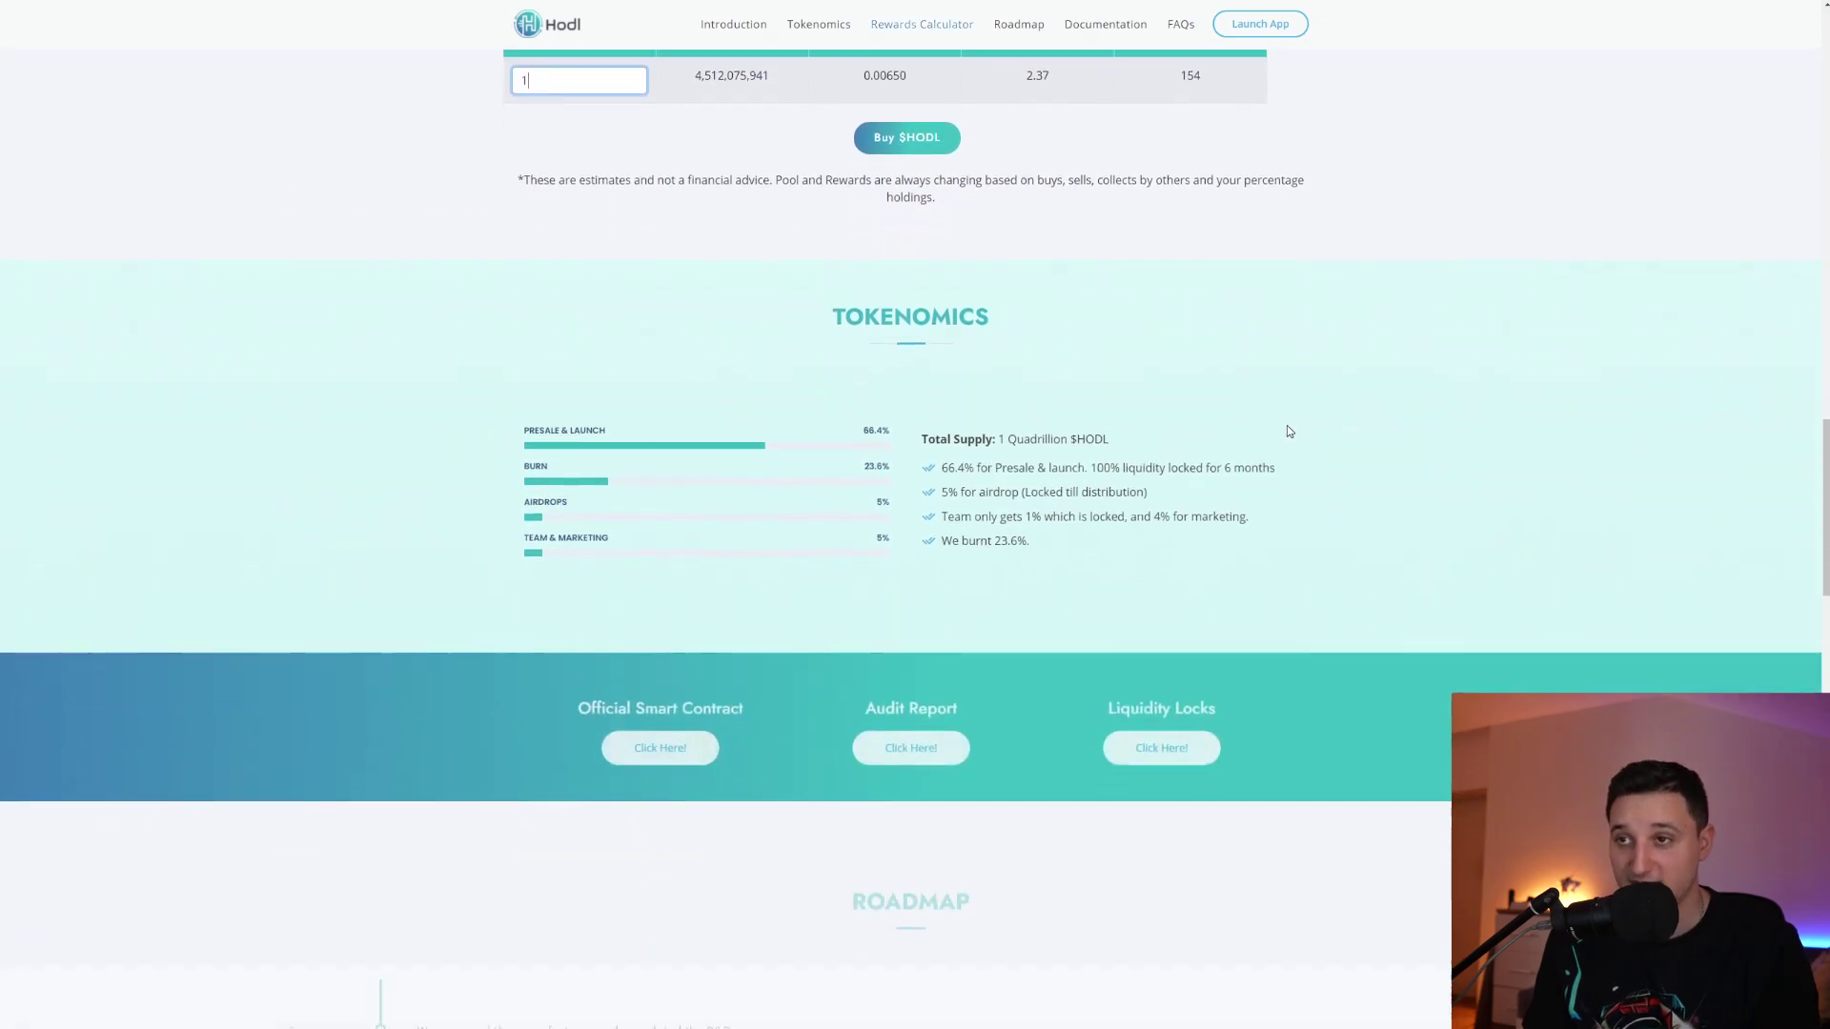
scroll(1254, 431, down, 1)
scroll(1254, 434, down, 2)
scroll(915, 479, down, 2)
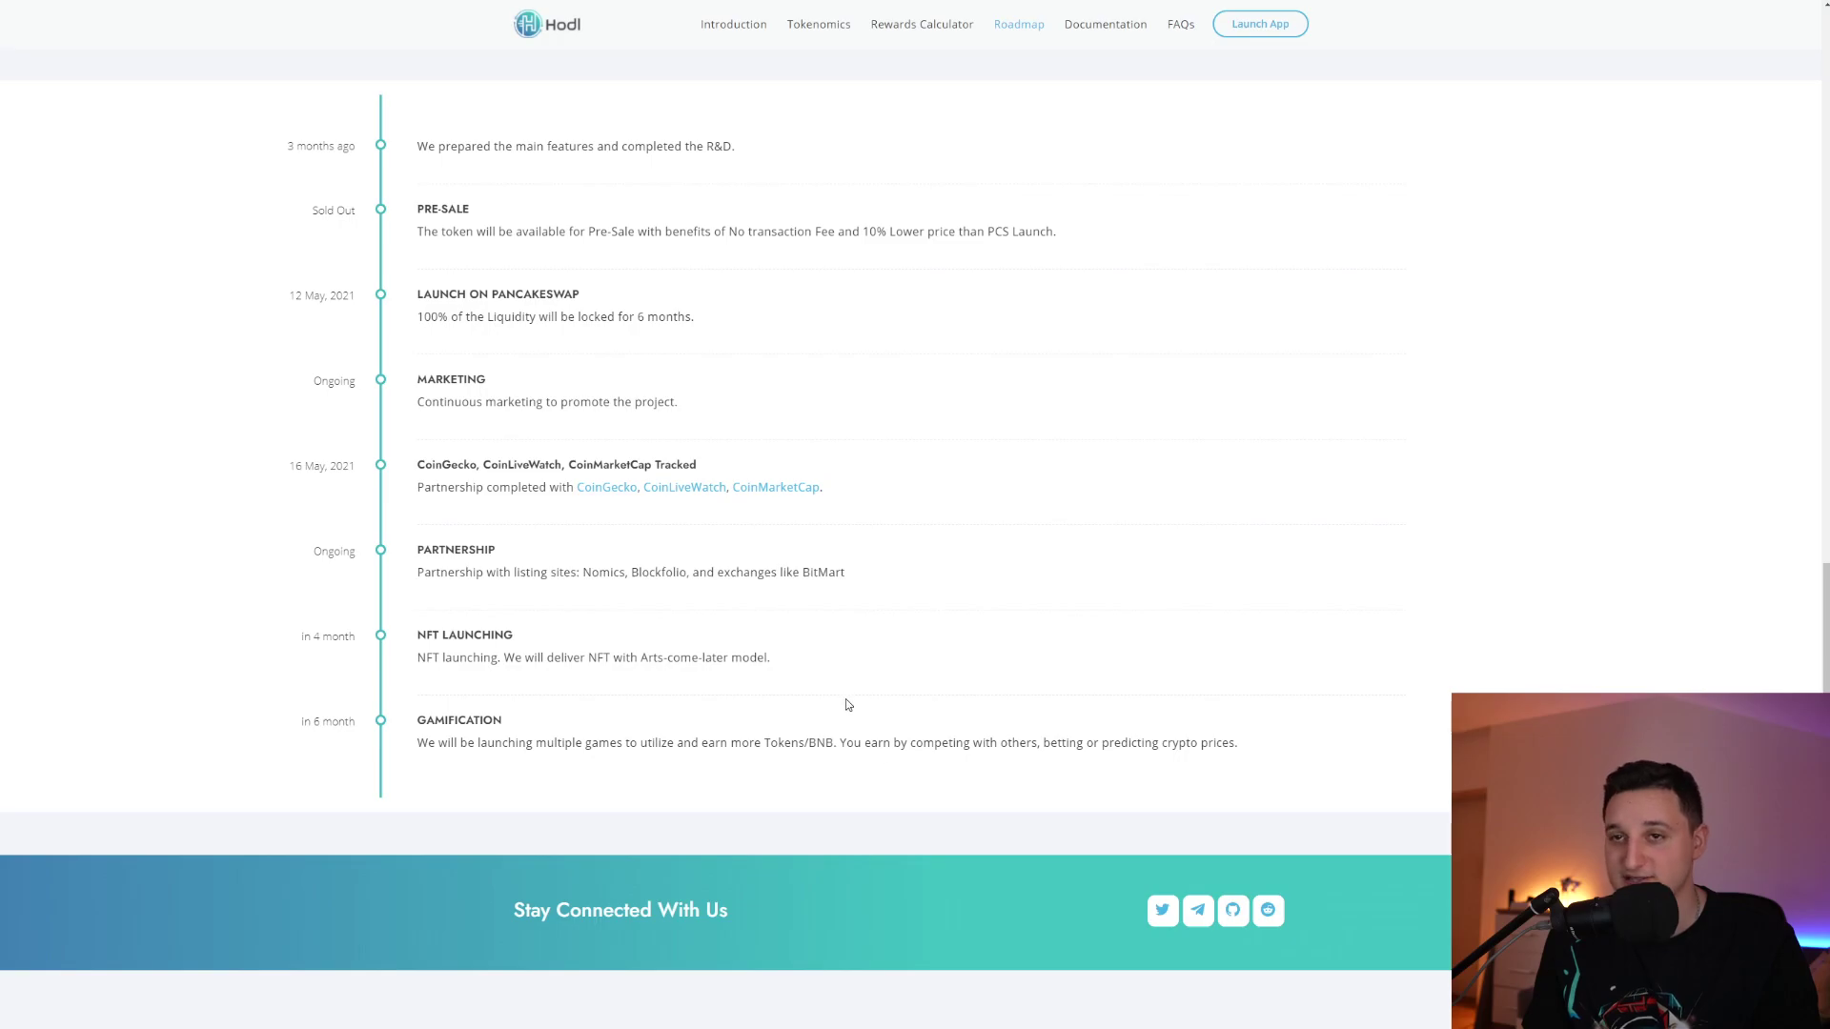
scroll(846, 704, down, 1)
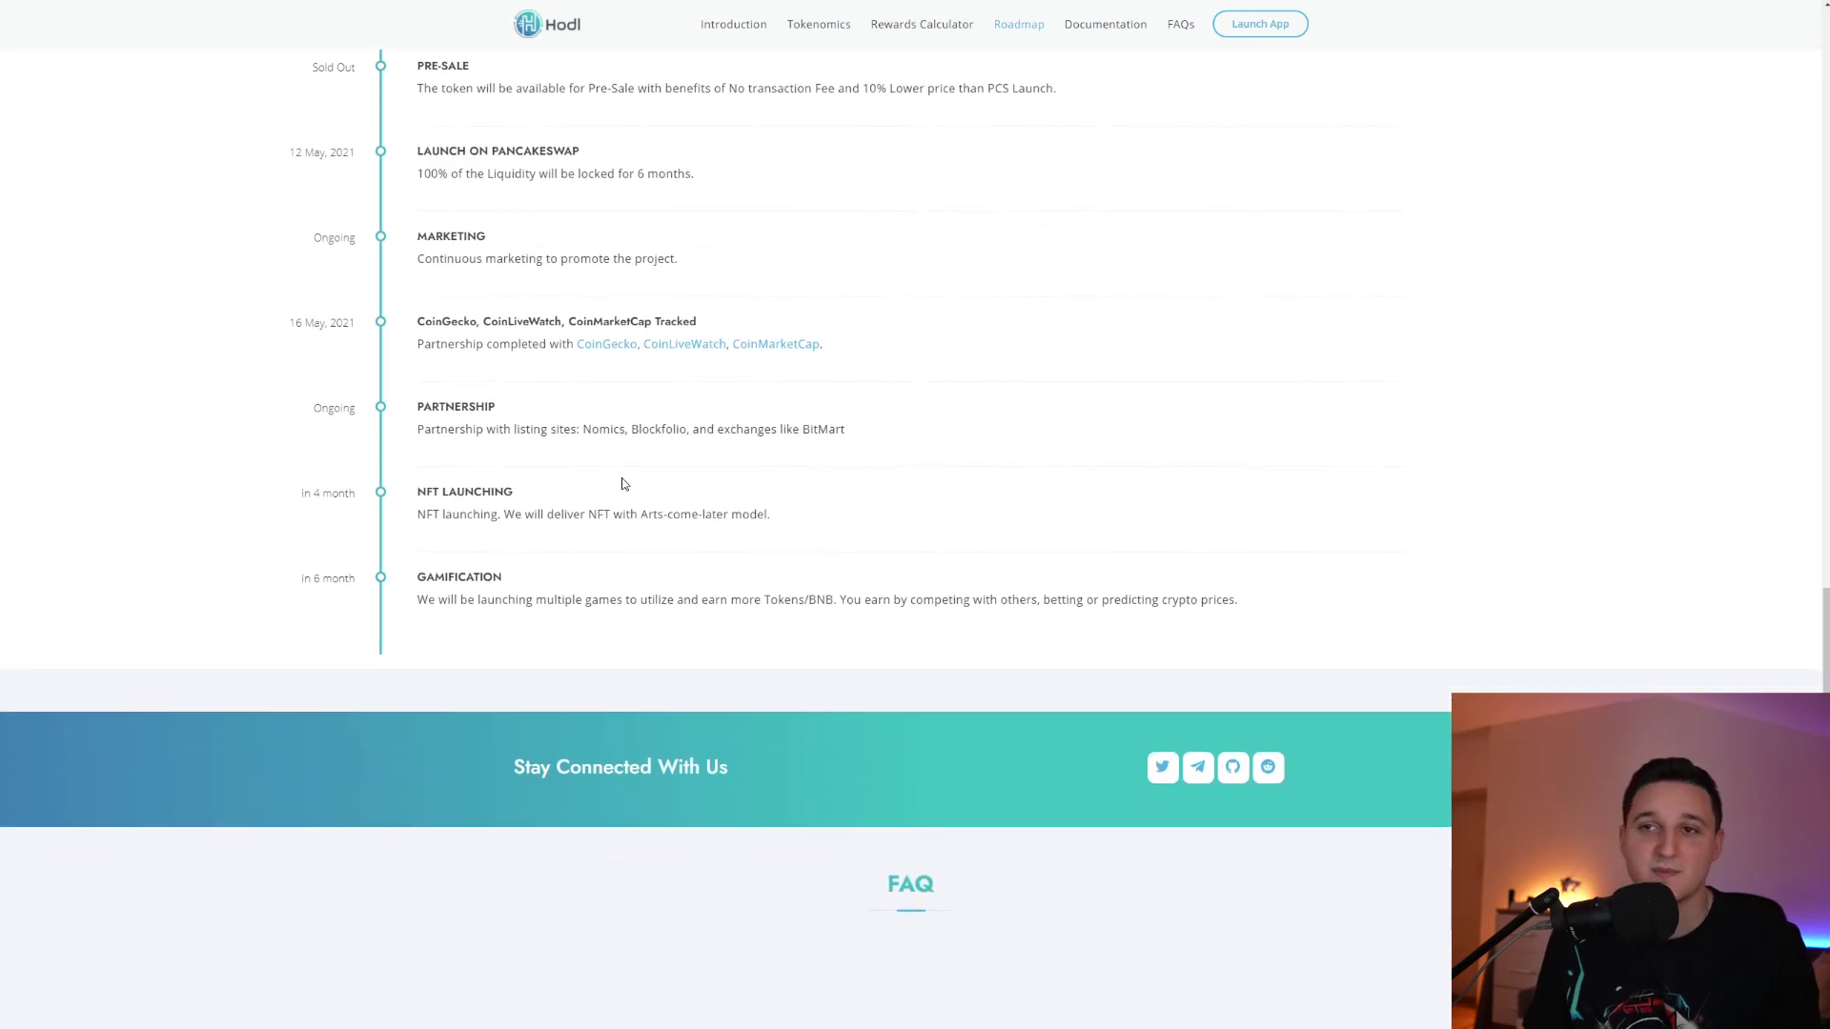
scroll(621, 483, down, 3)
scroll(654, 424, down, 3)
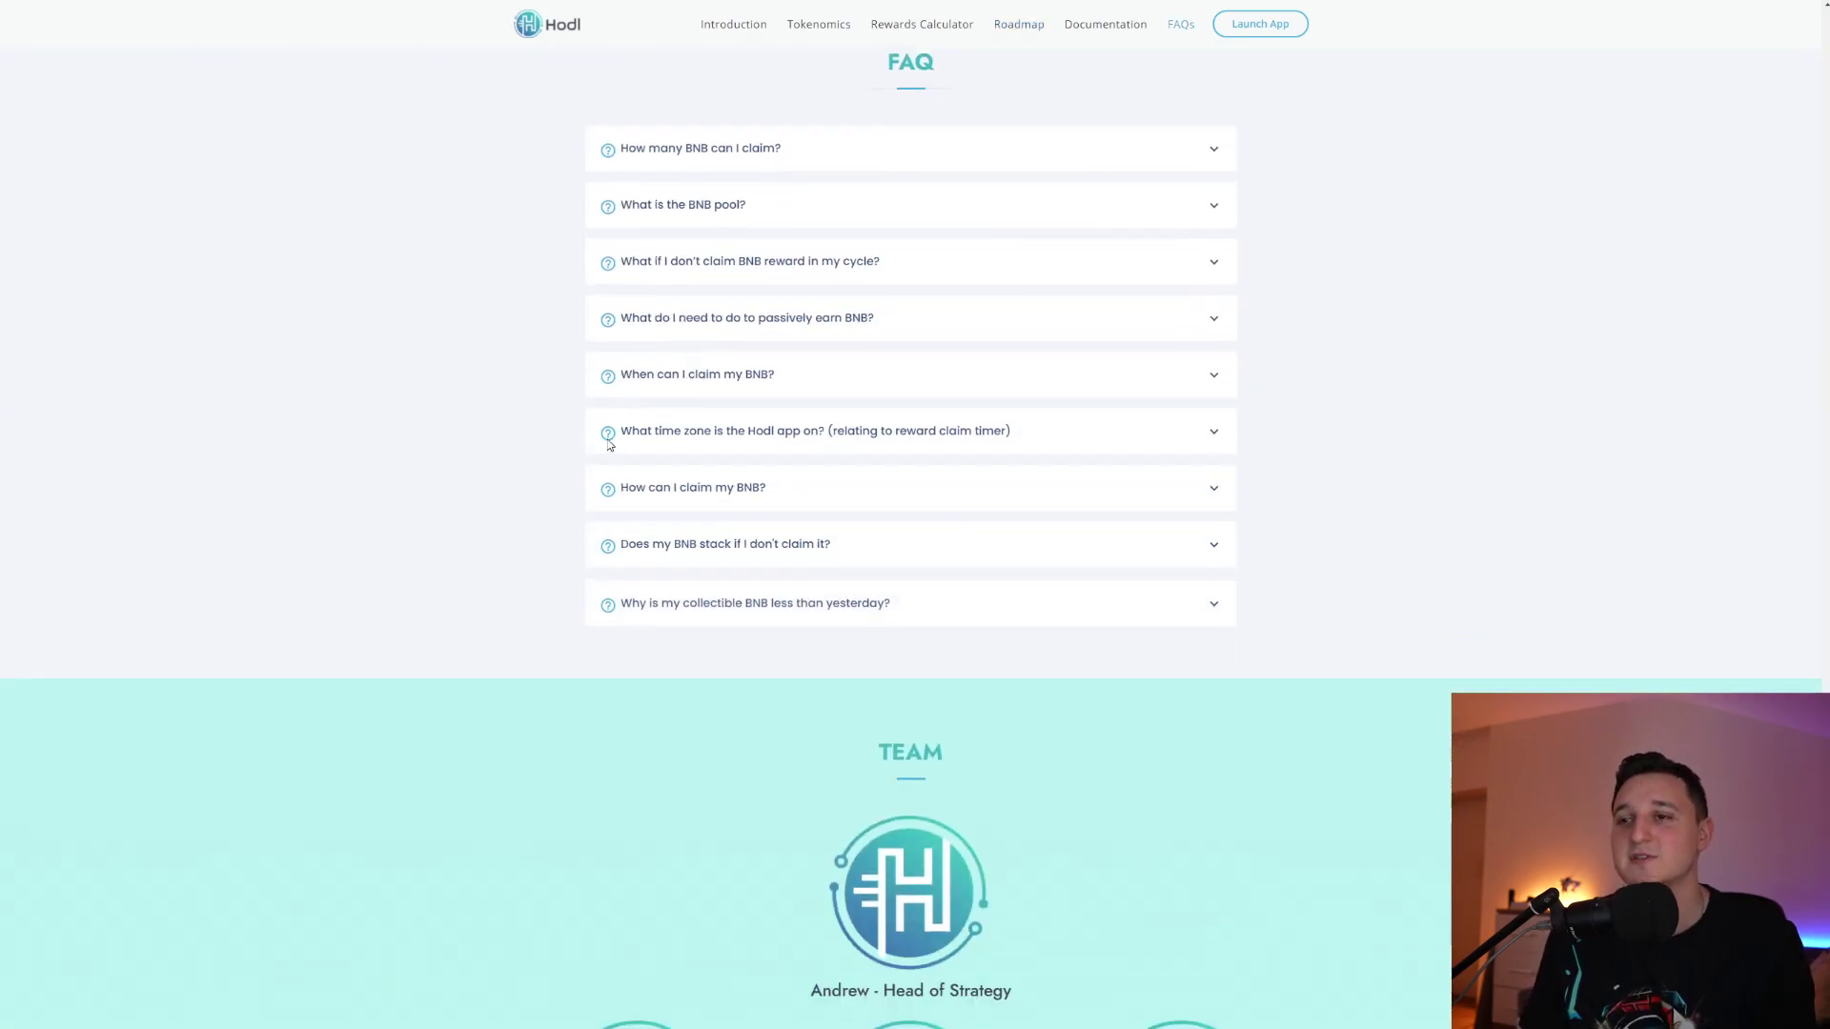
scroll(563, 510, up, 2)
scroll(402, 375, up, 3)
scroll(640, 459, down, 3)
scroll(764, 522, down, 3)
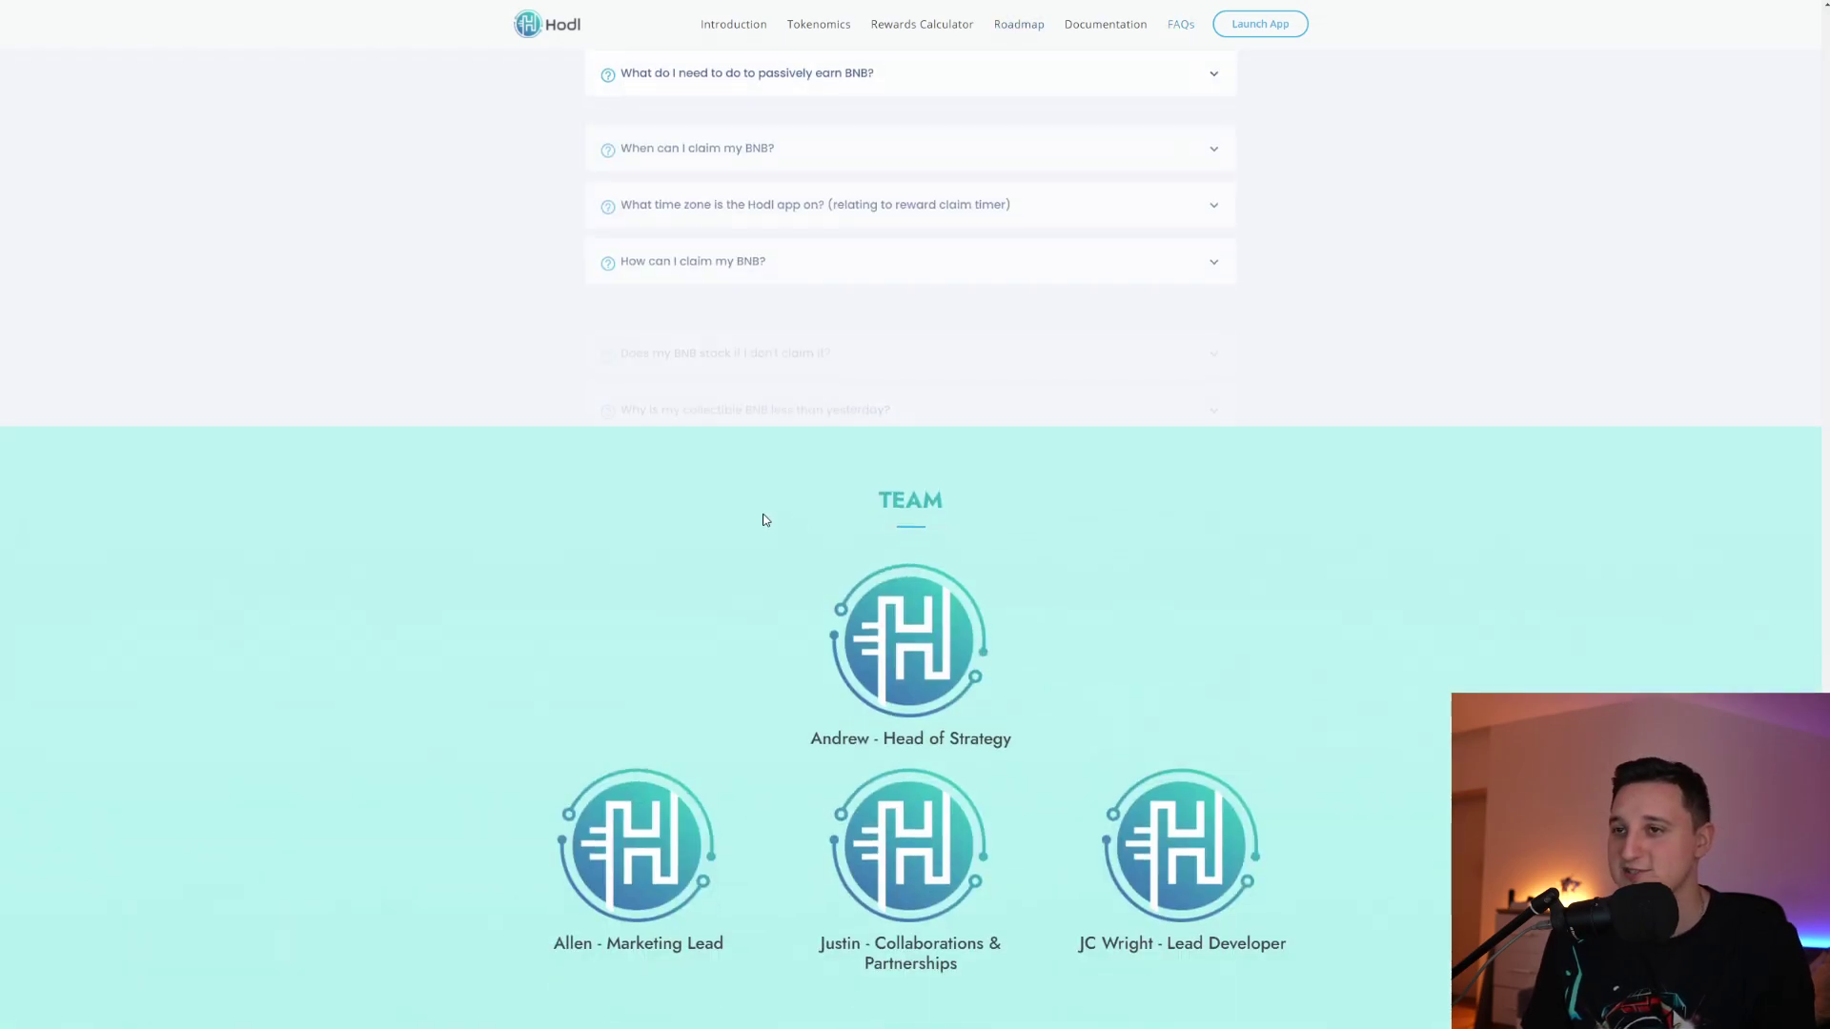
scroll(763, 520, down, 3)
scroll(1043, 543, up, 3)
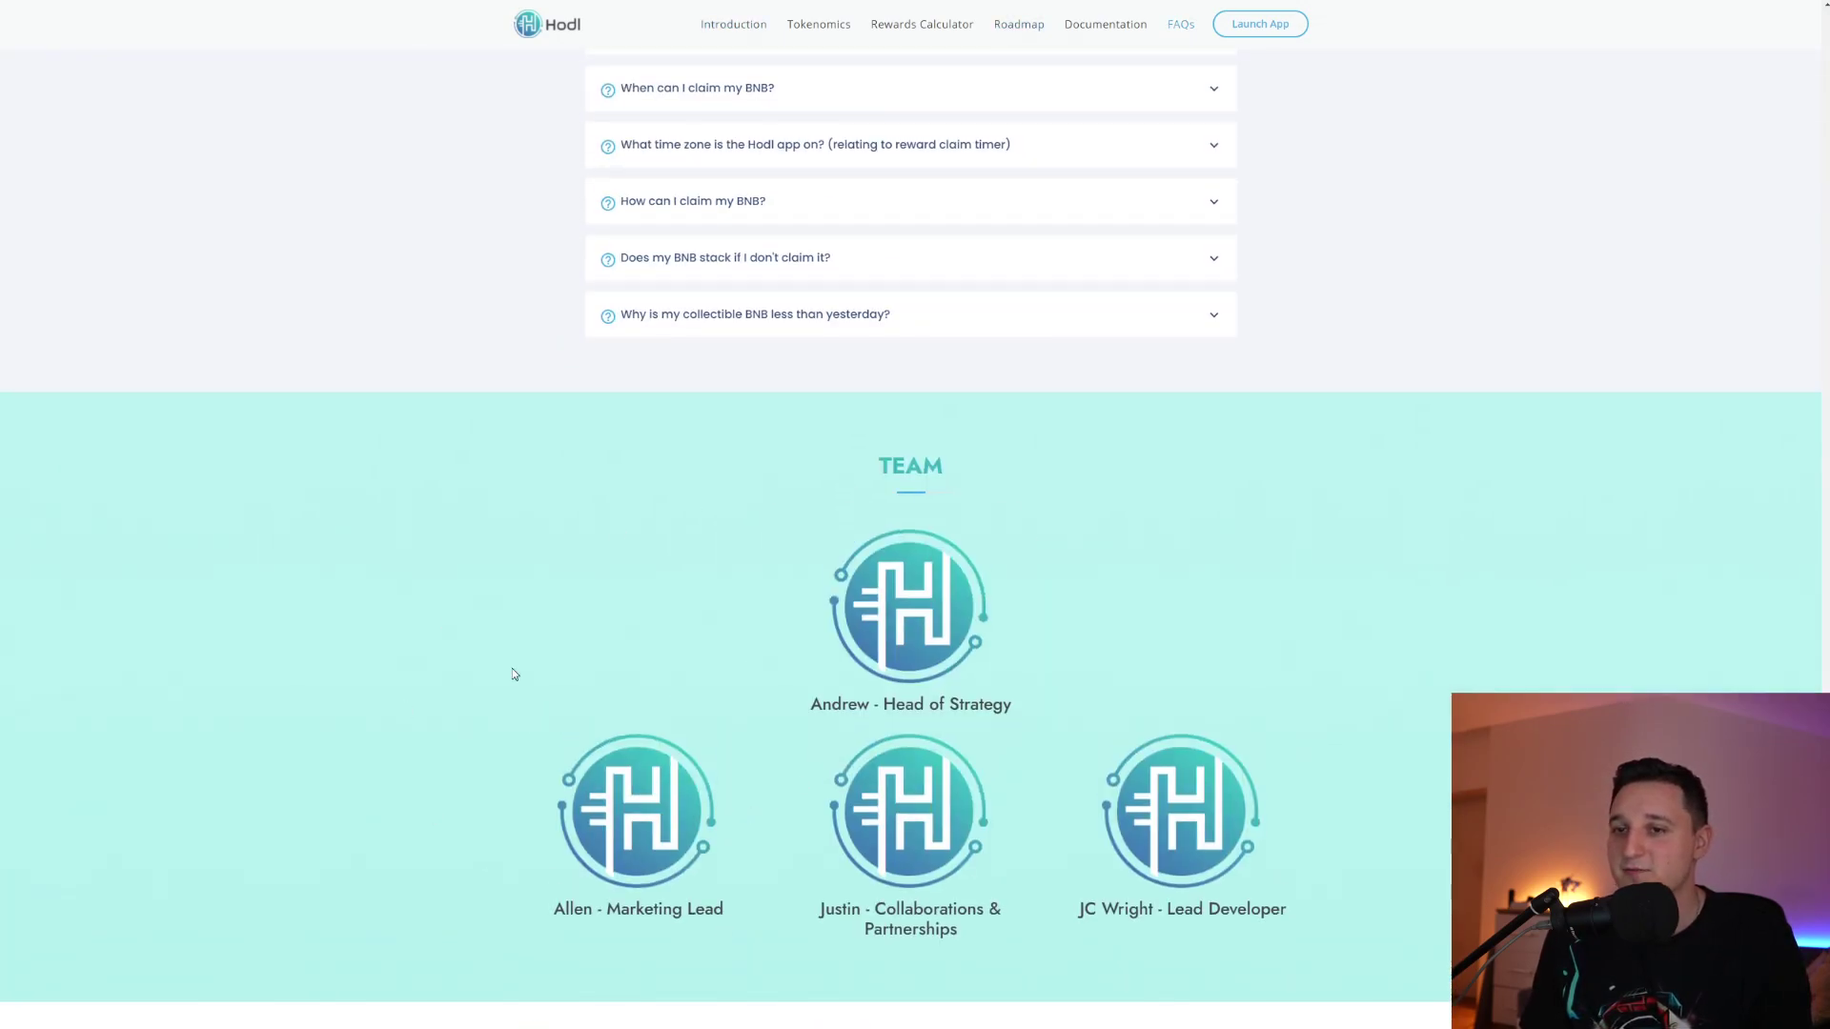
scroll(514, 672, down, 3)
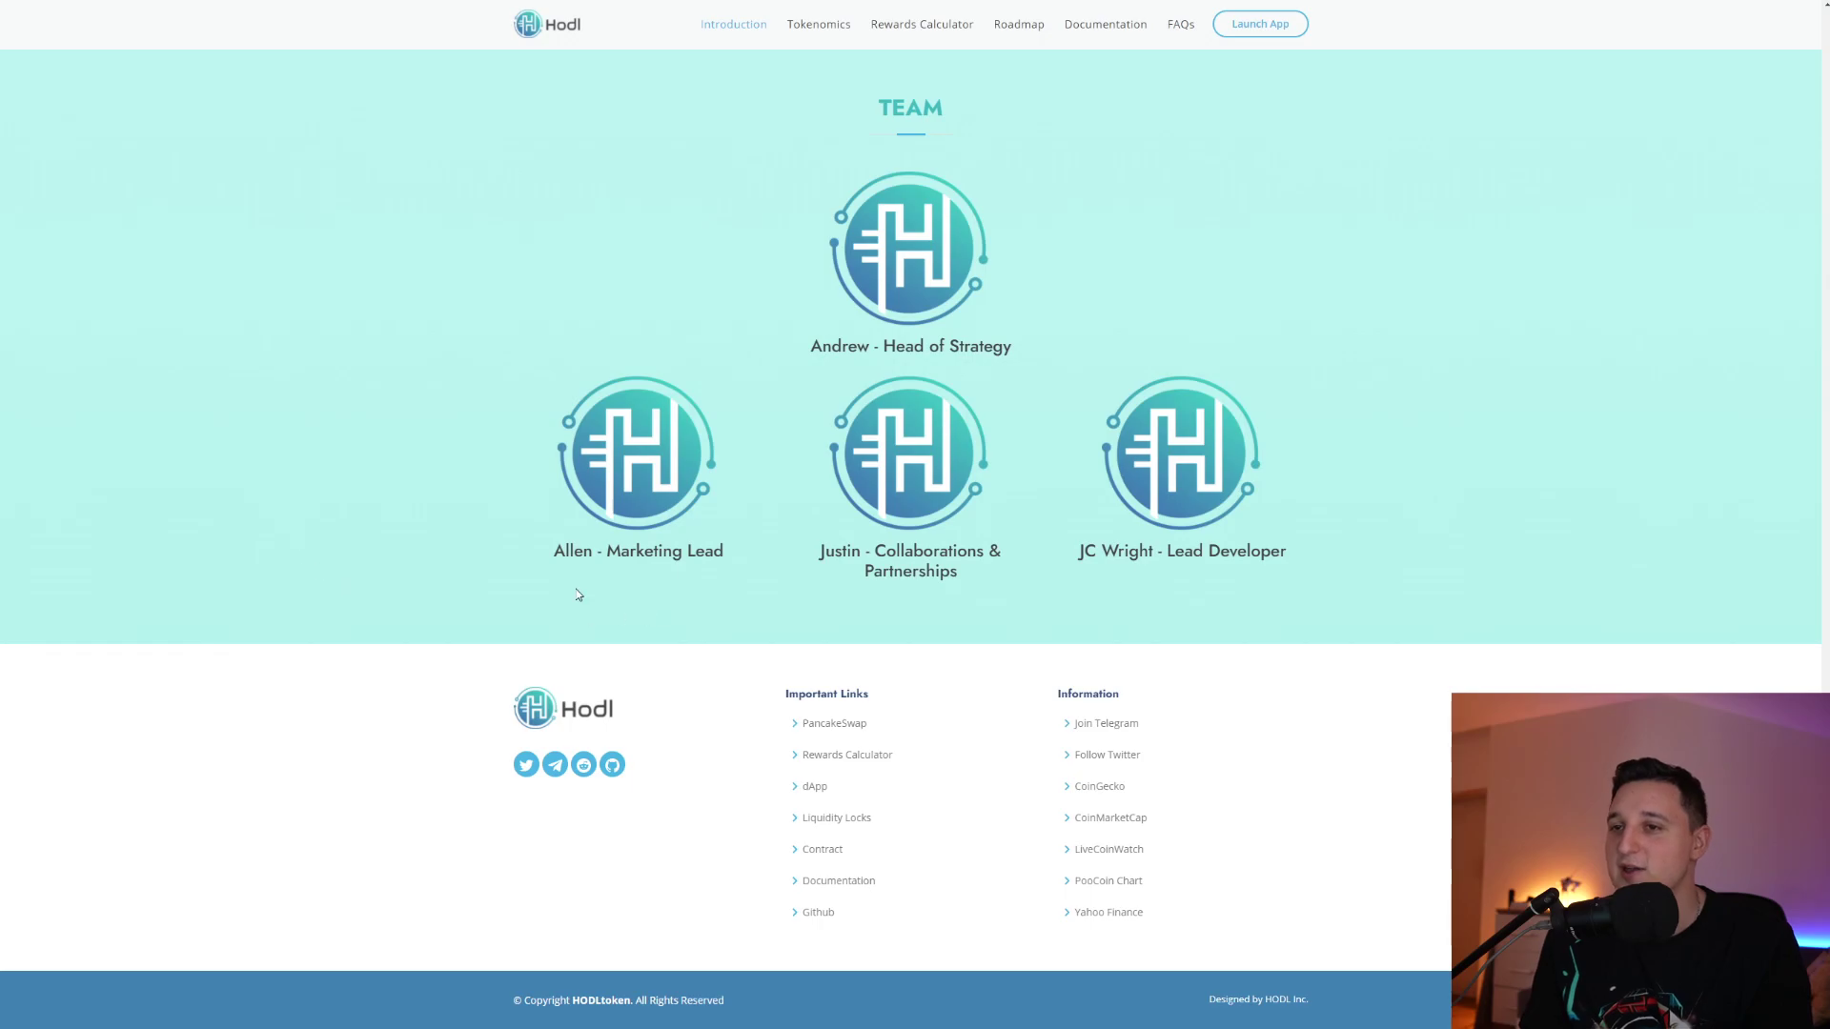
scroll(577, 595, up, 3)
scroll(647, 661, up, 3)
scroll(1140, 748, up, 3)
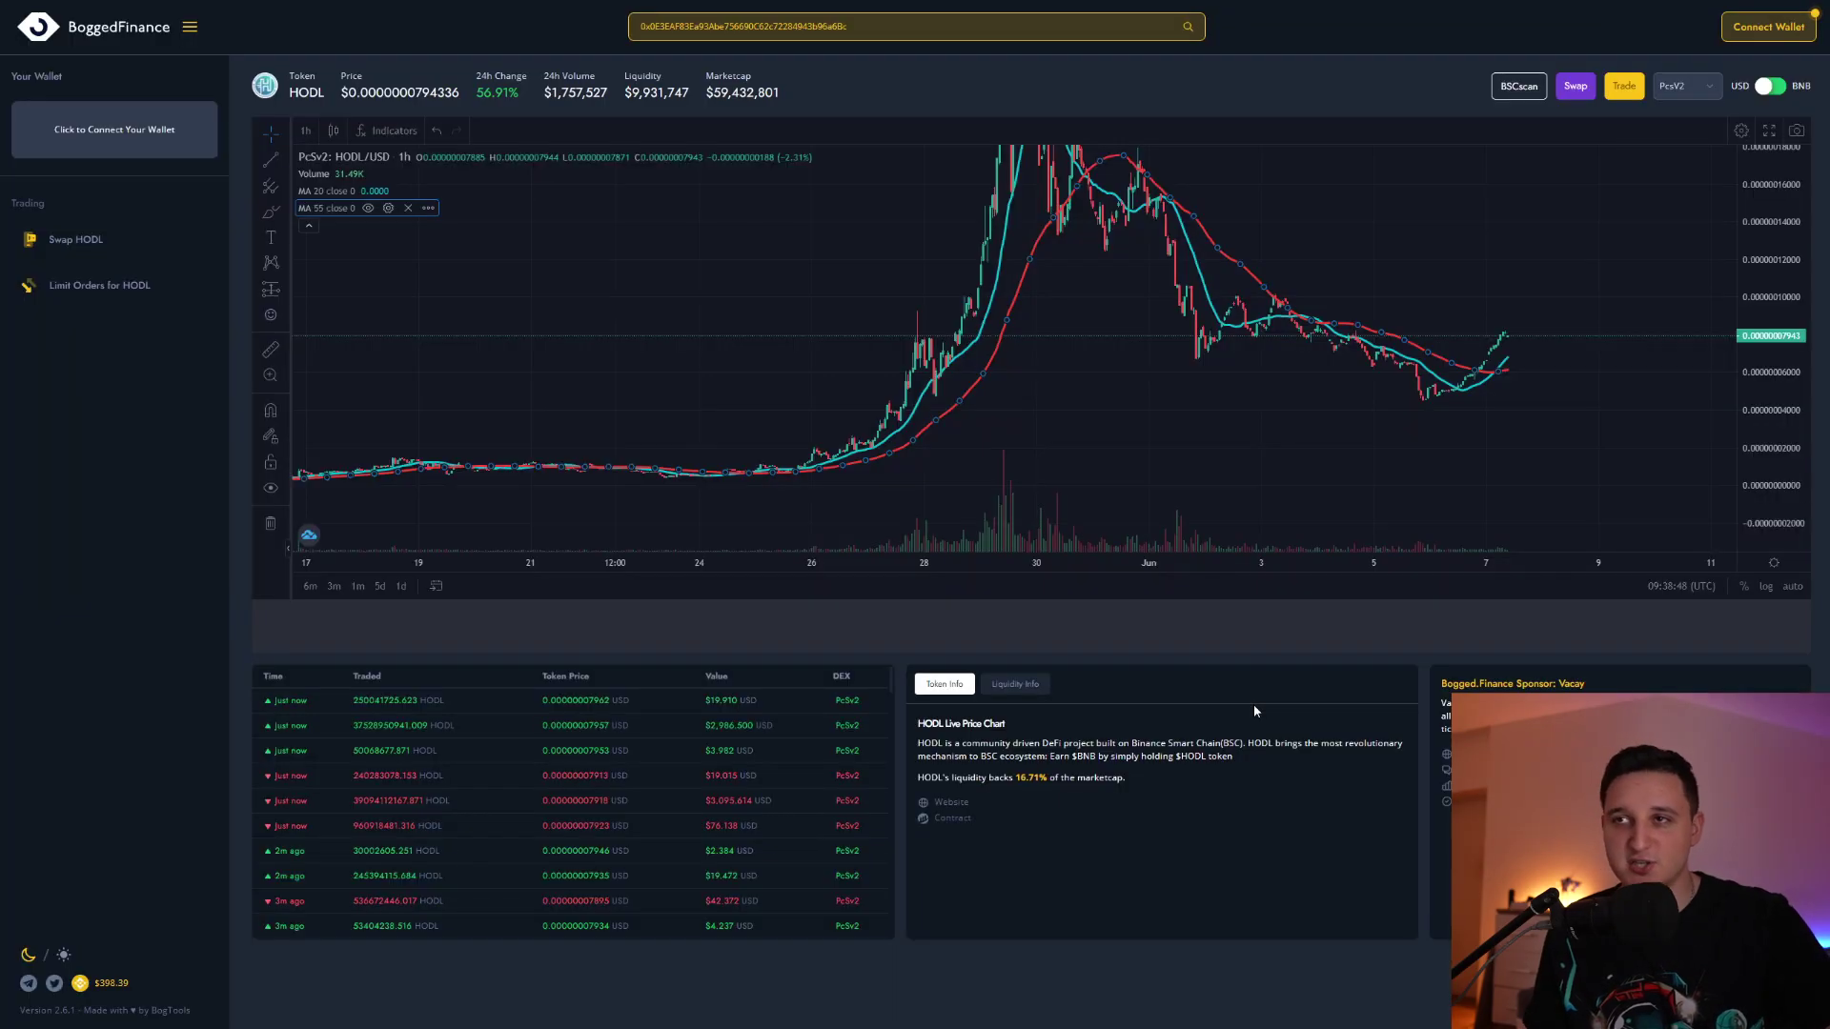
- Stretch the price scale, frame the recent dip, and start measuring at the 5 June low
drag(1699, 335, 1698, 394)
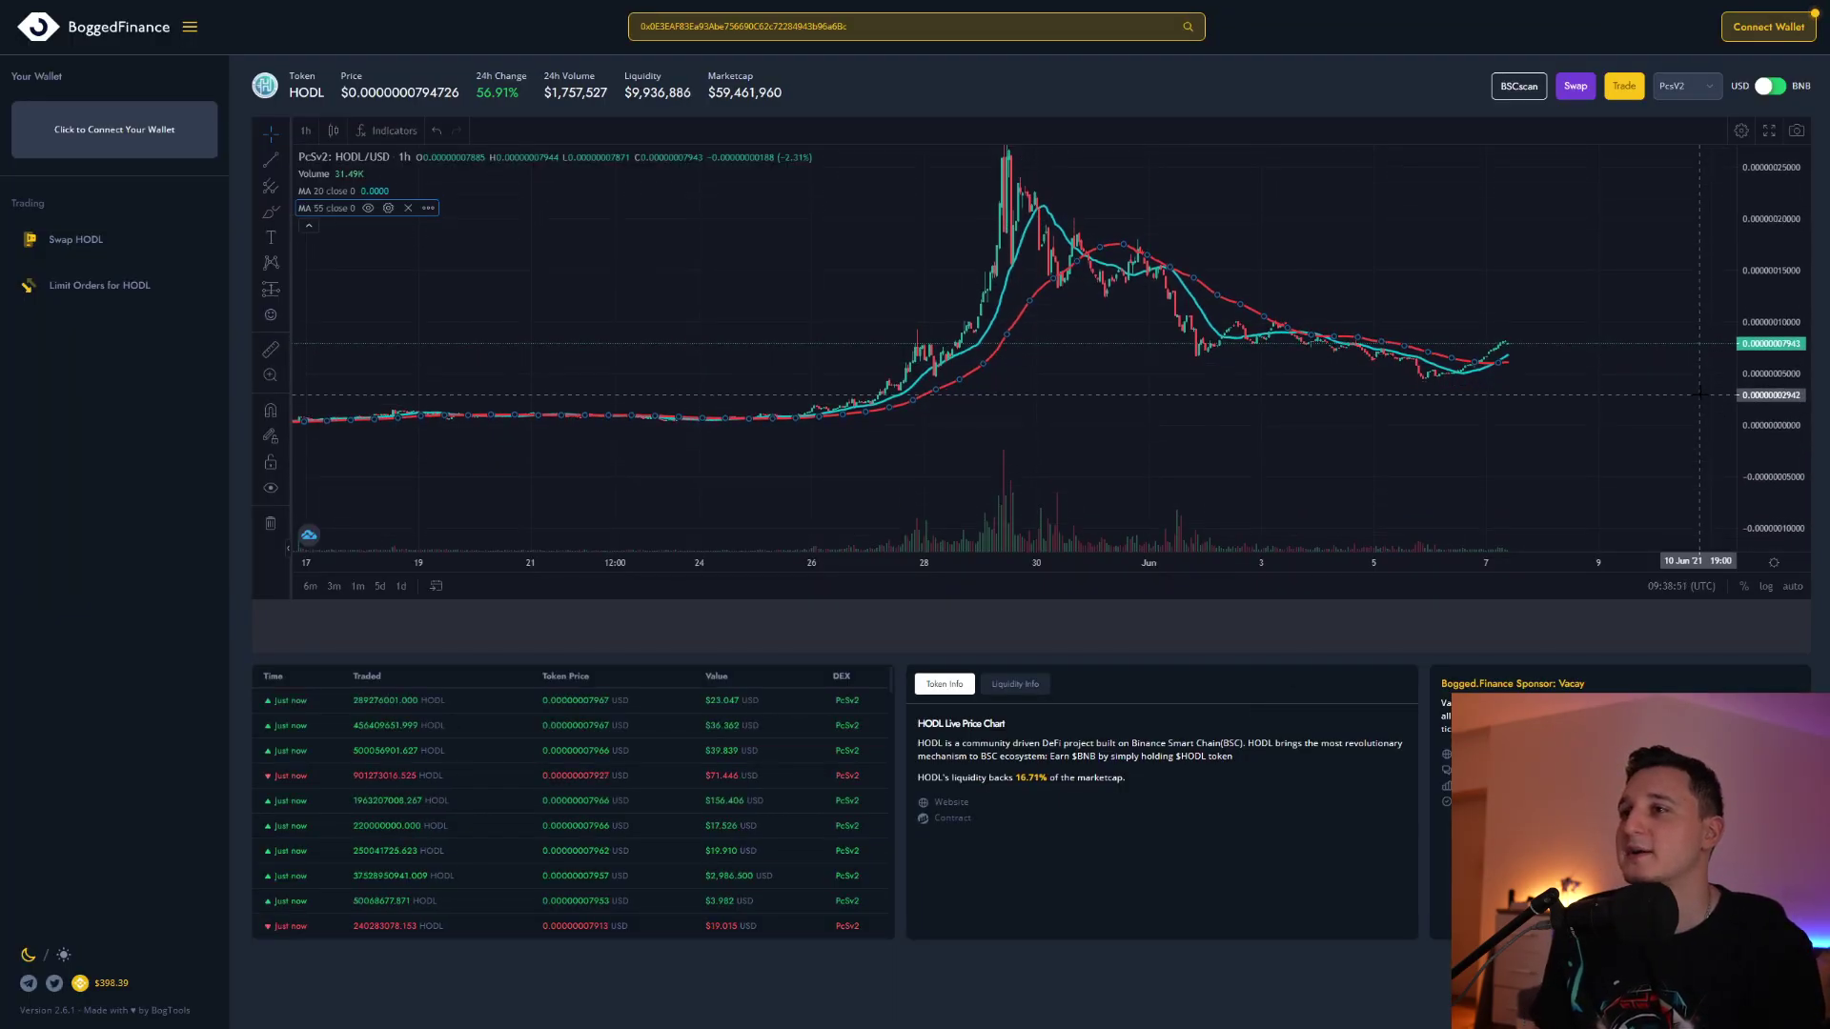
scroll(1698, 393, up, 5)
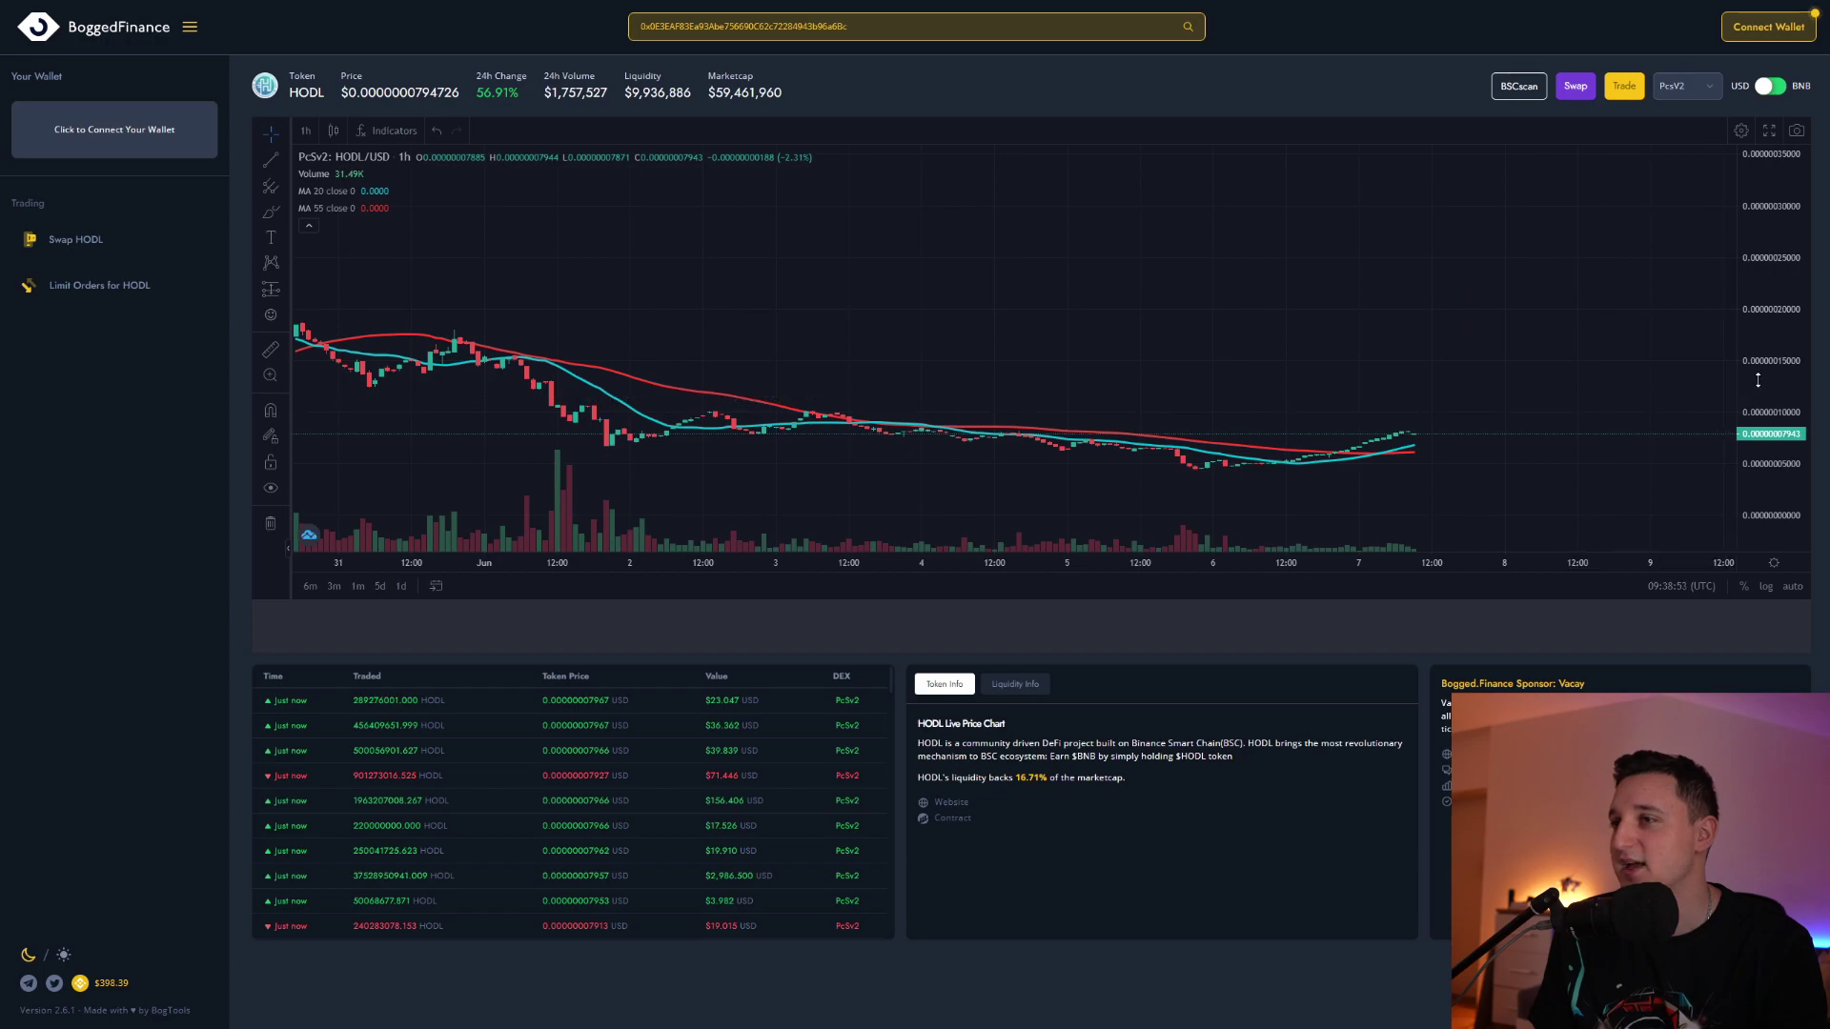
drag(1757, 380, 1414, 94)
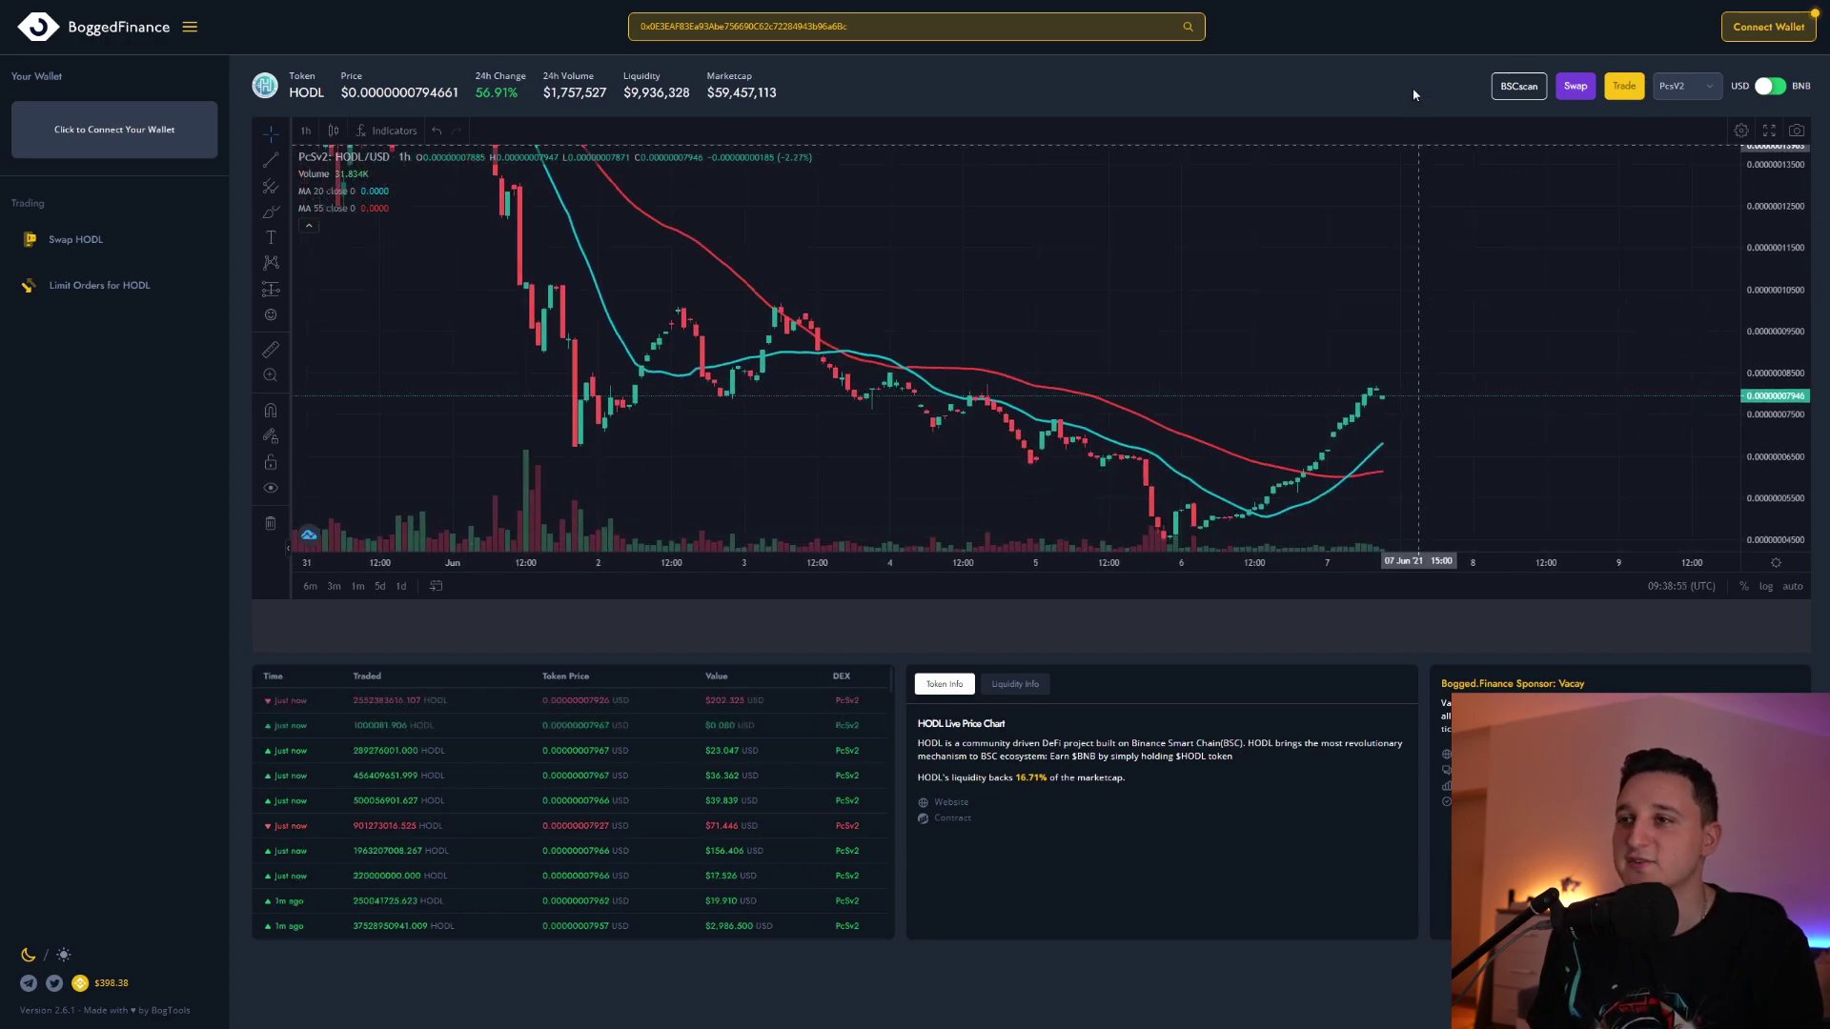
drag(1364, 386, 1219, 329)
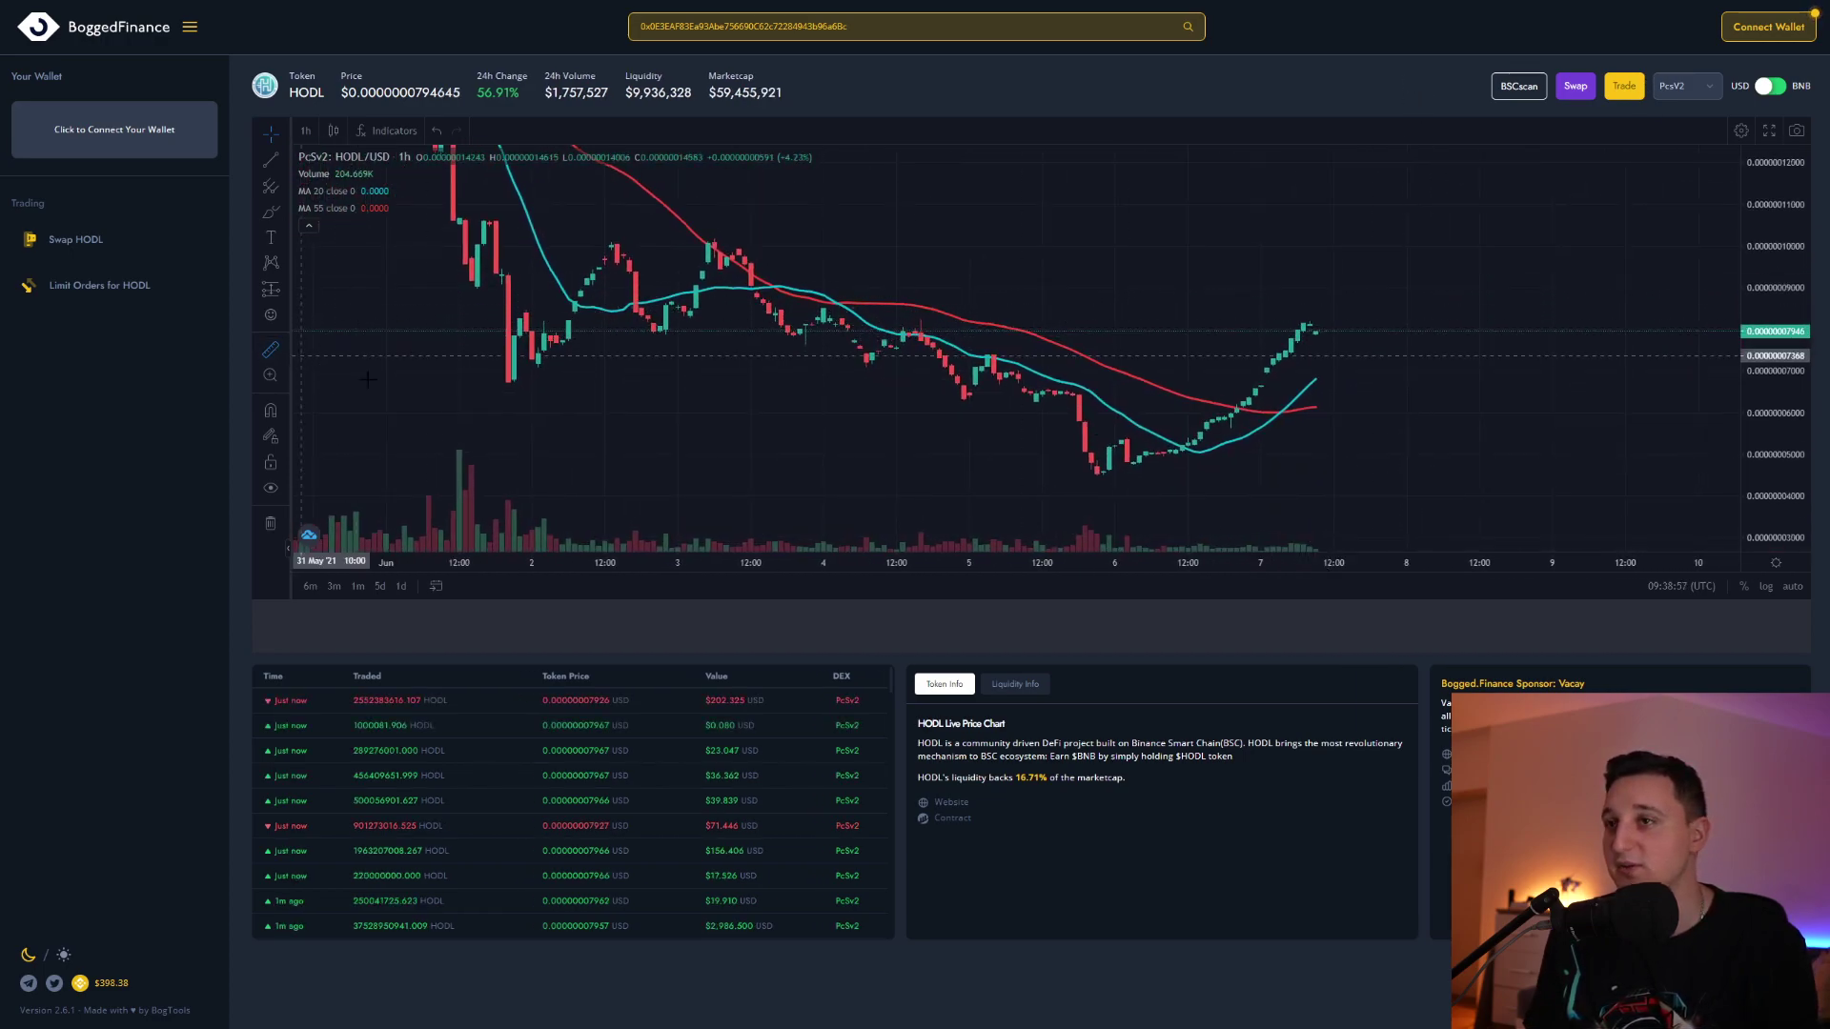
shift+click(1097, 473)
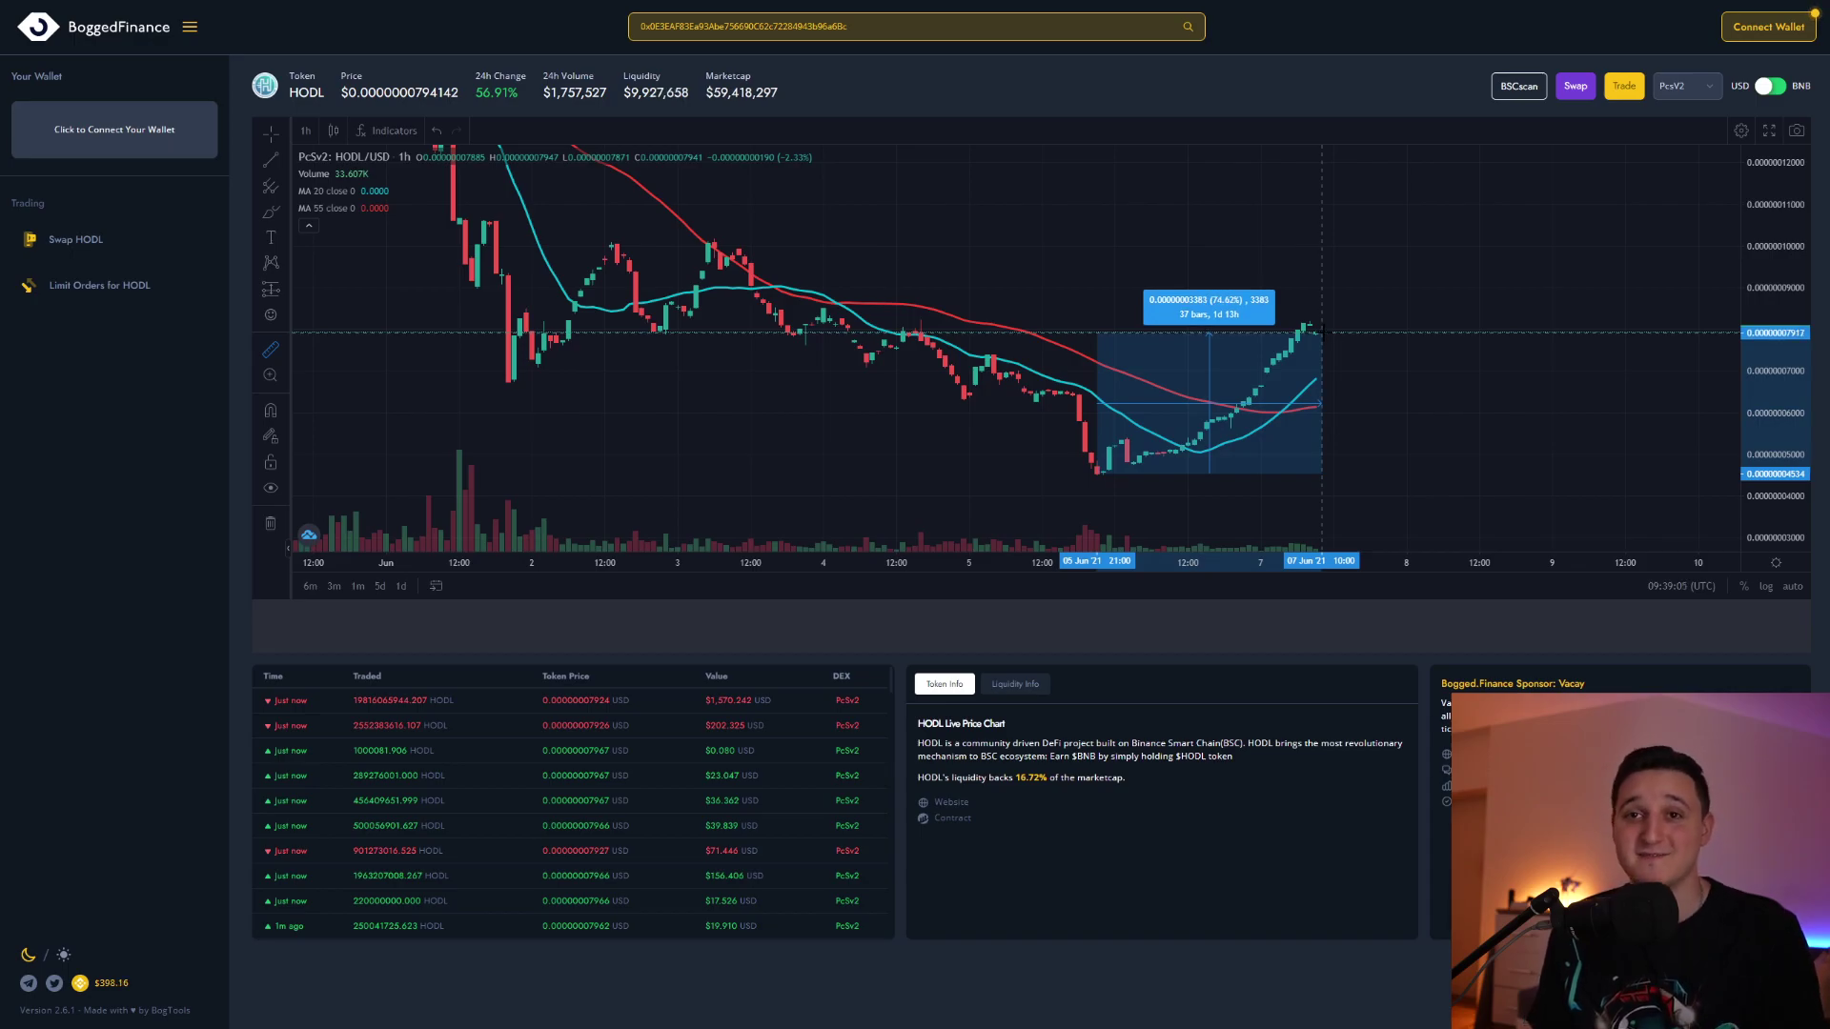
scroll(1317, 339, down, 3)
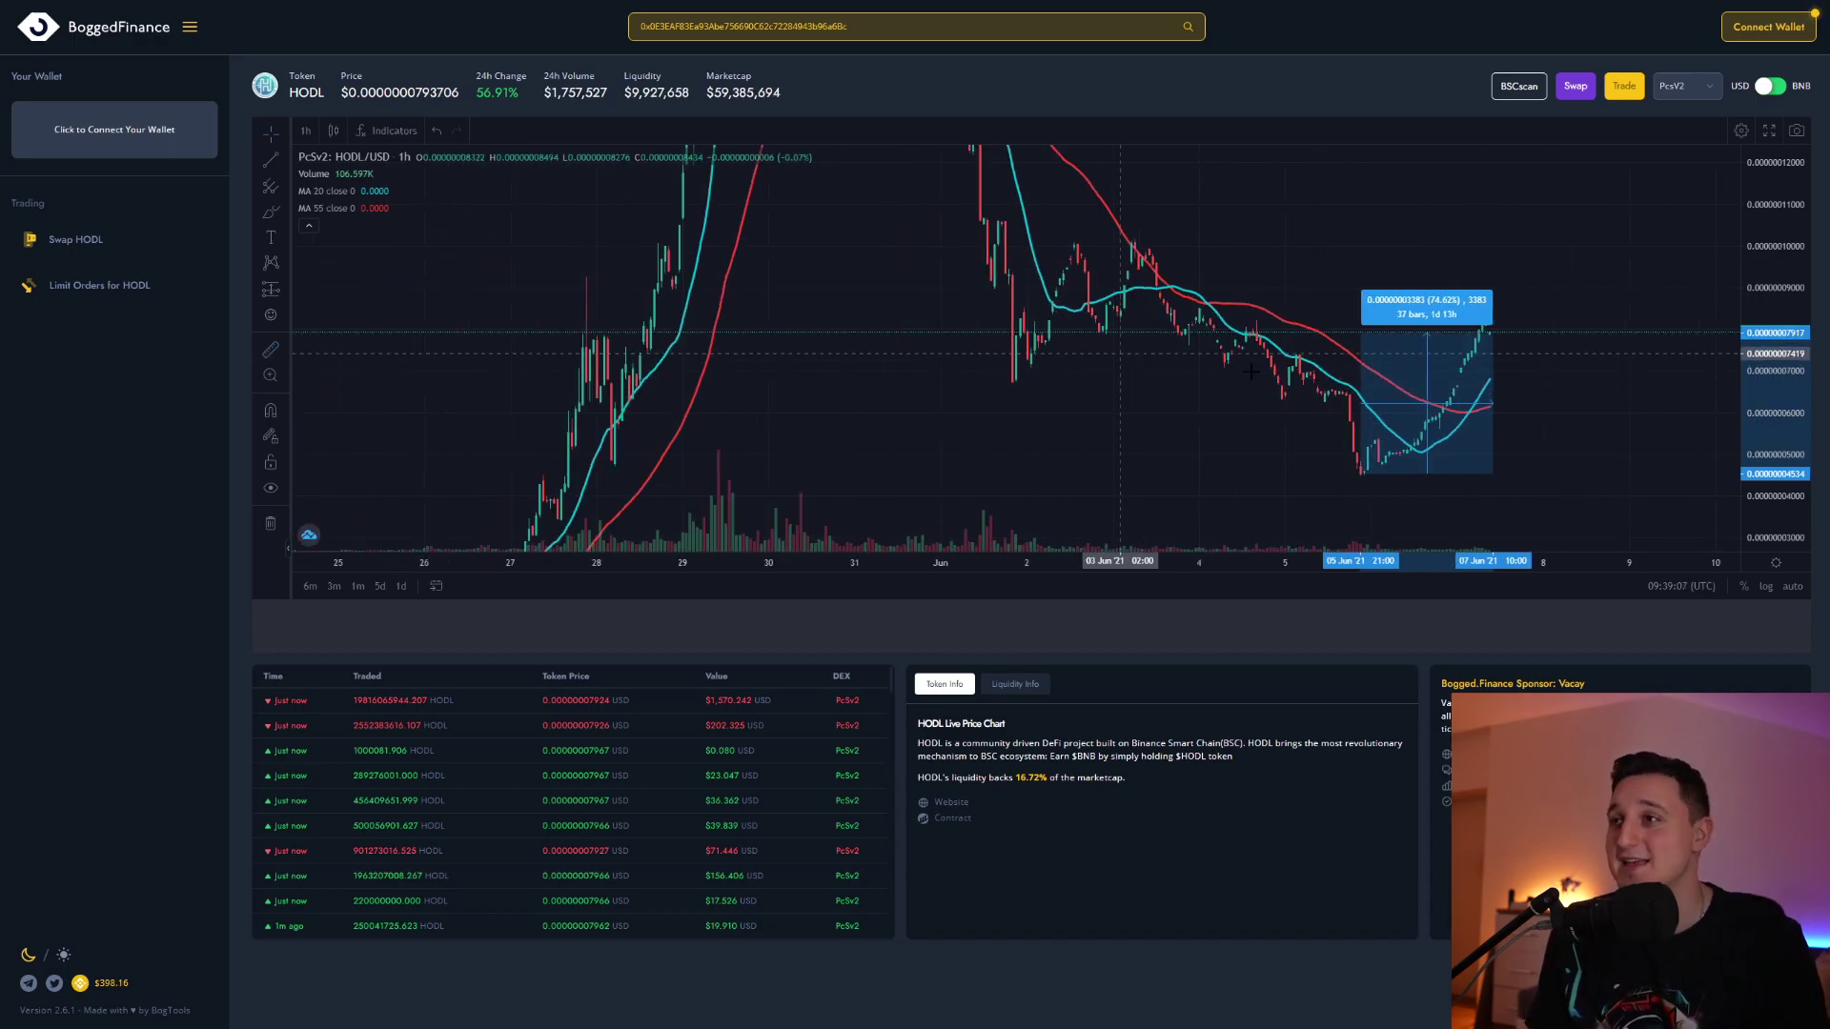
scroll(1317, 338, down, 2)
- Compress the price axis and pan back to mid-May so the late-May spike fits
drag(1785, 245, 1785, 358)
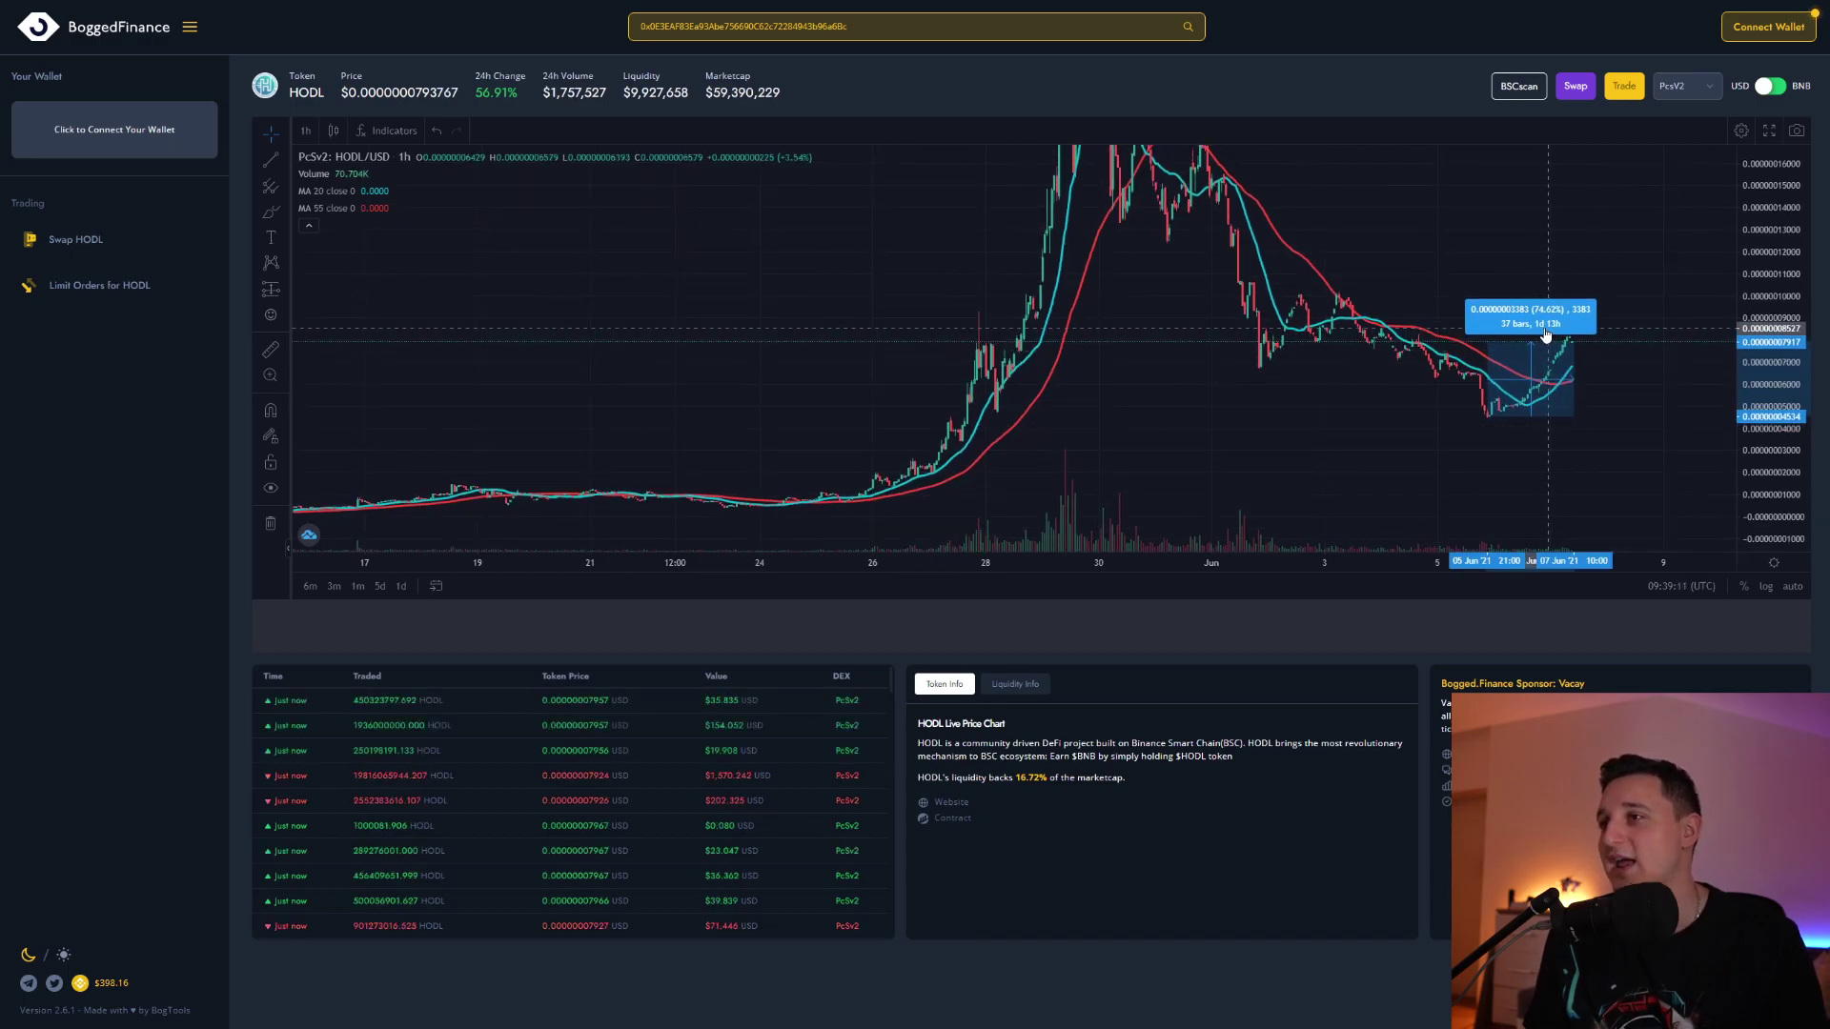
scroll(1546, 334, up, 3)
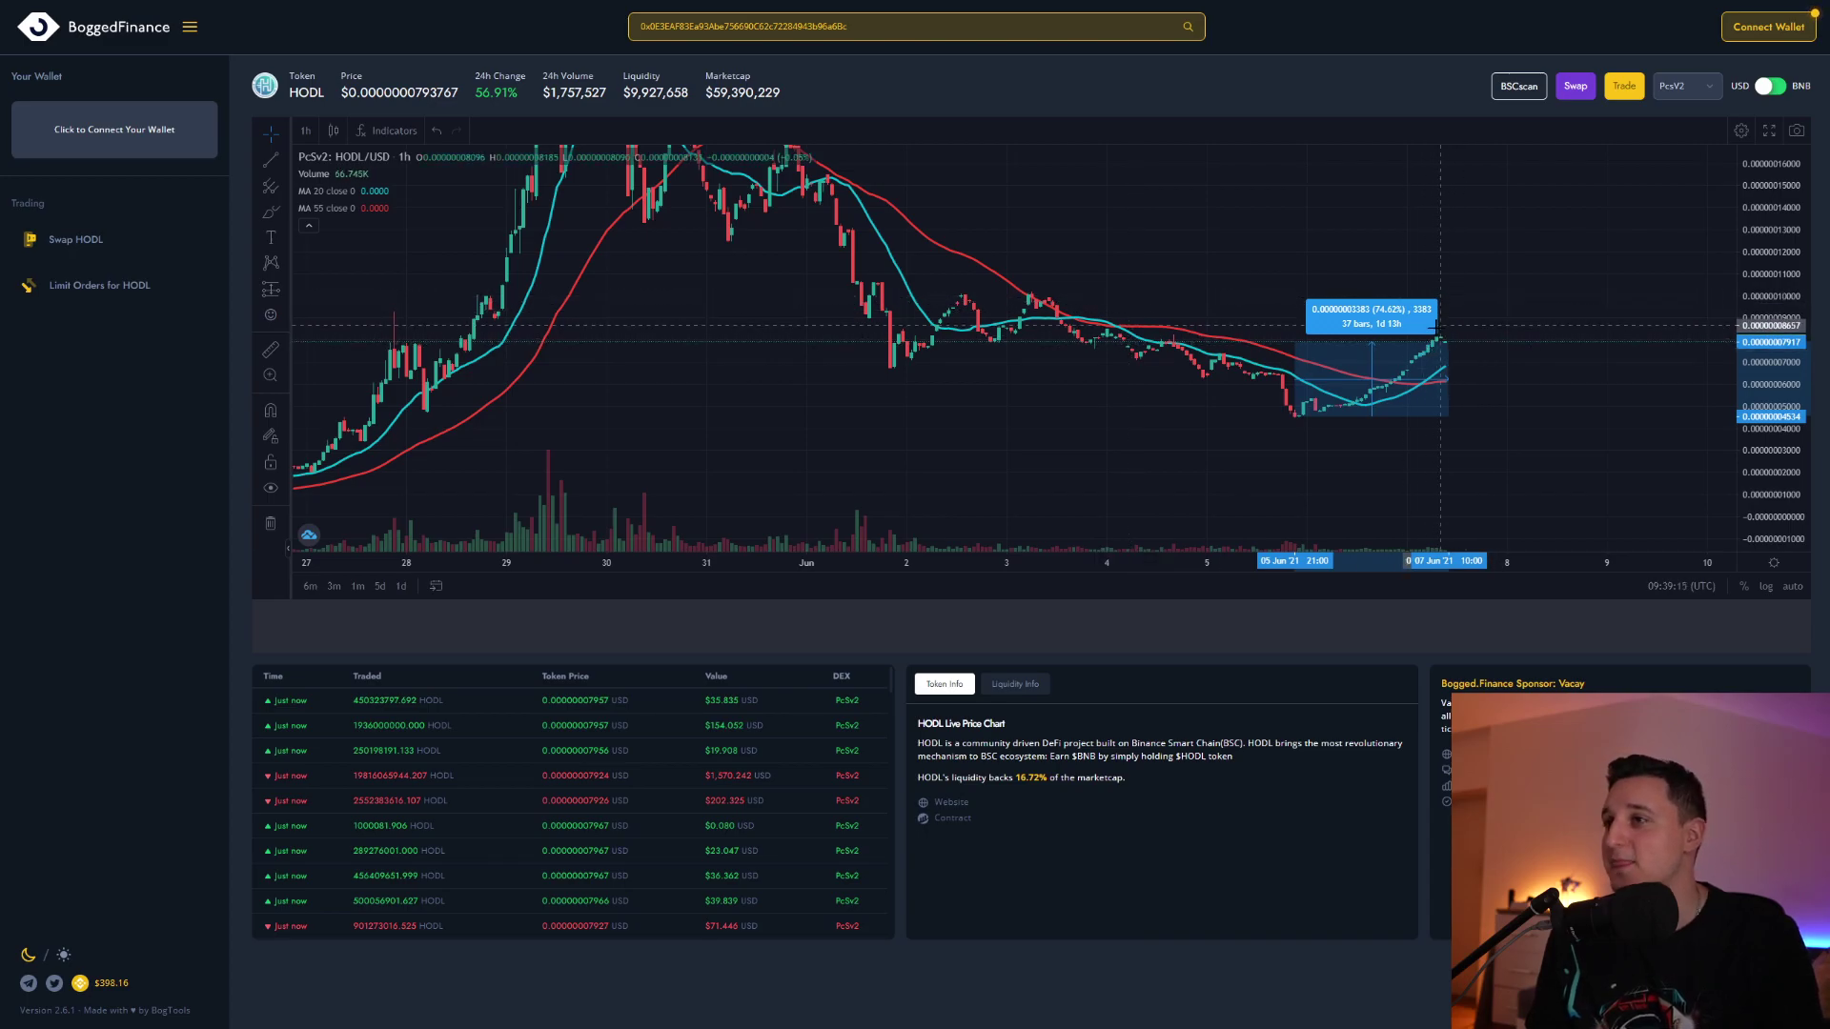
scroll(1440, 335, down, 3)
scroll(1437, 364, down, 2)
scroll(1374, 379, down, 2)
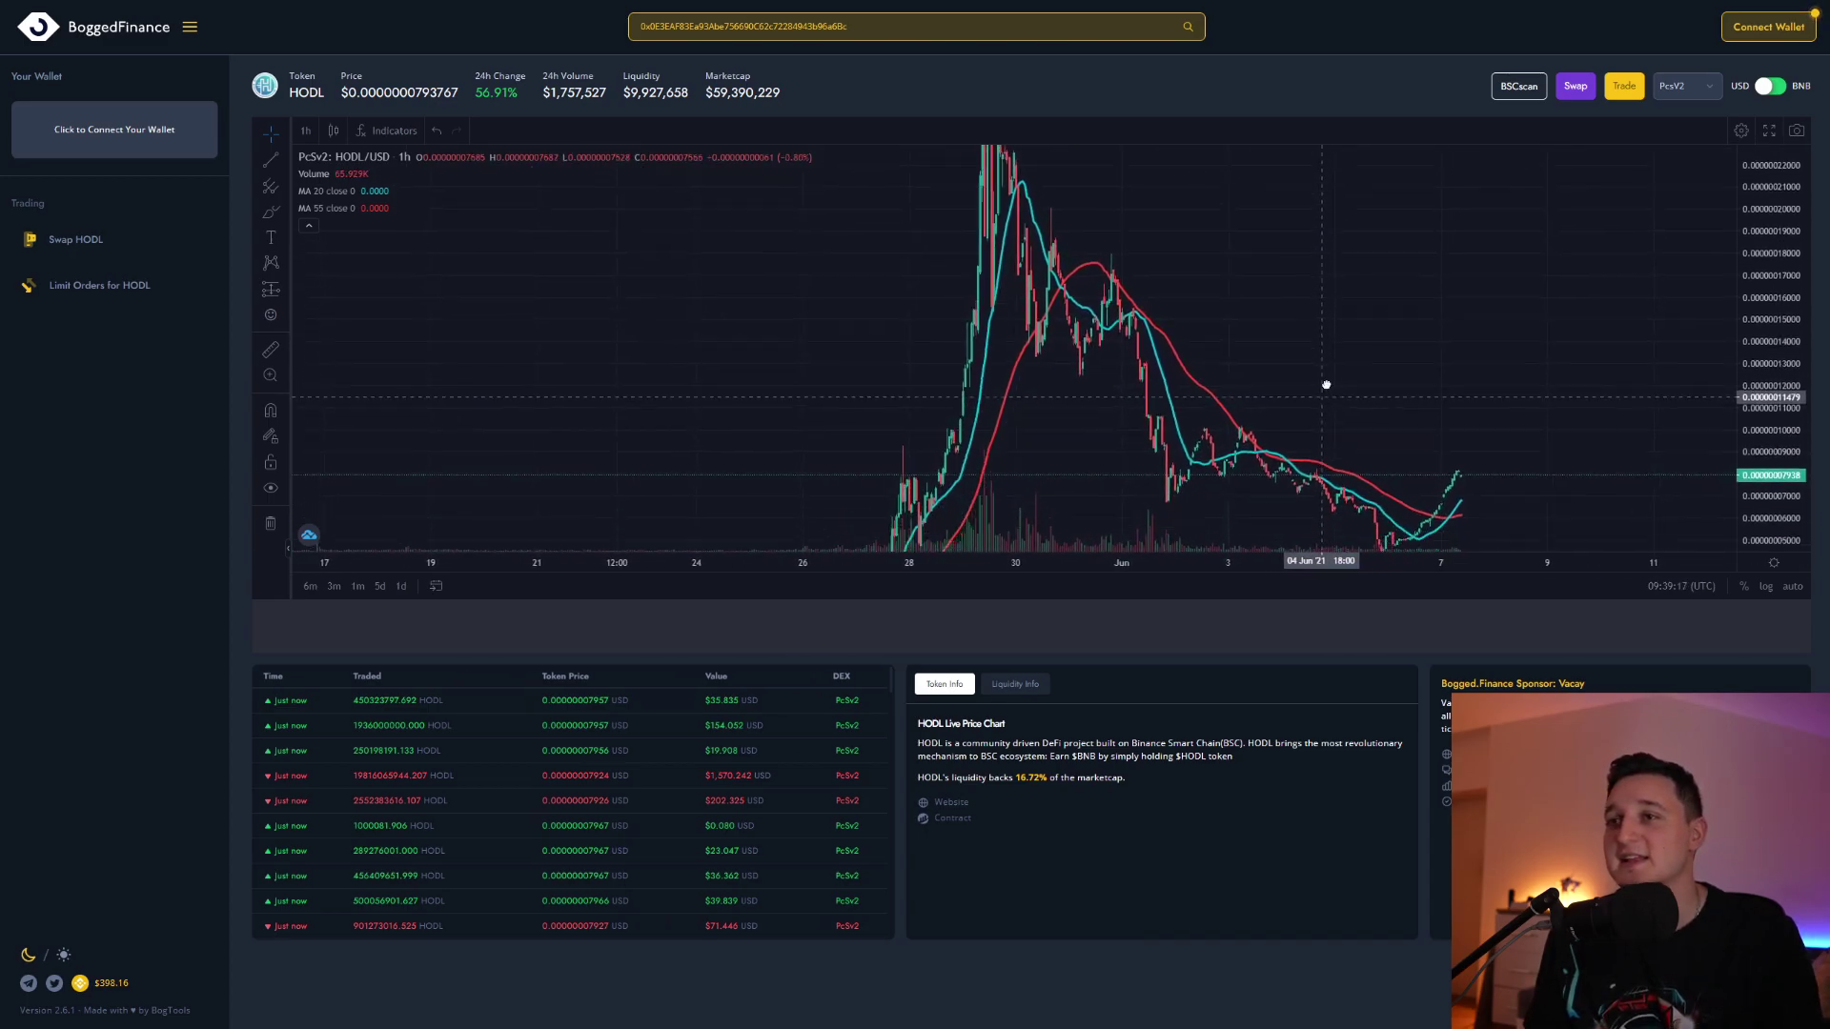
mouse_move(1764, 329)
mouse_down()
mouse_move(1765, 412)
mouse_move(1764, 336)
mouse_up()
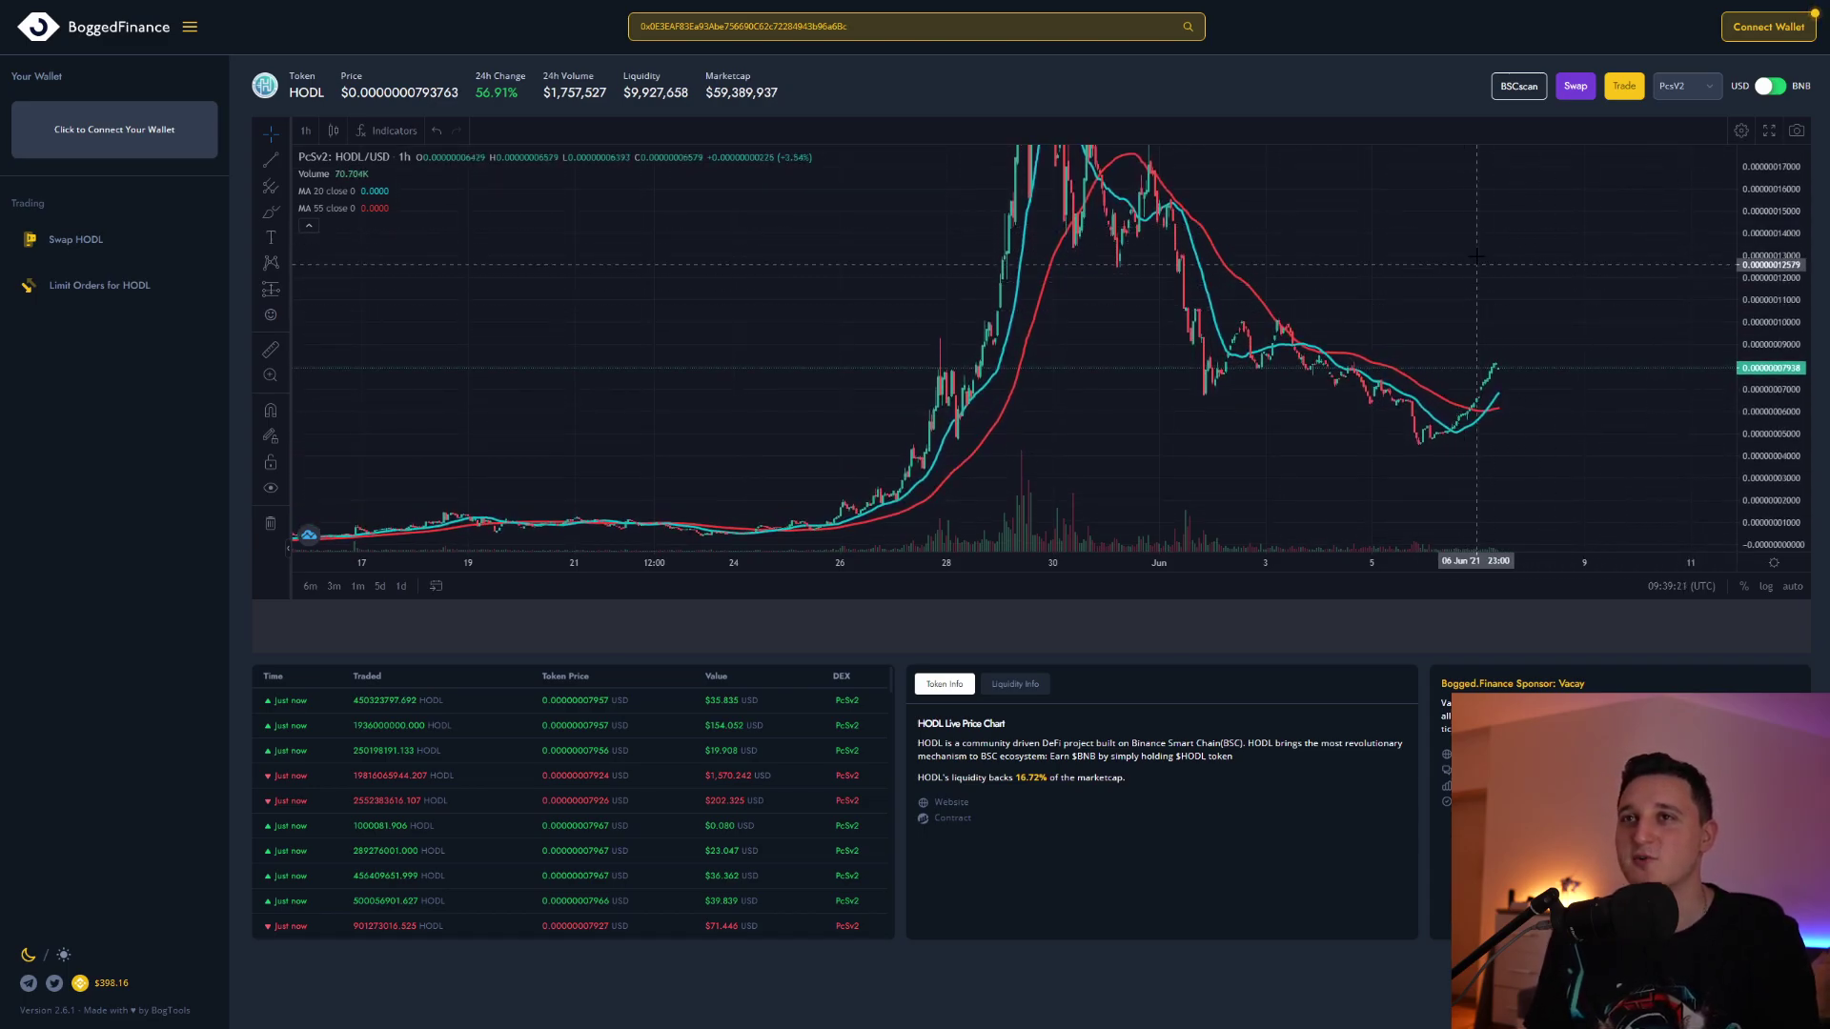
drag(1502, 286, 1501, 339)
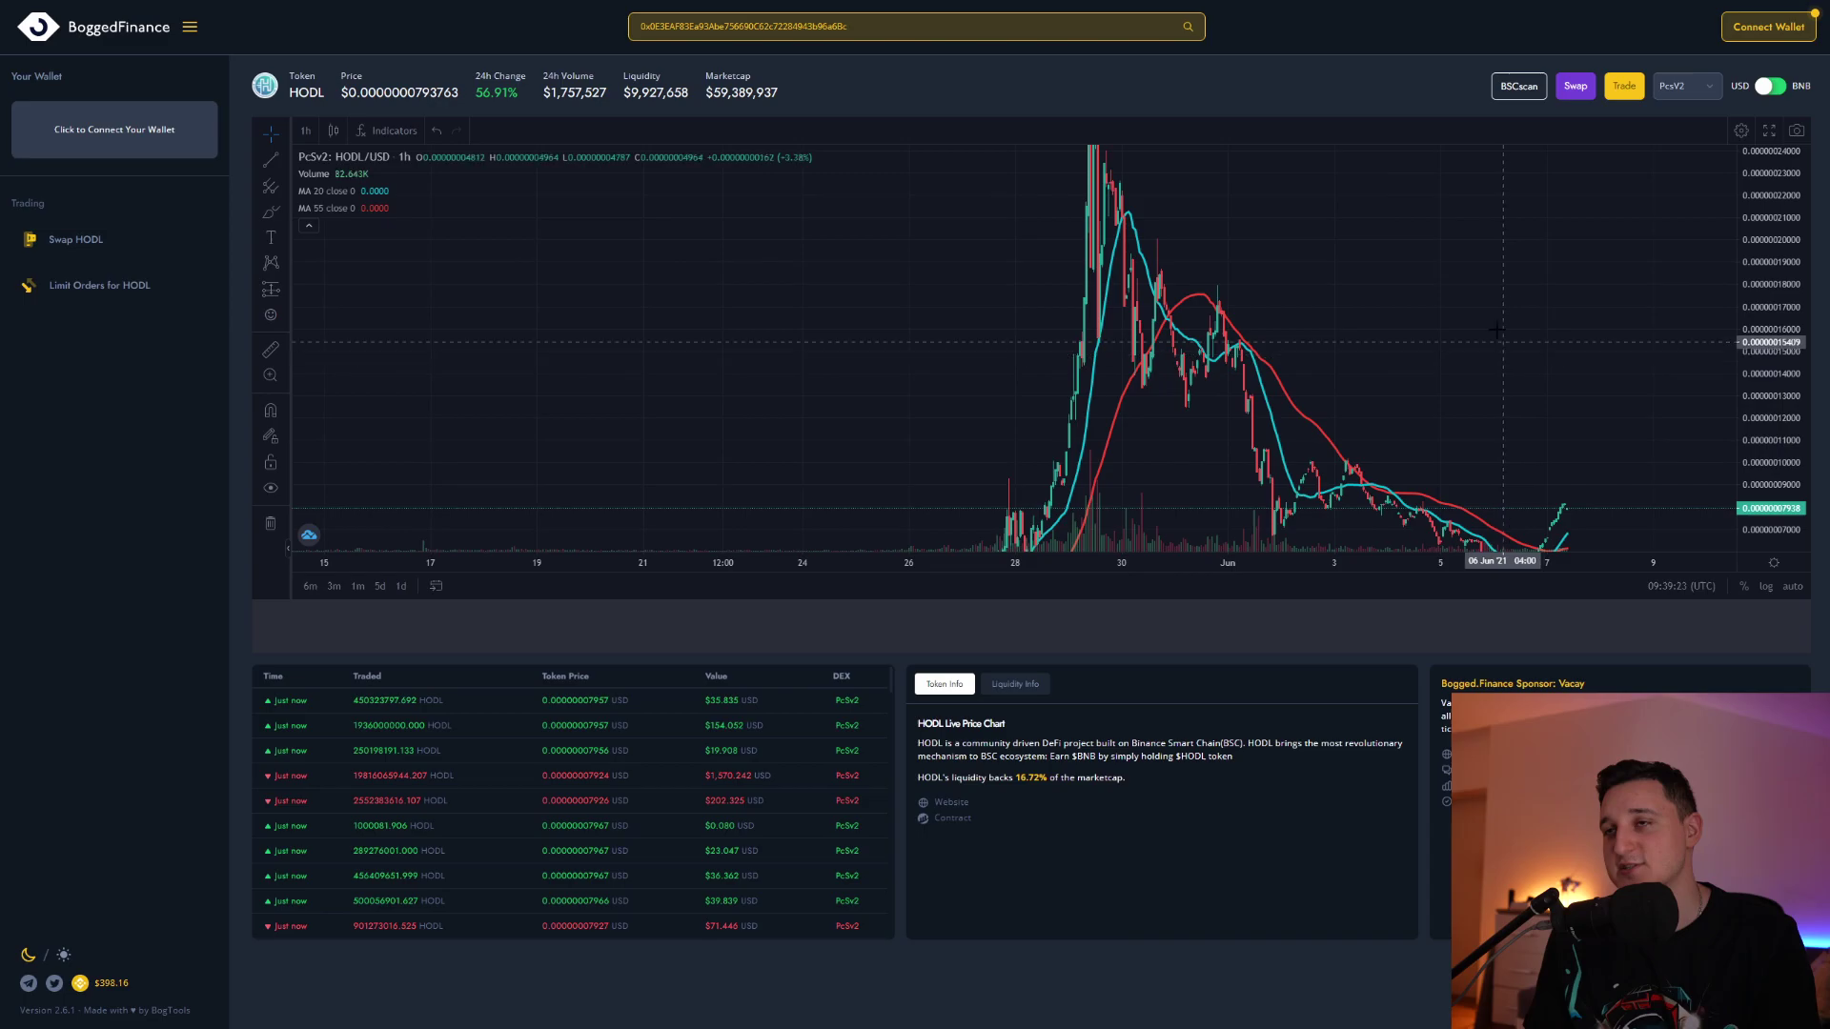
drag(1425, 294, 1559, 285)
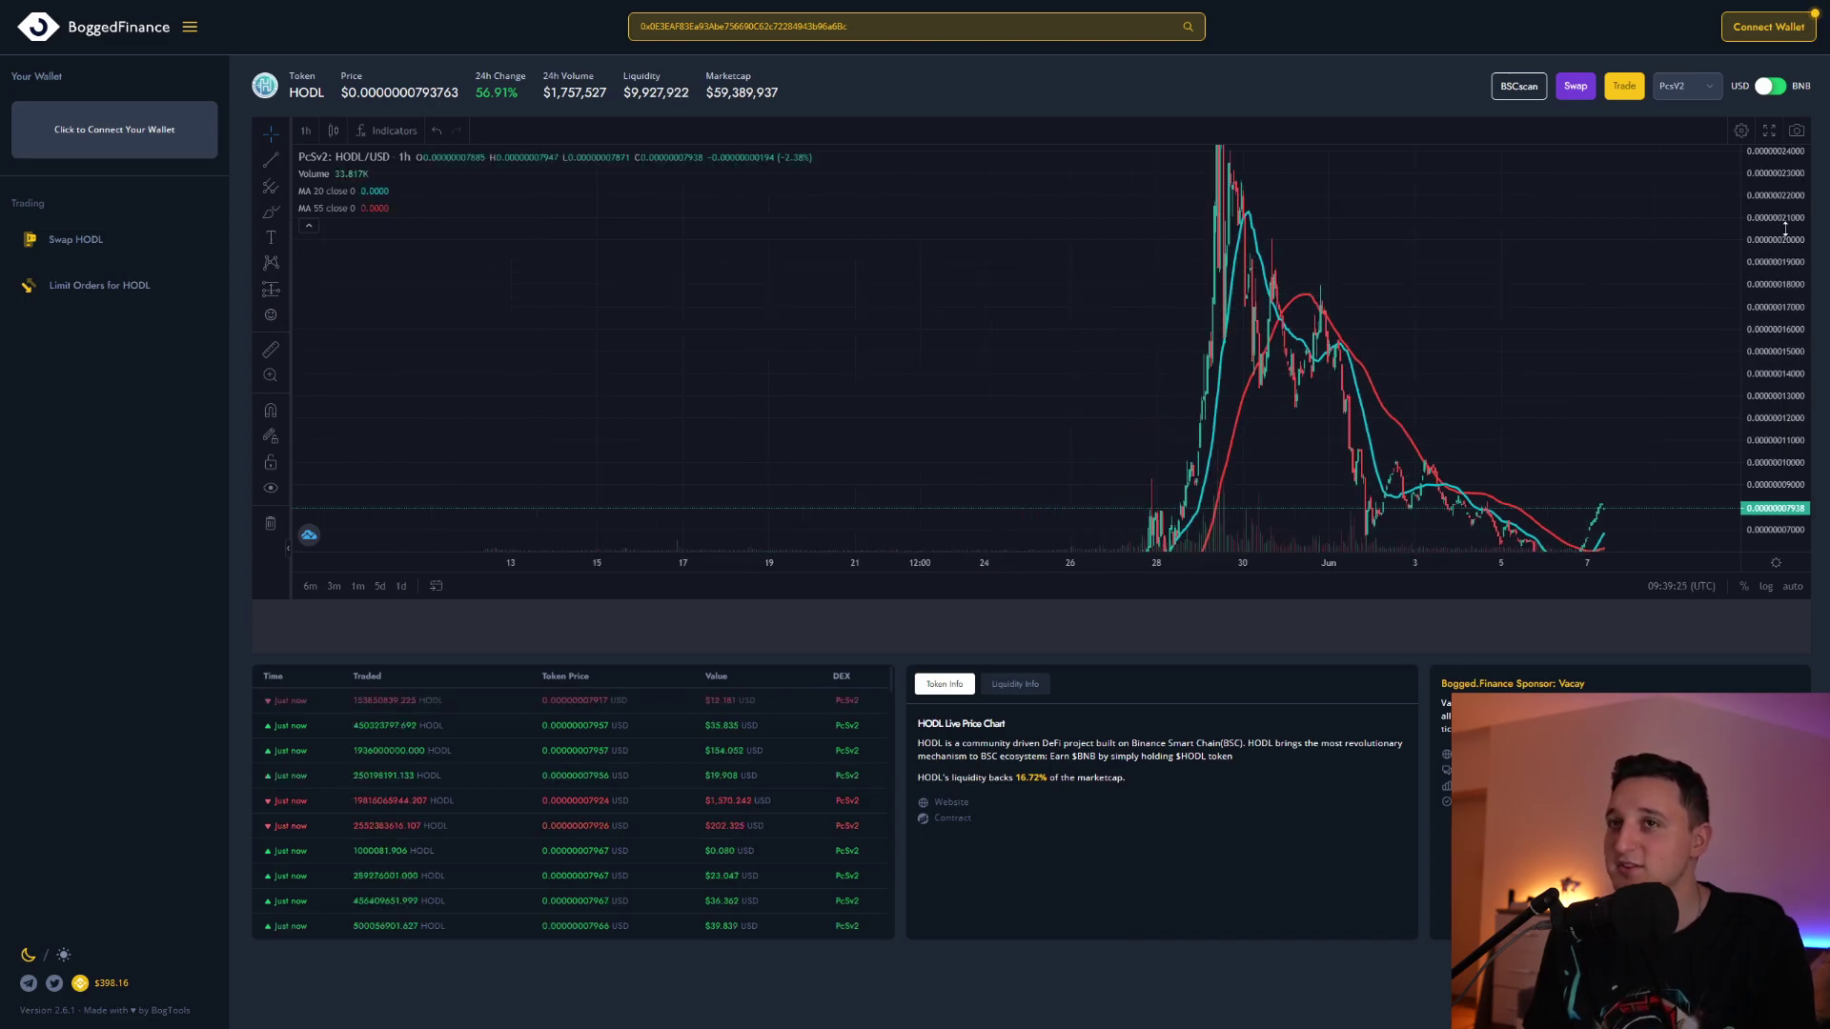
drag(1785, 224, 1779, 308)
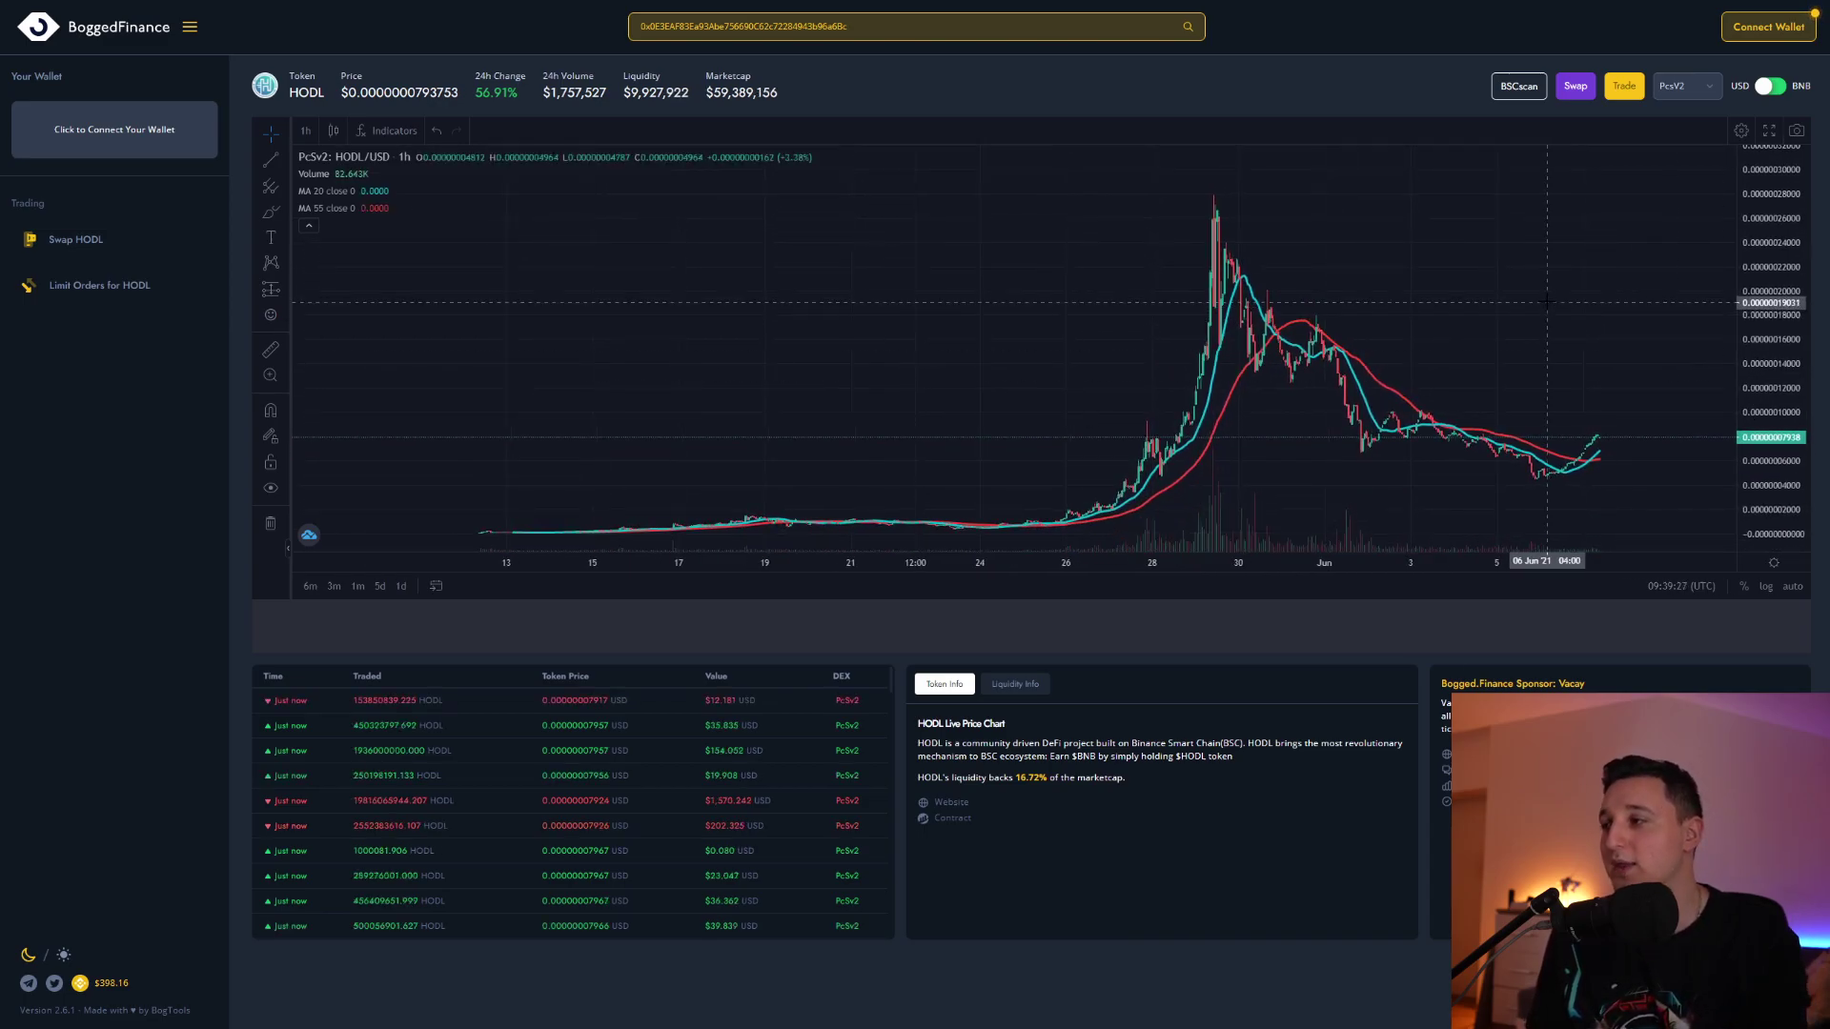